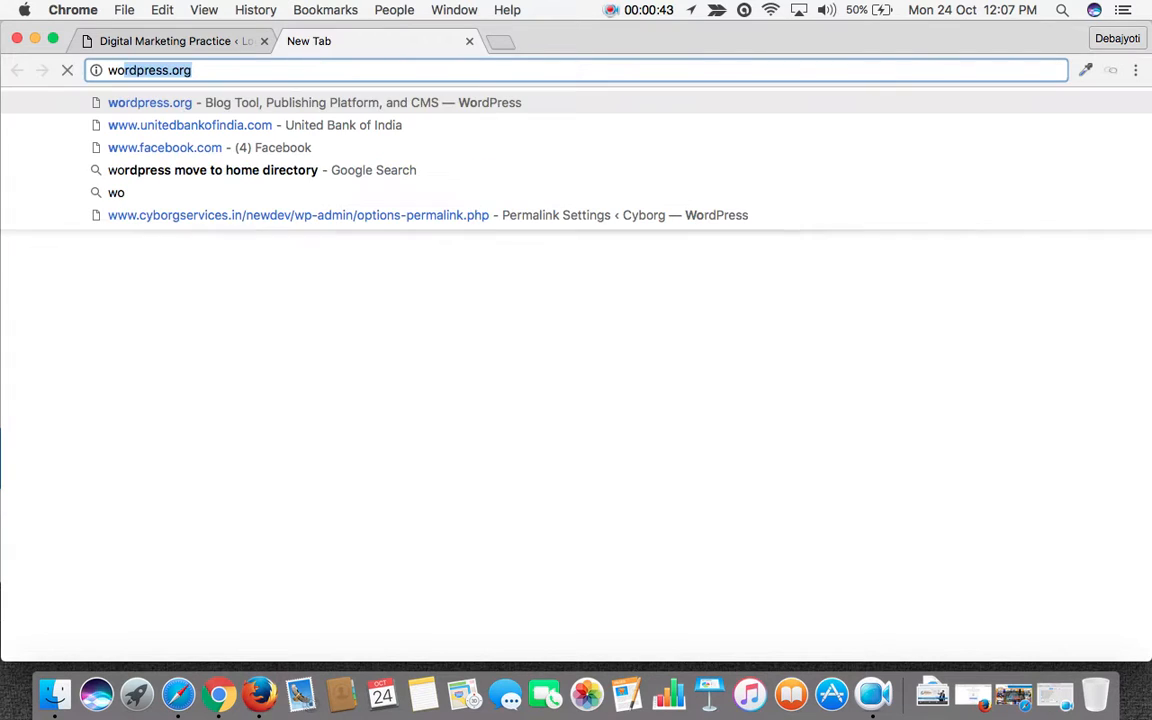
# Open wordpress.org and go to its plugin directory.
pyautogui.write('orf')
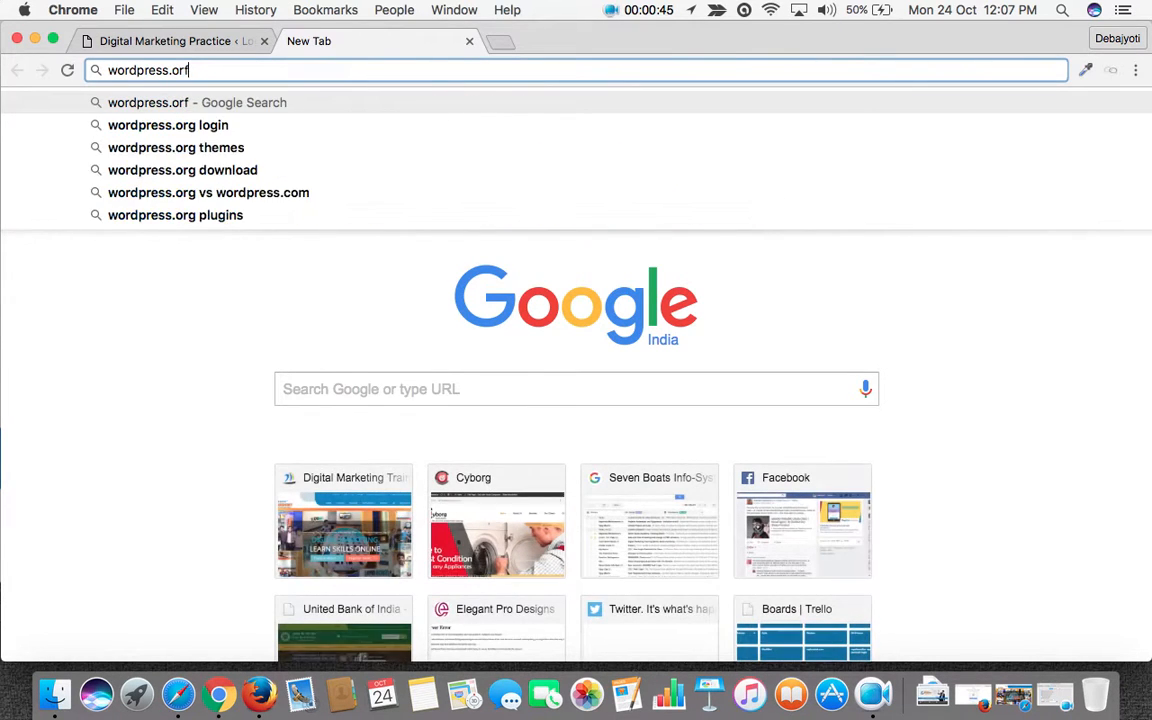
pyautogui.press('BackSpace')
pyautogui.write('g')
pyautogui.press('Return')
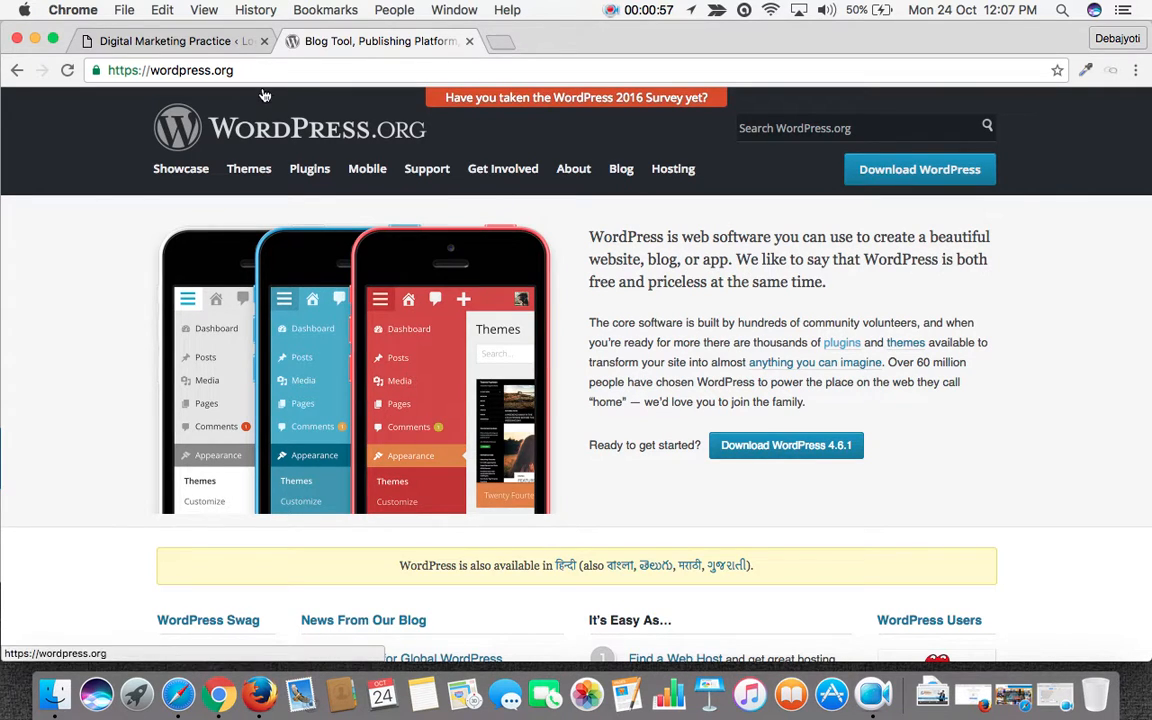
pyautogui.click(890, 177)
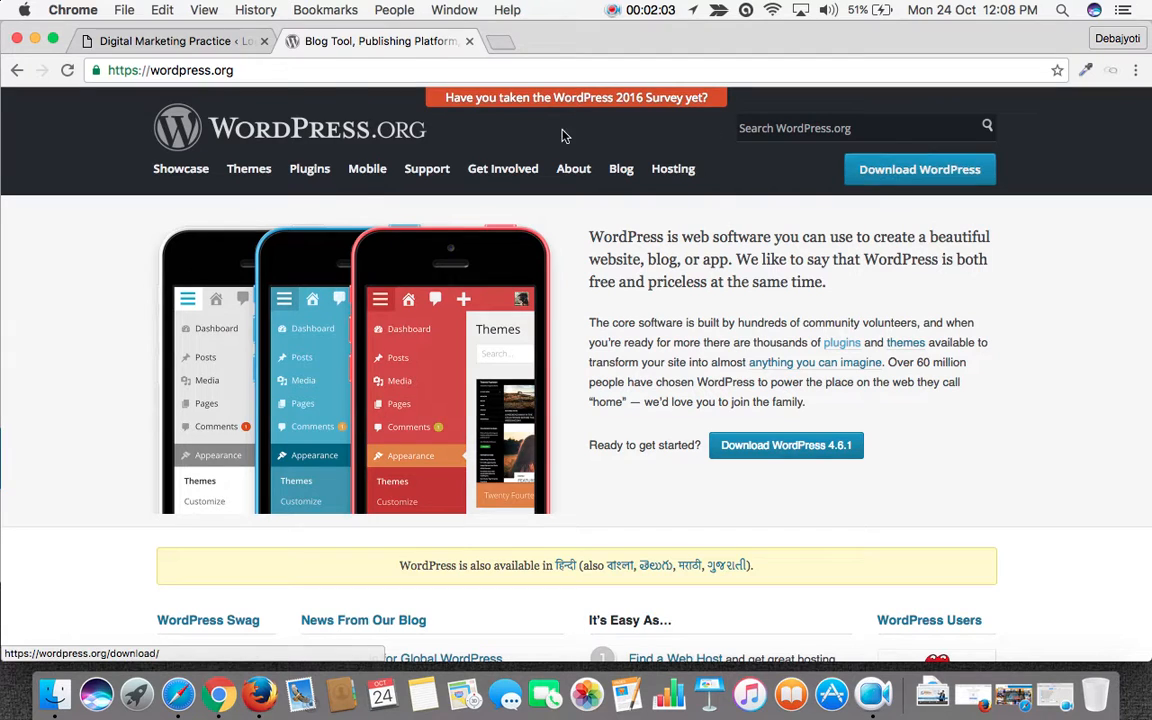
pyautogui.click(310, 172)
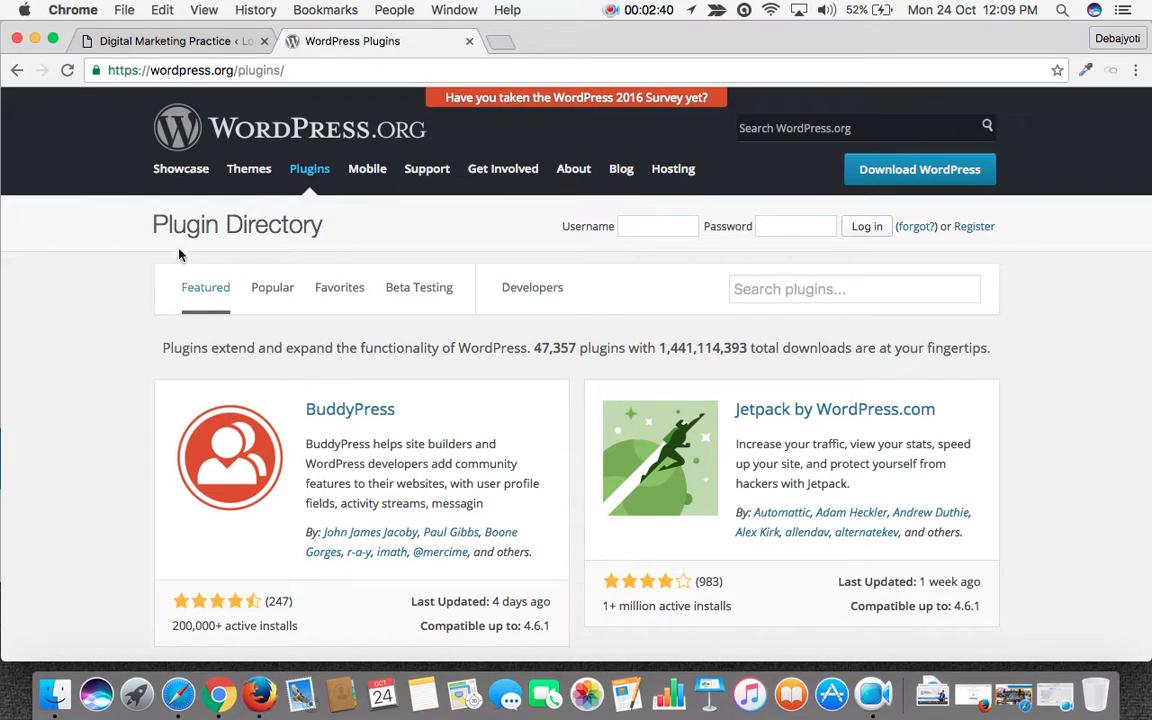
# Switch to the Digital Marketing Practice browser tab and try to load the address clientsites.in/studetns/wp-admin.
pyautogui.click(171, 45)
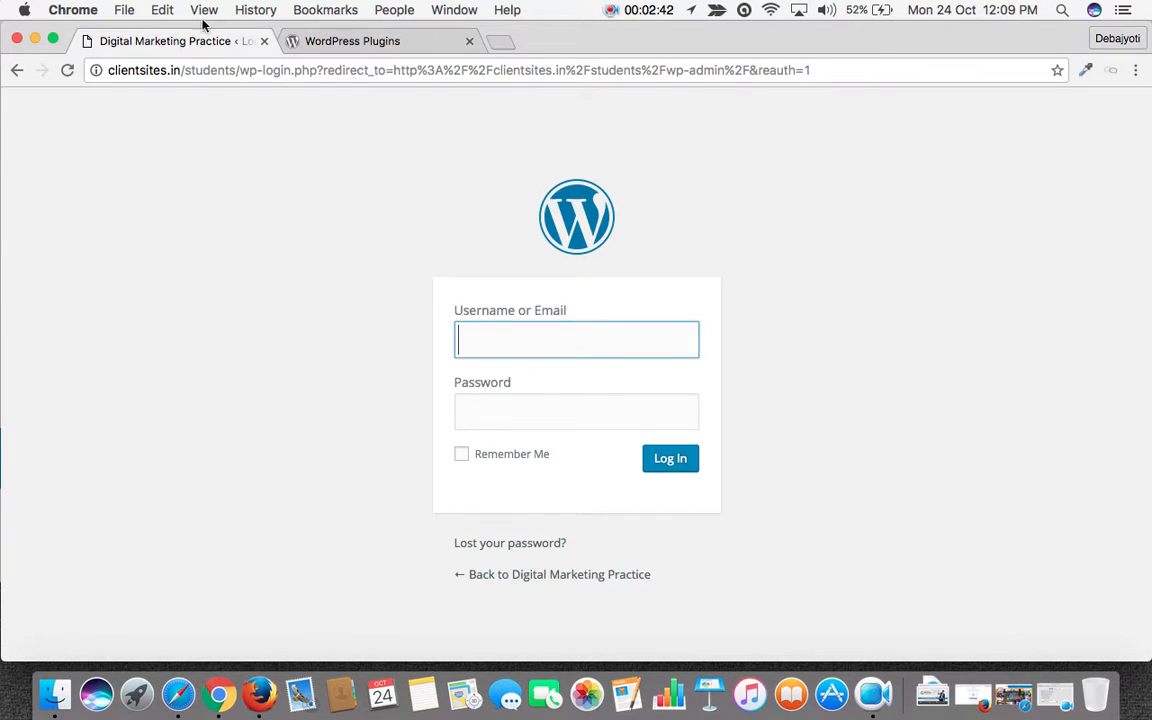
pyautogui.moveTo(108, 70); pyautogui.dragTo(236, 69)
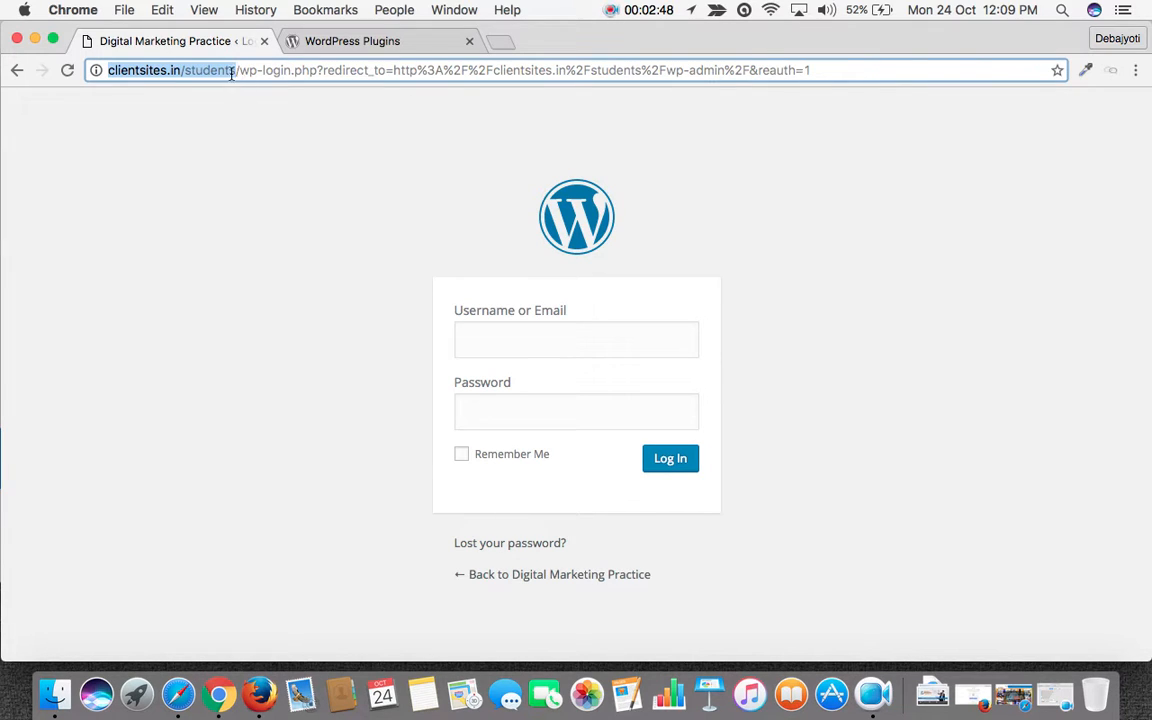
pyautogui.click(294, 71)
pyautogui.press('super+a')
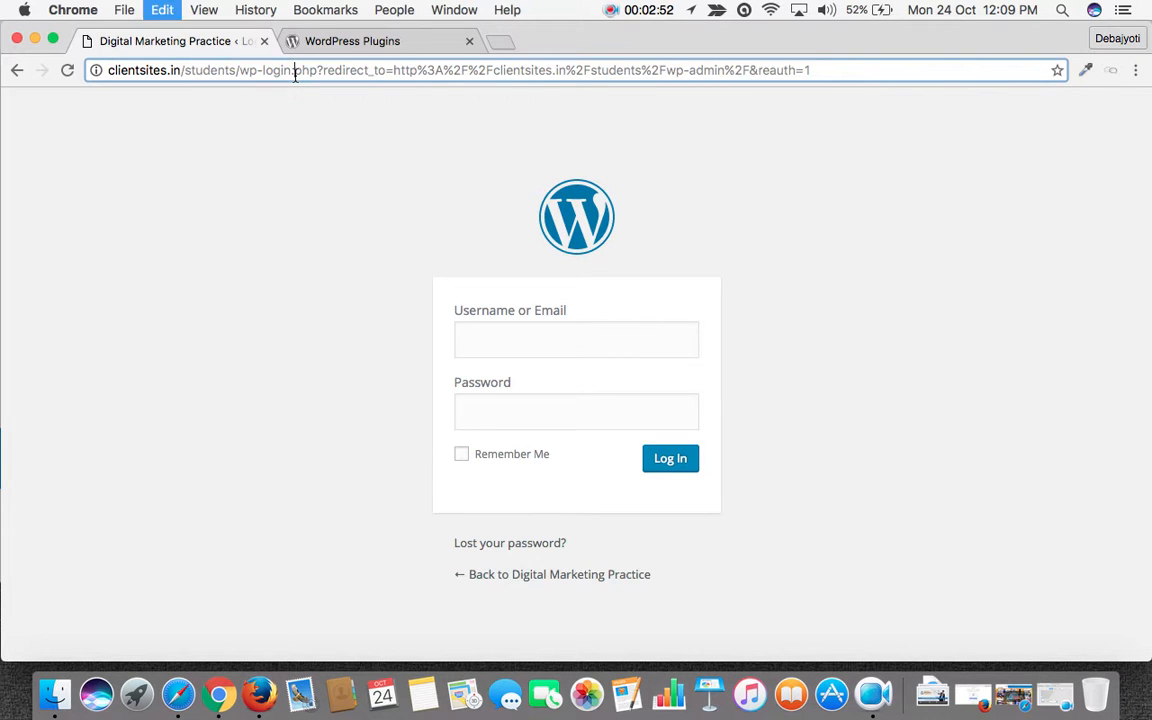
pyautogui.write('client')
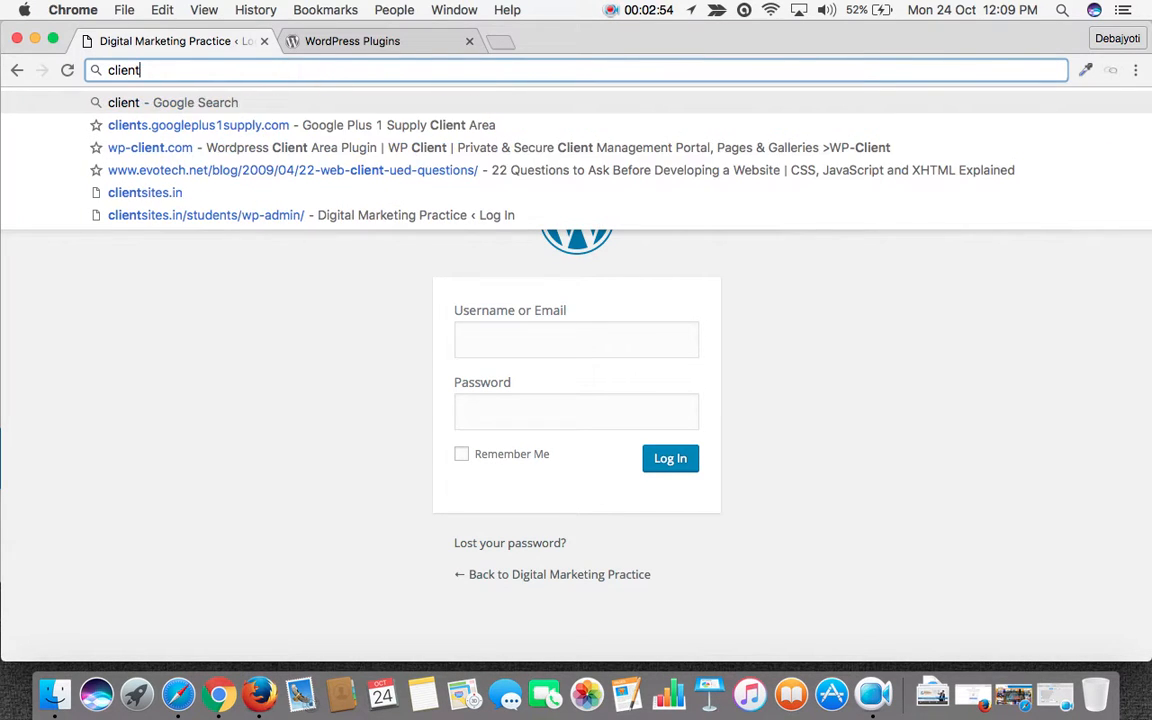
pyautogui.write('sites.in/')
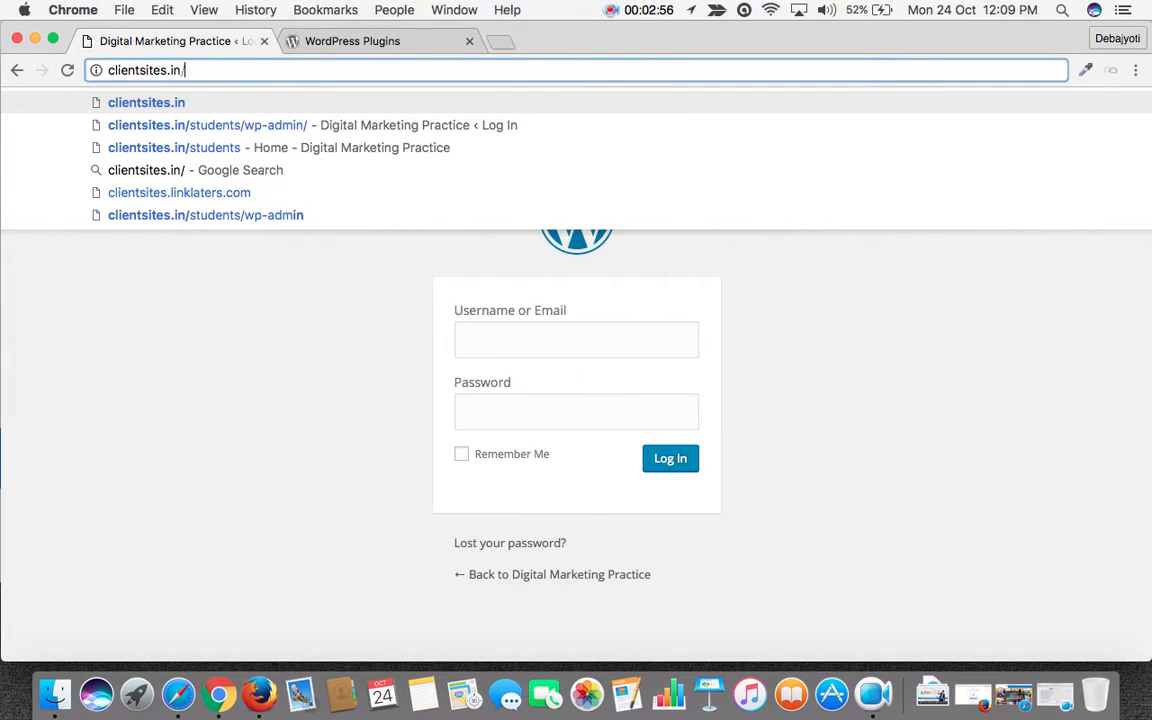
pyautogui.write('studetn')
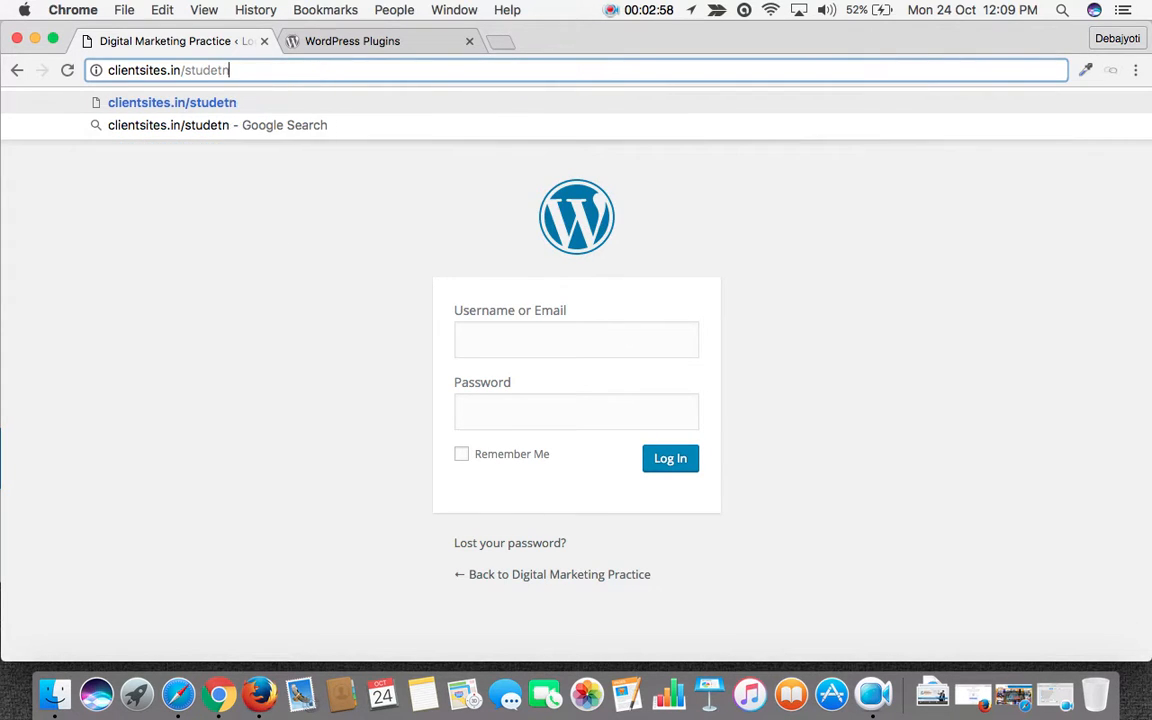
pyautogui.write('s/wp-admin')
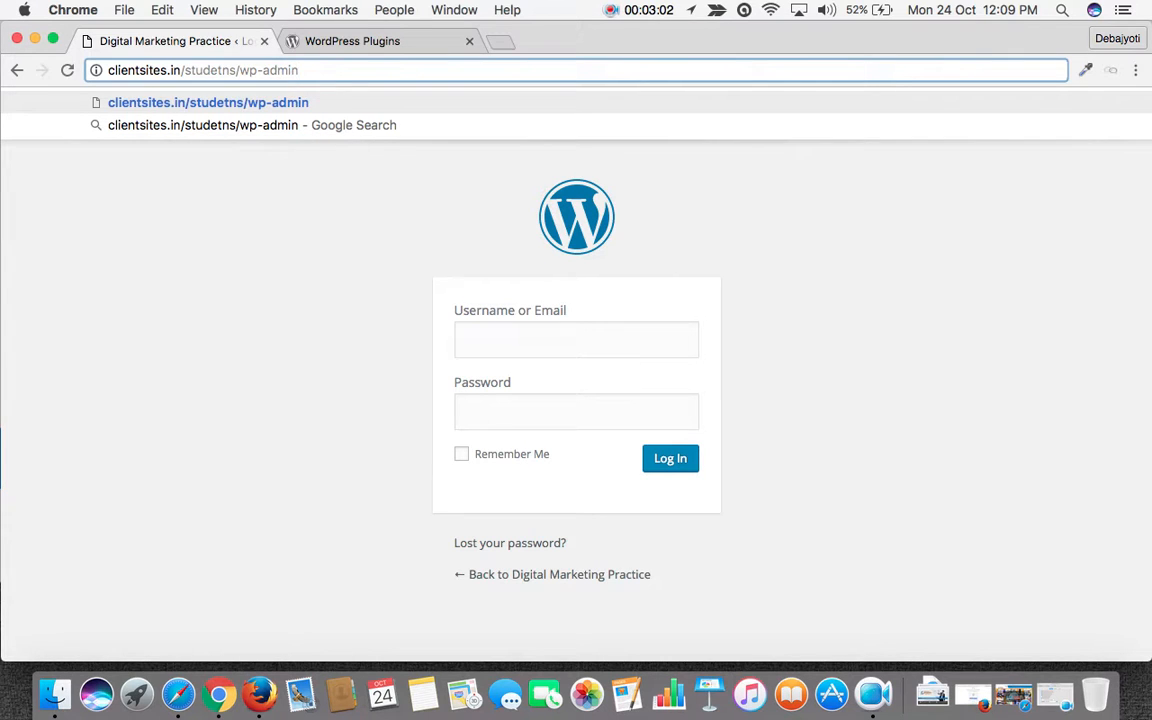
pyautogui.press('Return')
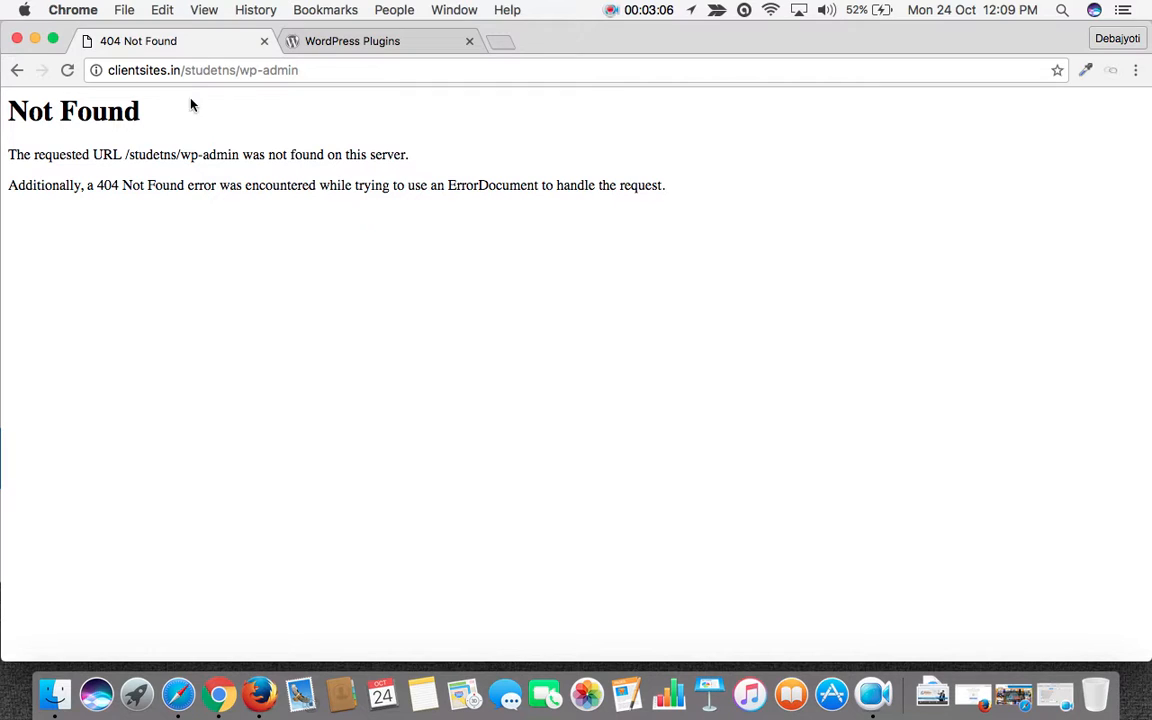
# Correct the misspelled folder so the address reads clientsites.in/students/wp-admin and load the login page.
pyautogui.click(231, 70)
pyautogui.click(236, 70)
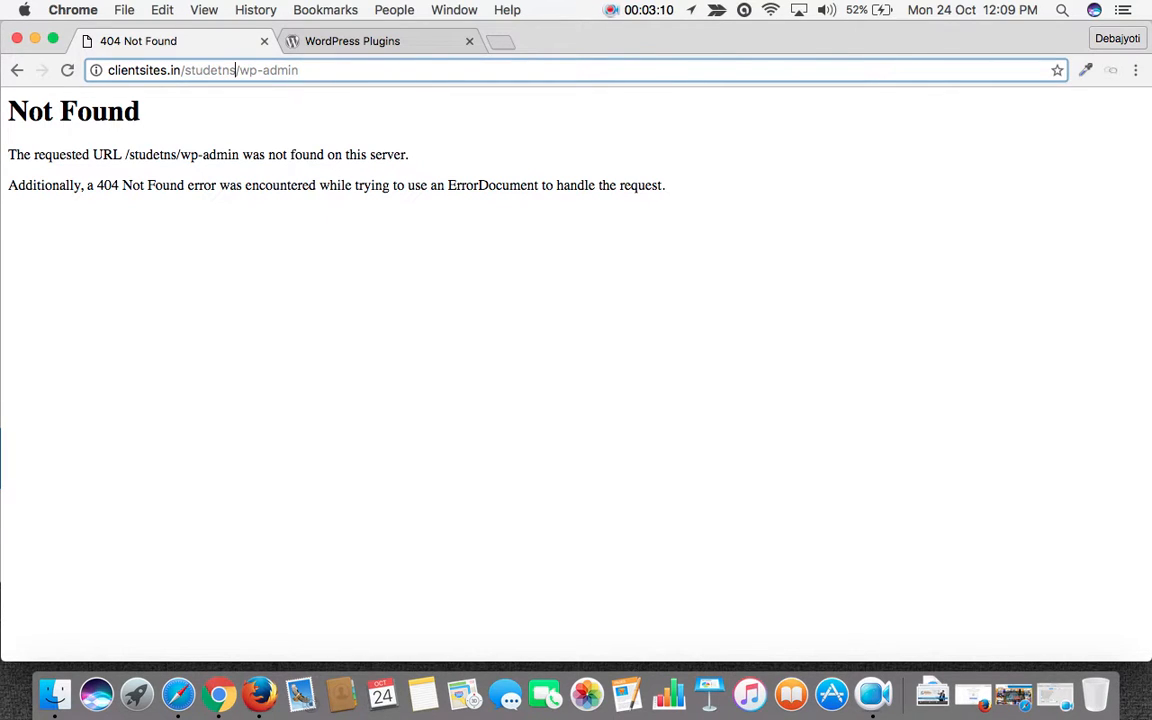
pyautogui.press('BackSpace')
pyautogui.press('BackSpace')
pyautogui.press('BackSpace')
pyautogui.write('nts')
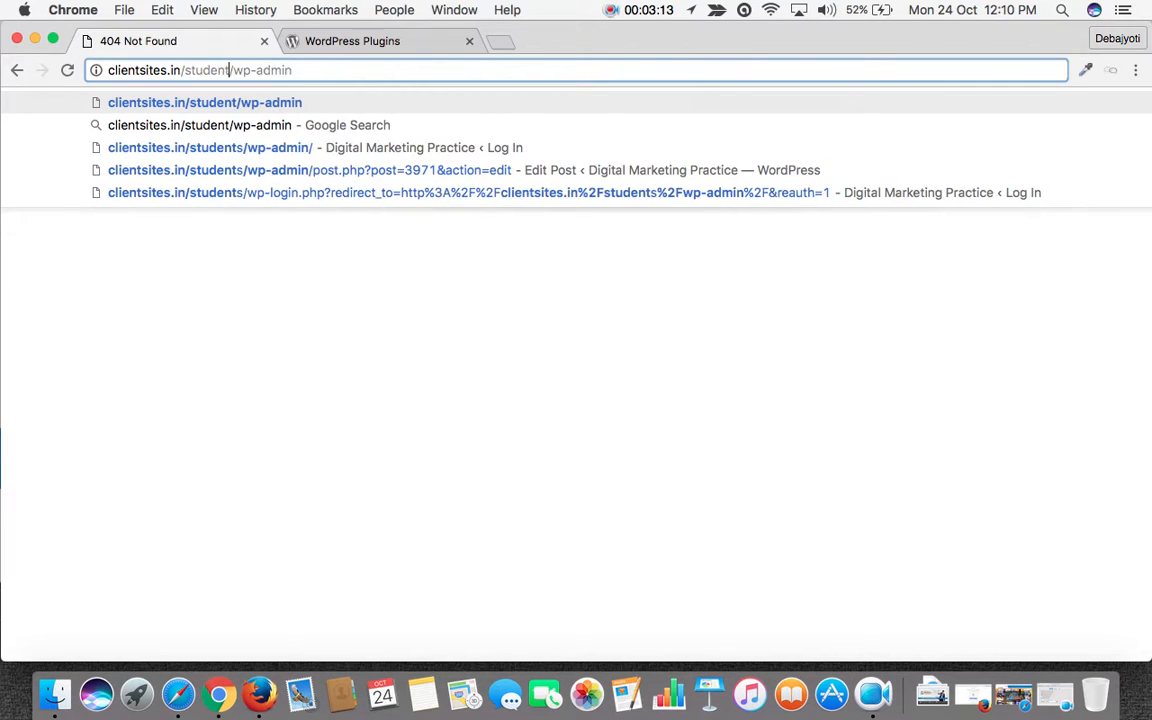
pyautogui.press('Return')
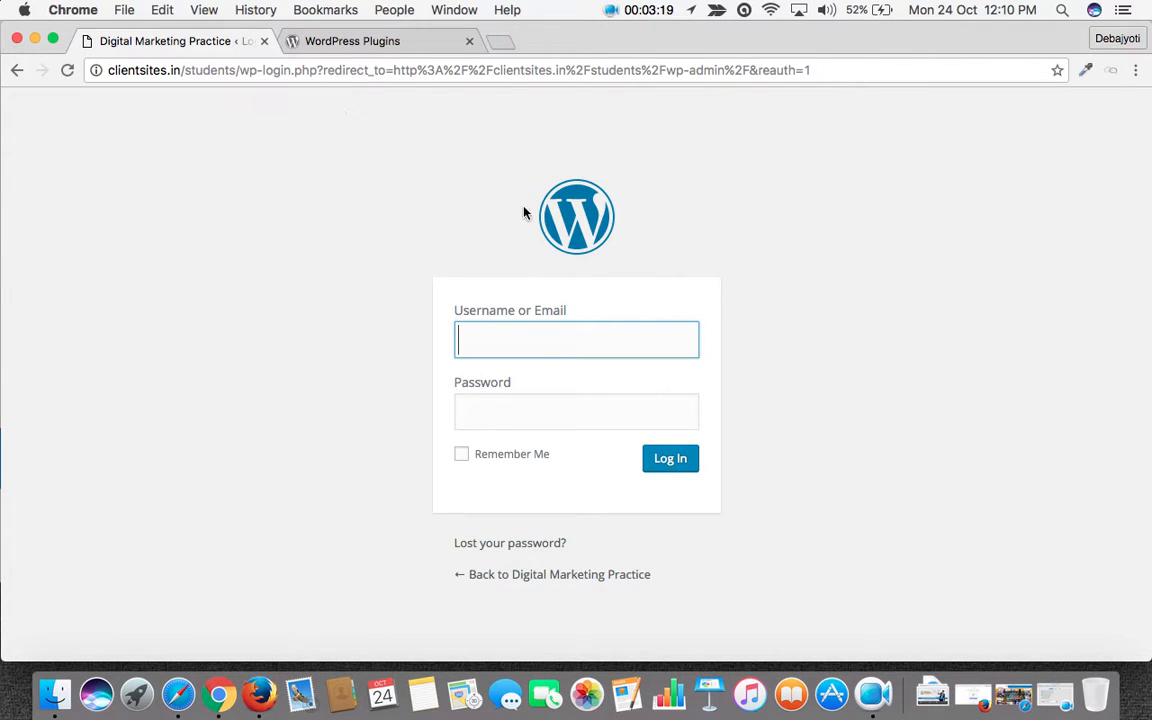
# Log in to the WordPress admin with the username student and the account password.
pyautogui.click(520, 344)
pyautogui.click(517, 400)
pyautogui.click(505, 341)
pyautogui.click(510, 411)
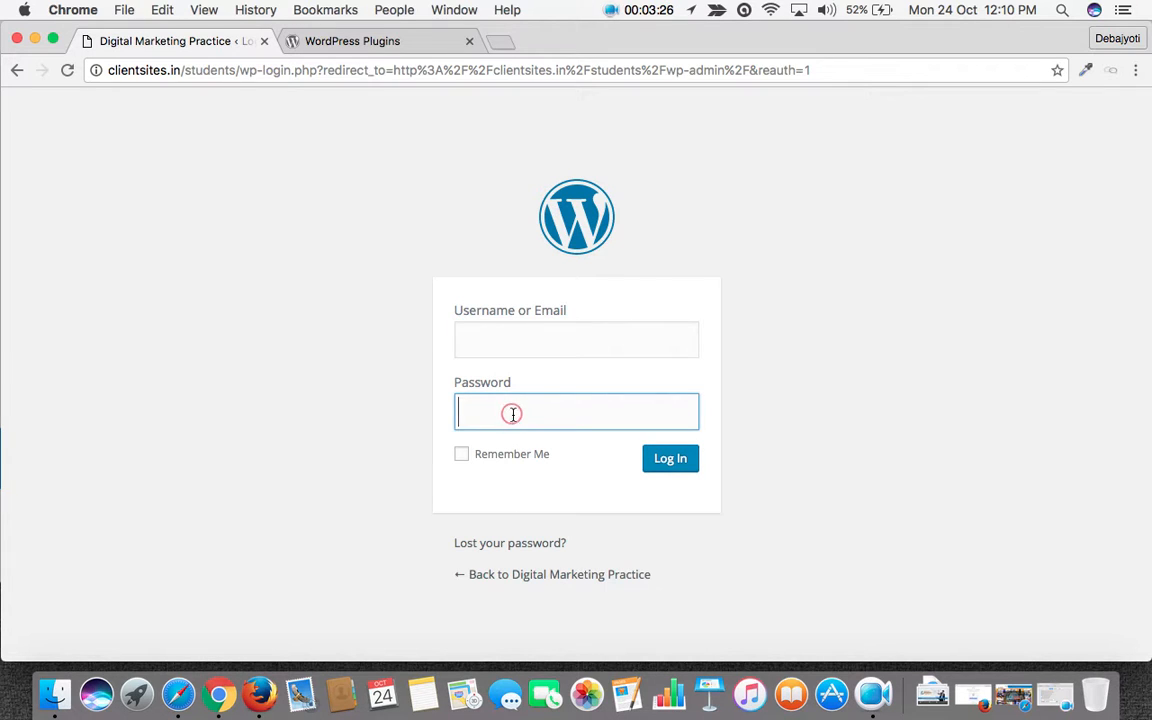
pyautogui.click(497, 324)
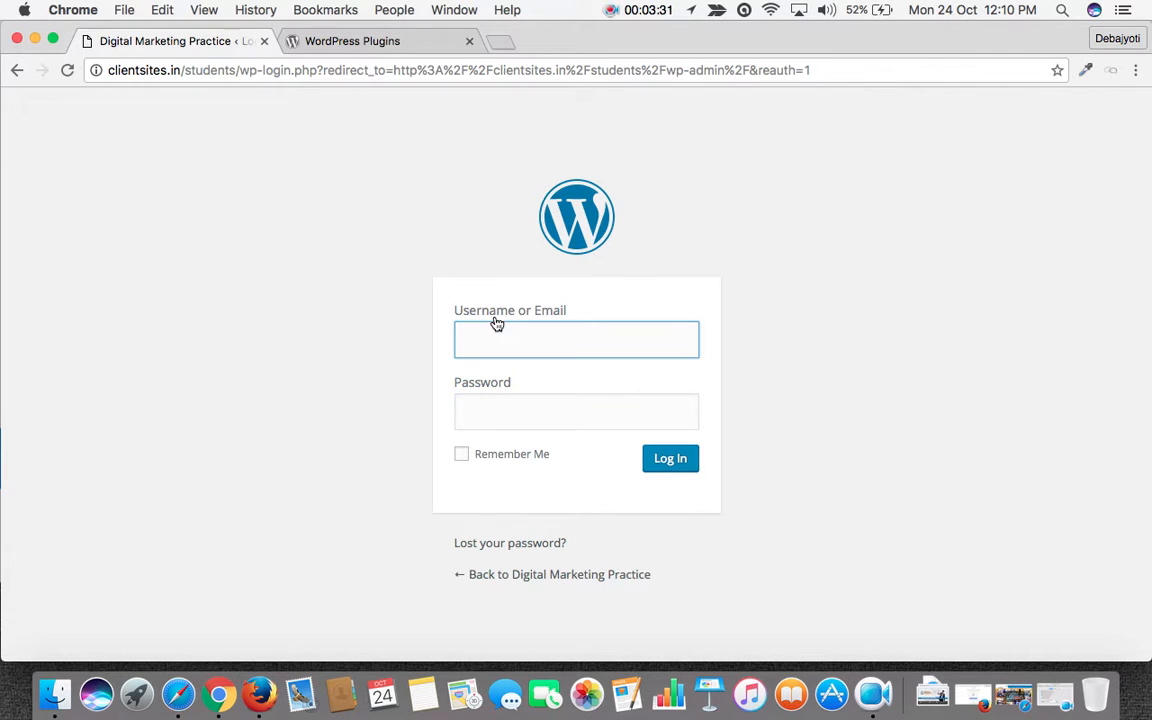
pyautogui.write('student')
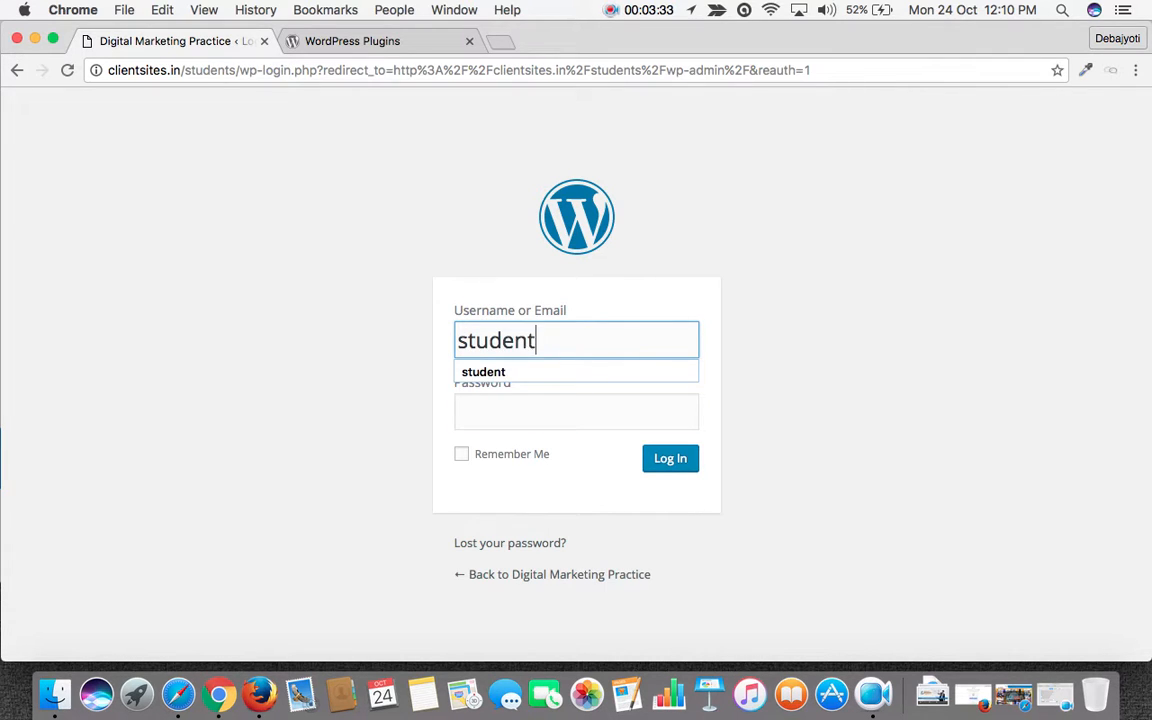
pyautogui.click(505, 409)
pyautogui.write('••••••••')
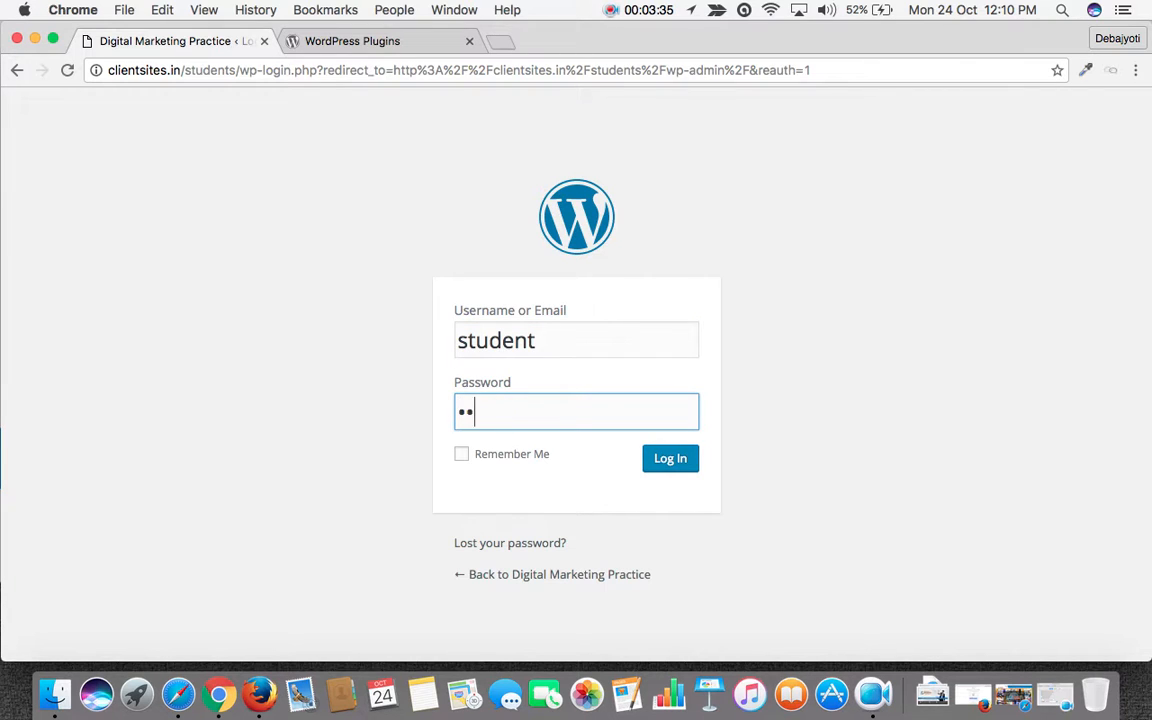
pyautogui.write('••••••••••')
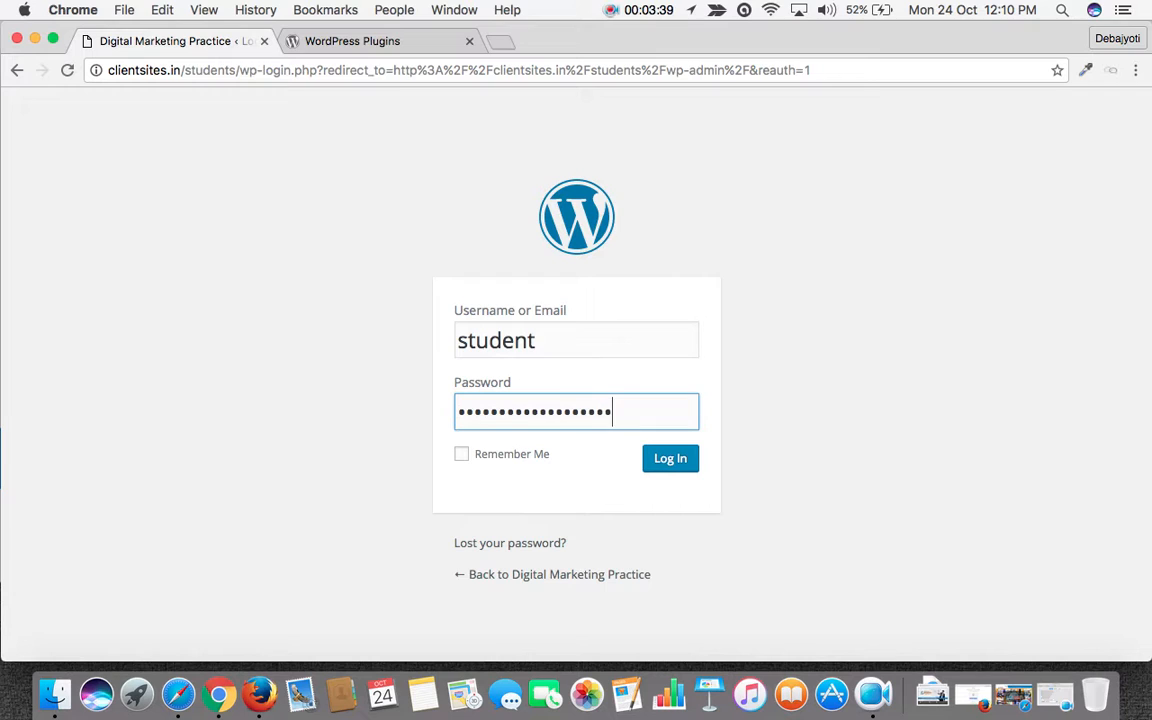
pyautogui.click(678, 459)
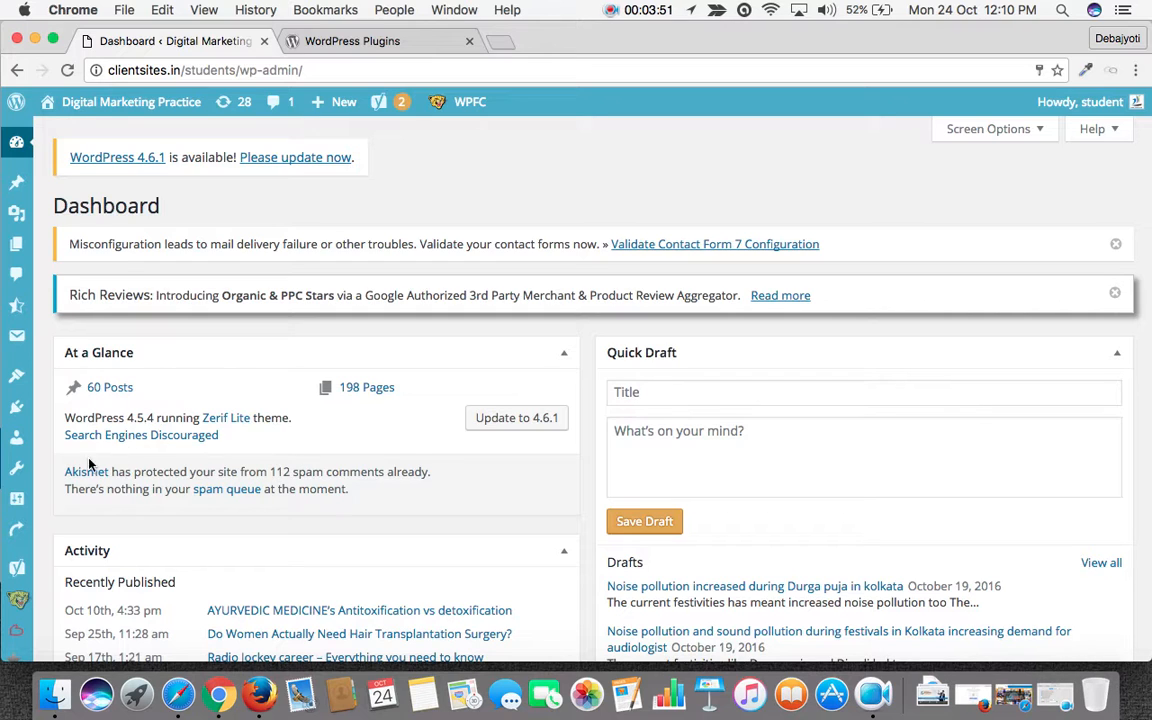
# Open the admin page for adding new plugins and look over the featured plugins.
pyautogui.moveTo(17, 410)
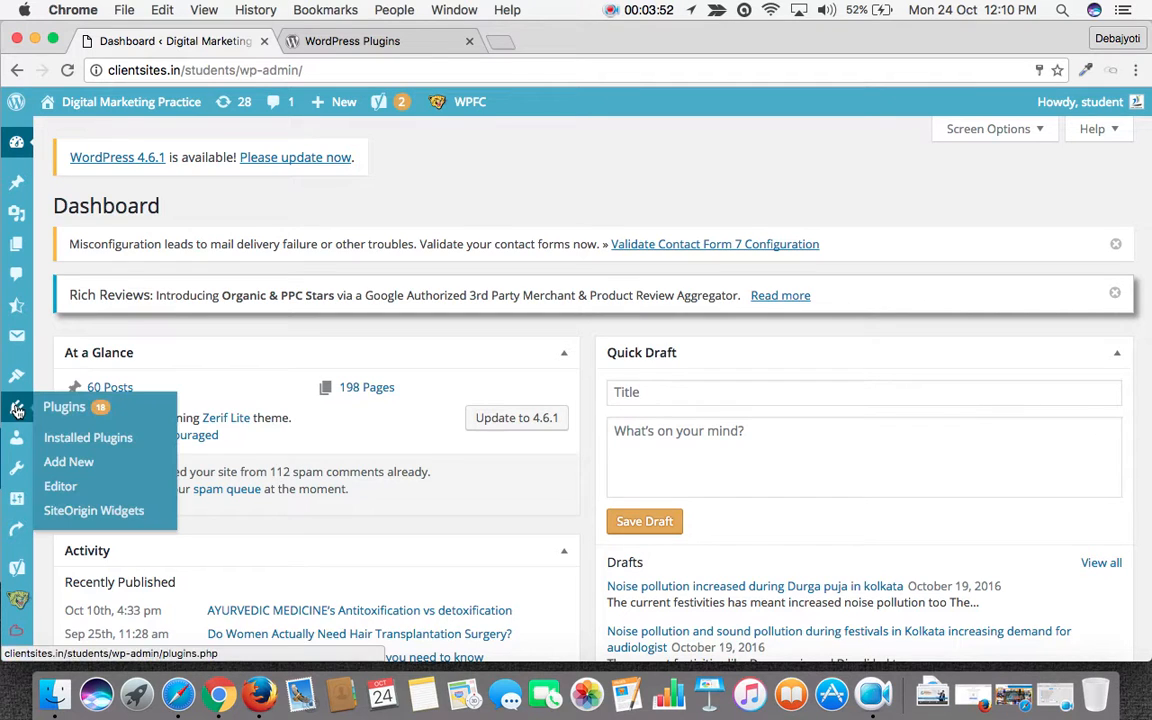
pyautogui.click(70, 466)
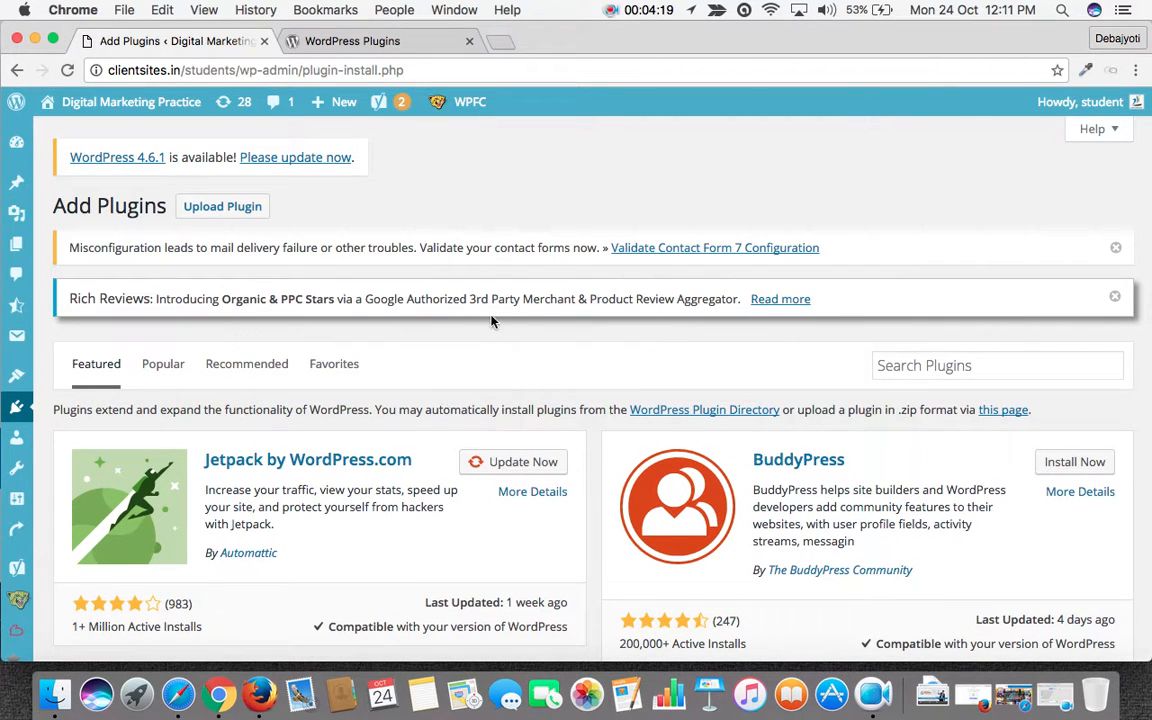
pyautogui.scroll(-4, 663, 360)
pyautogui.scroll(4, 733, 368)
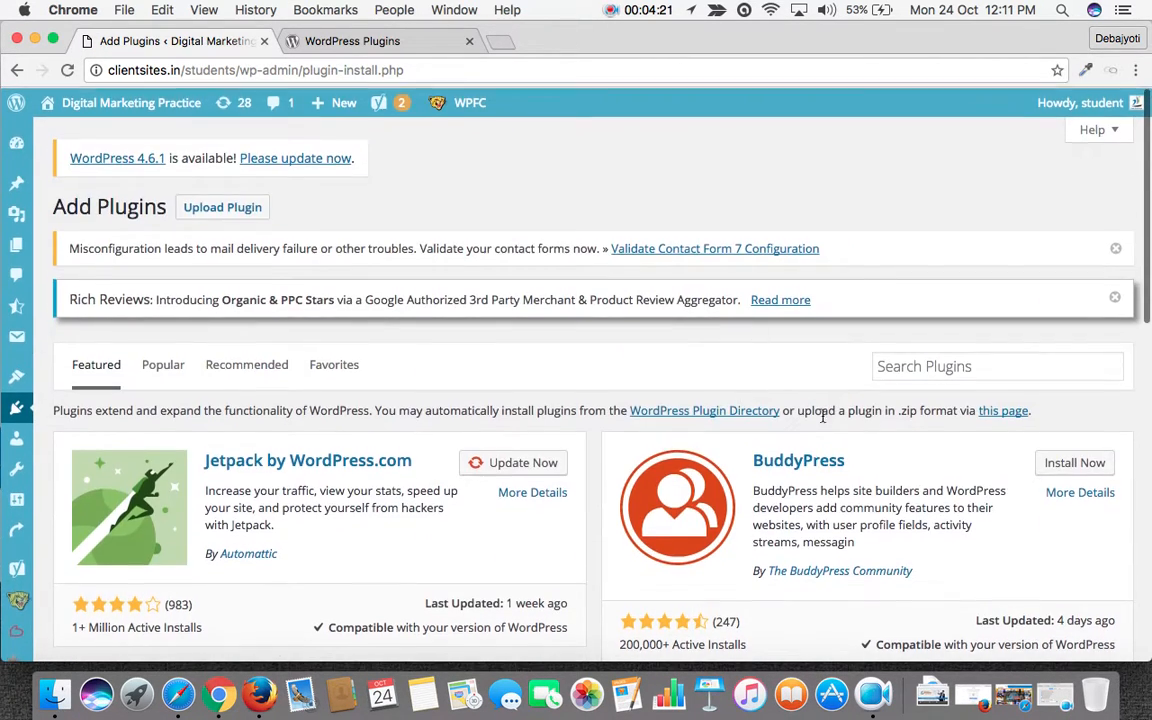
pyautogui.scroll(-2, 822, 420)
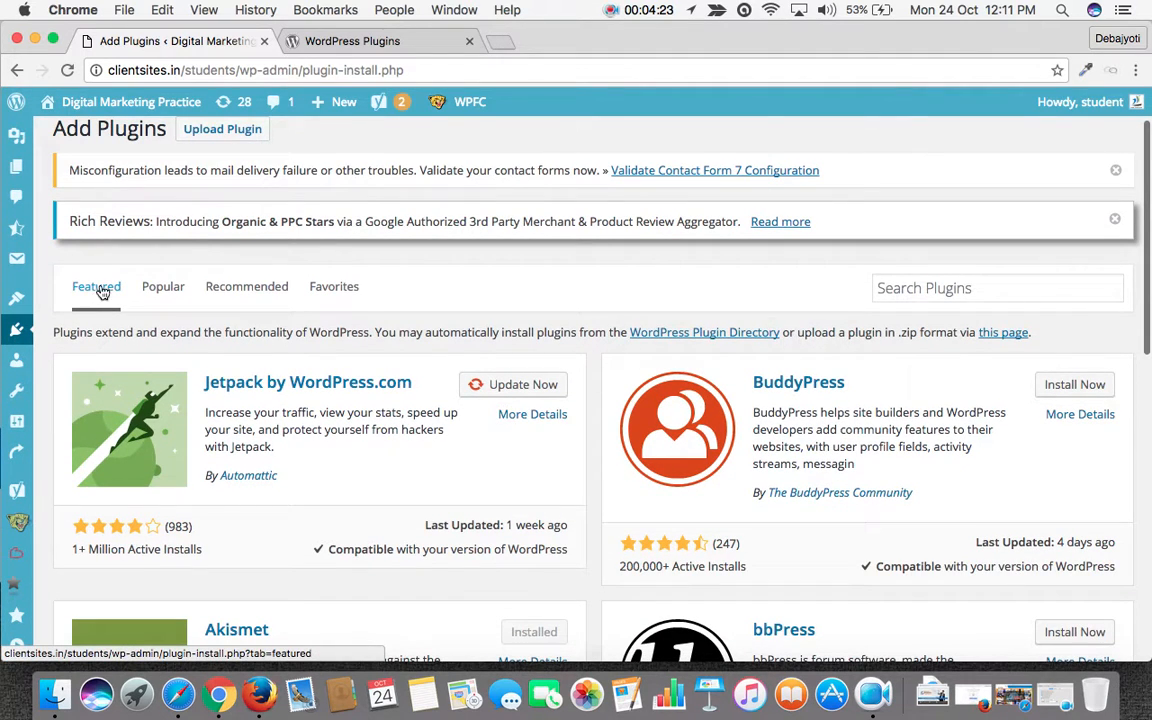
# Search the available plugins for "caching".
pyautogui.click(905, 293)
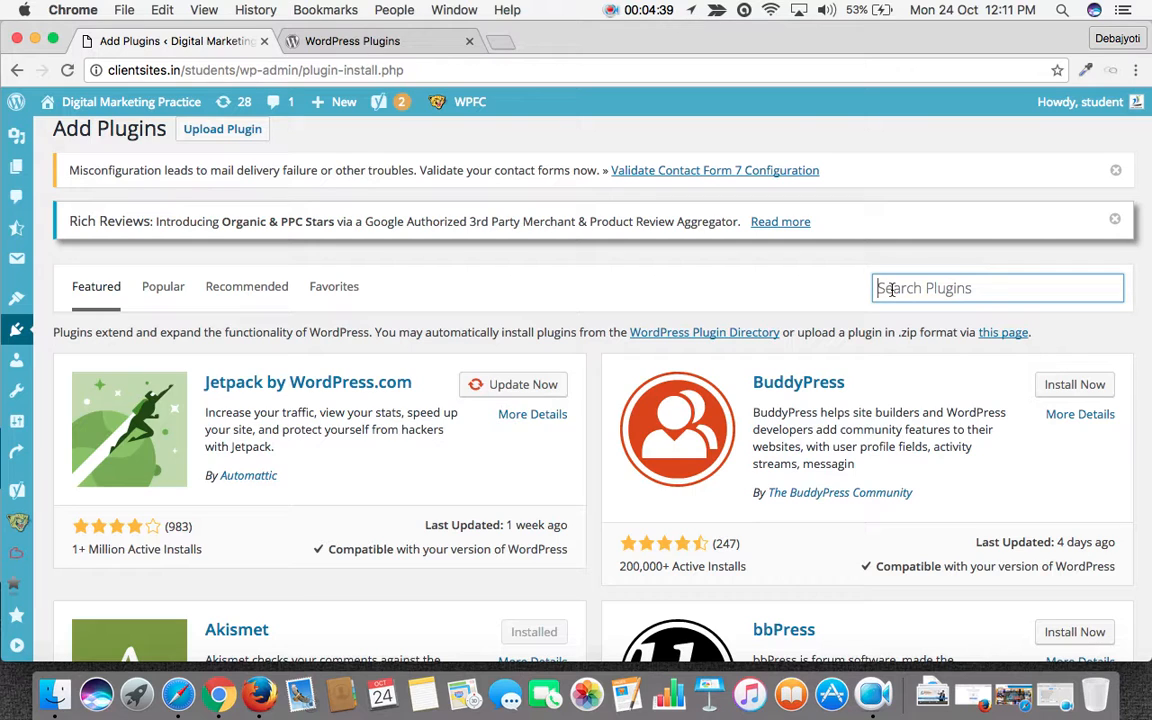
pyautogui.write('cach')
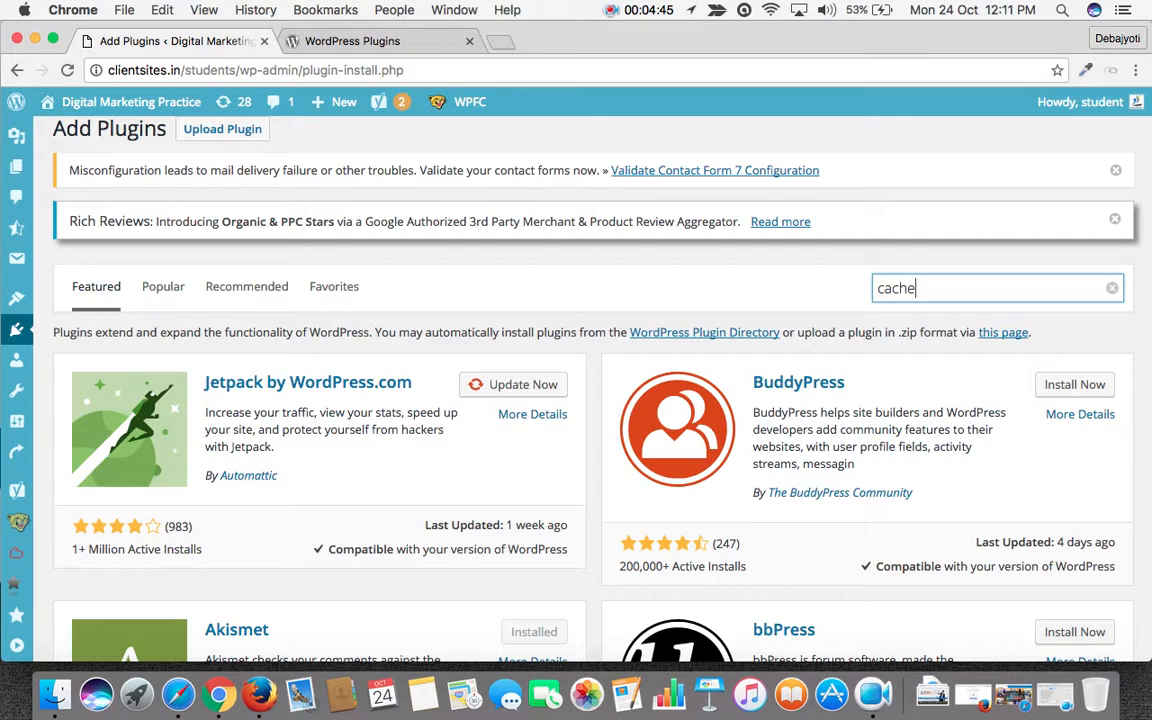
pyautogui.write('ing')
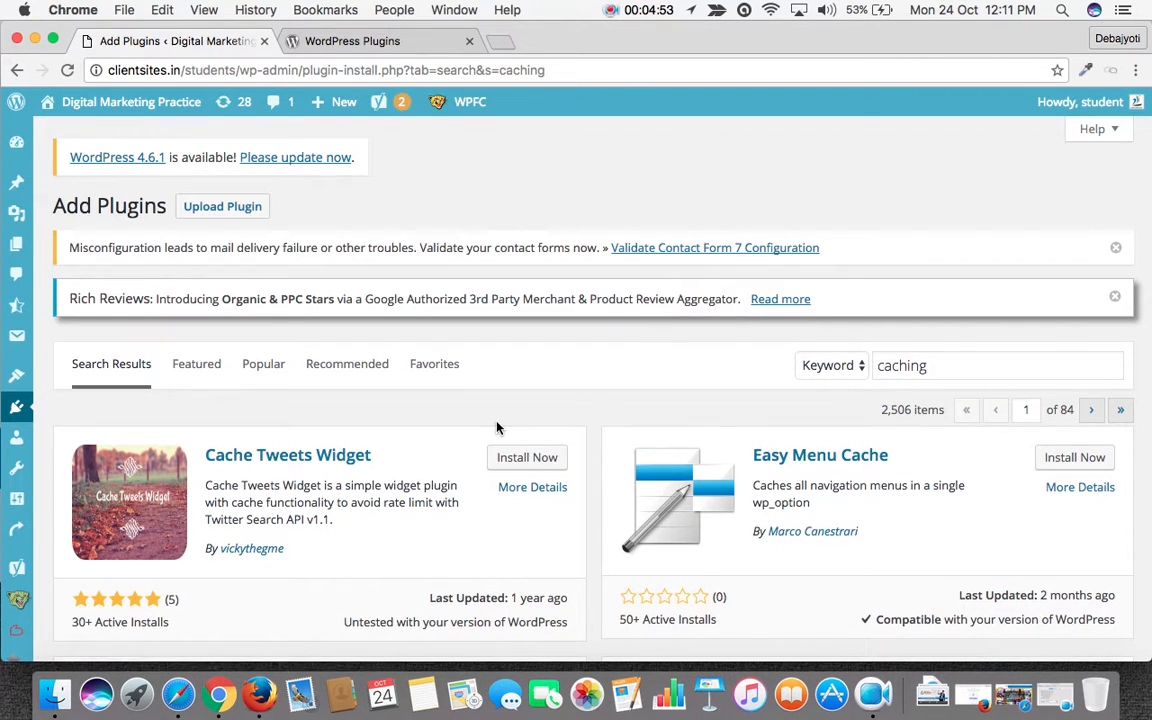
# Find W3 Total Cache among the caching search results and try to install it.
pyautogui.scroll(-5, 497, 428)
pyautogui.scroll(-4, 497, 428)
pyautogui.scroll(5, 497, 428)
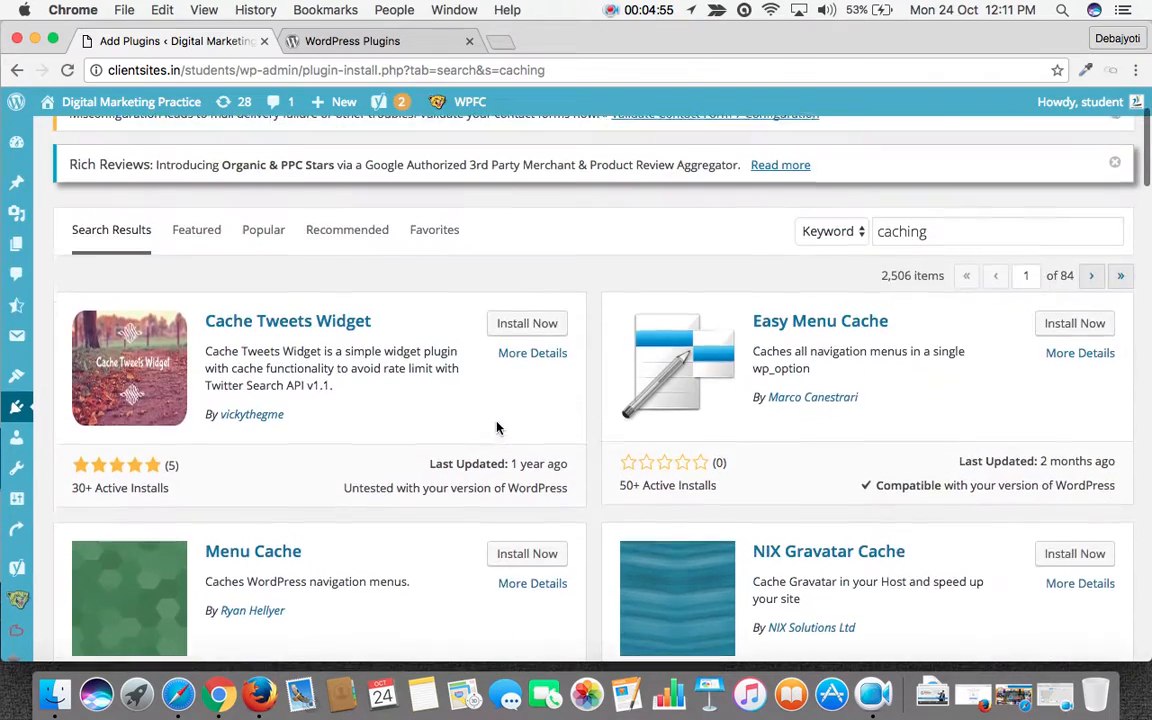
pyautogui.scroll(-5, 432, 390)
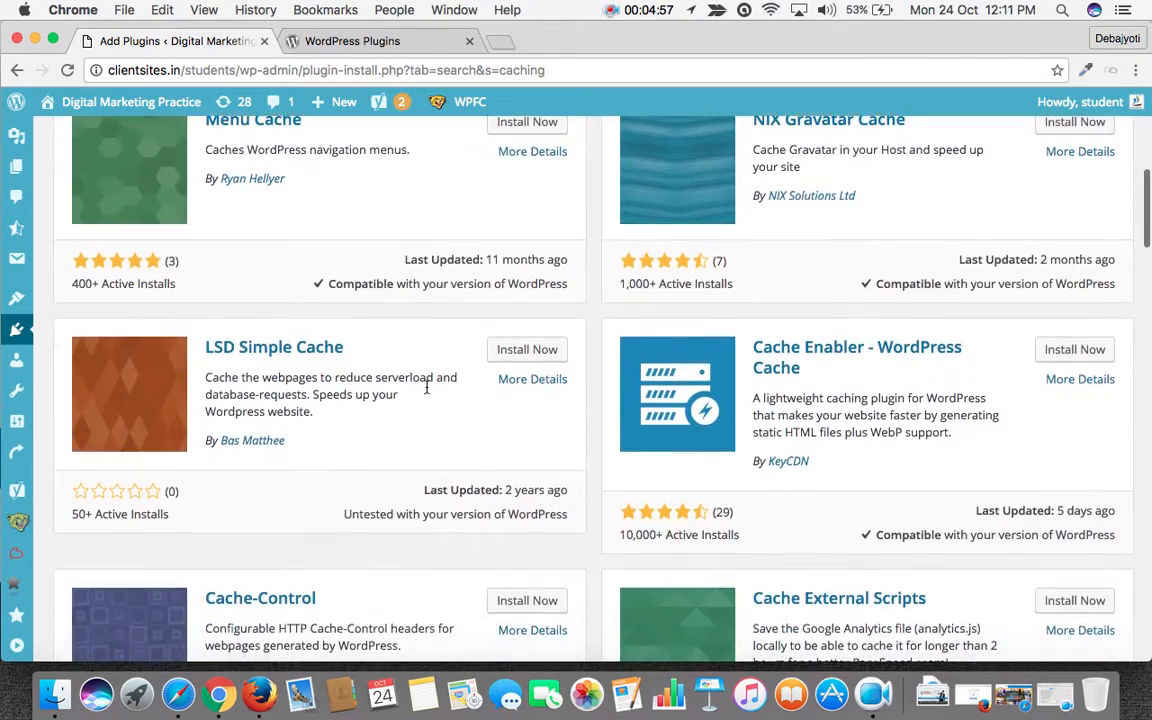
pyautogui.scroll(-6, 426, 389)
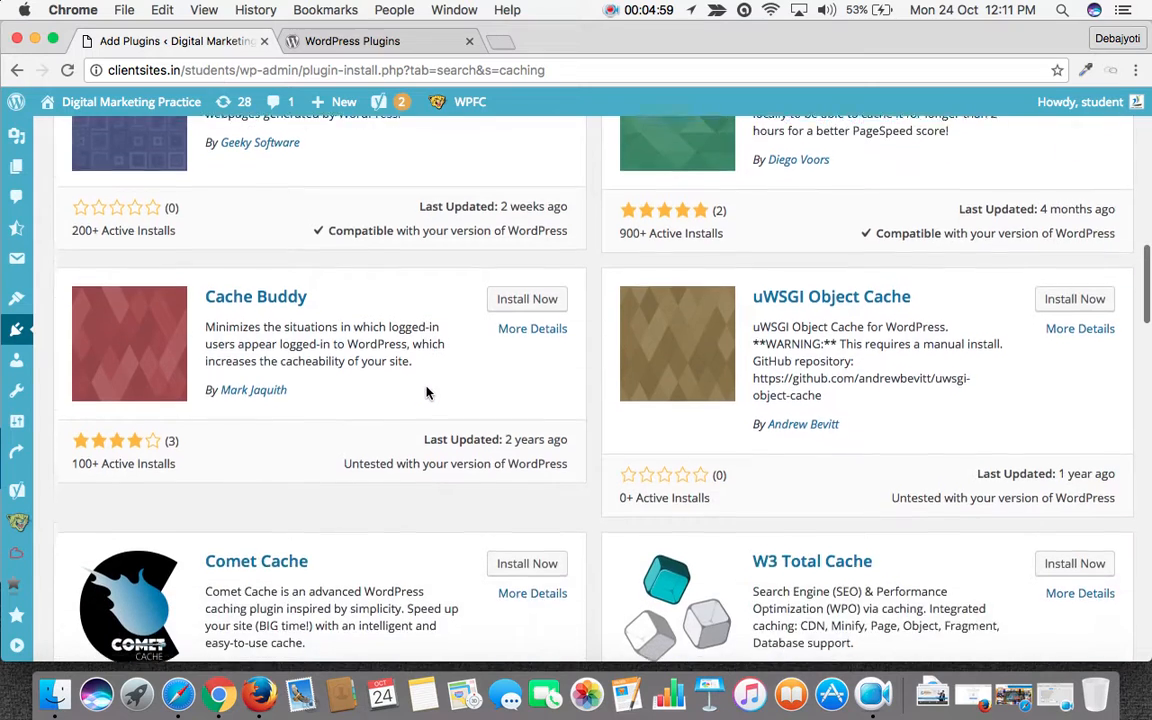
pyautogui.scroll(-4, 426, 392)
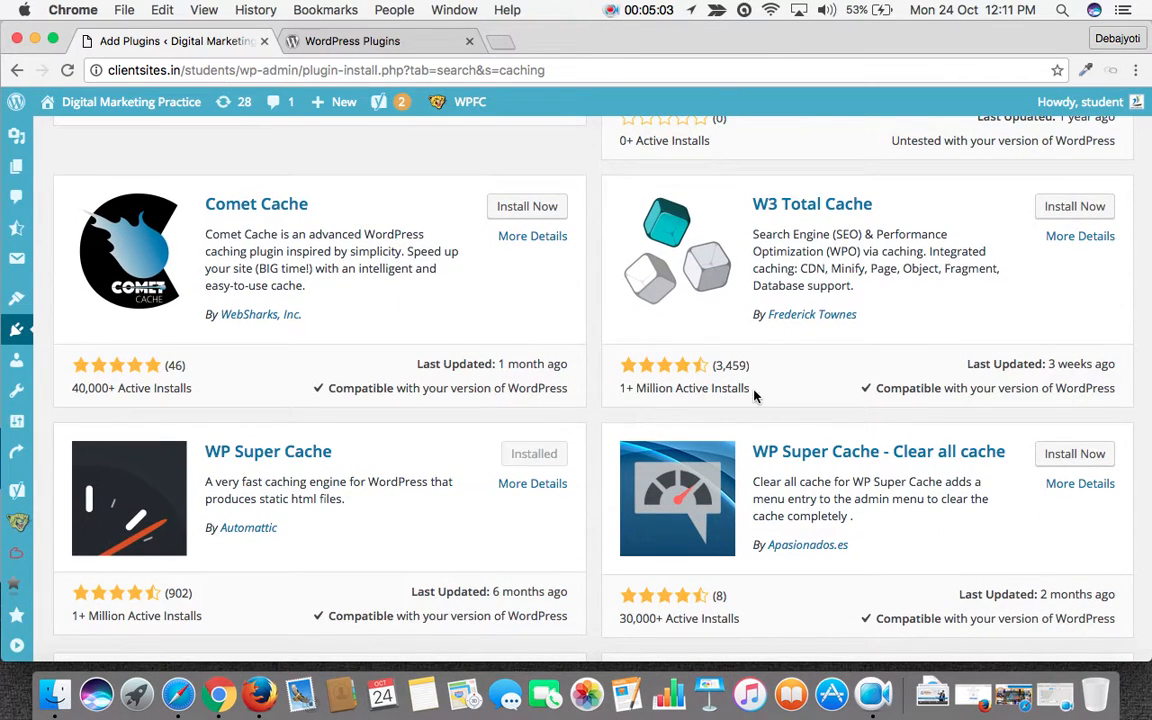
pyautogui.moveTo(680, 350); pyautogui.dragTo(640, 388)
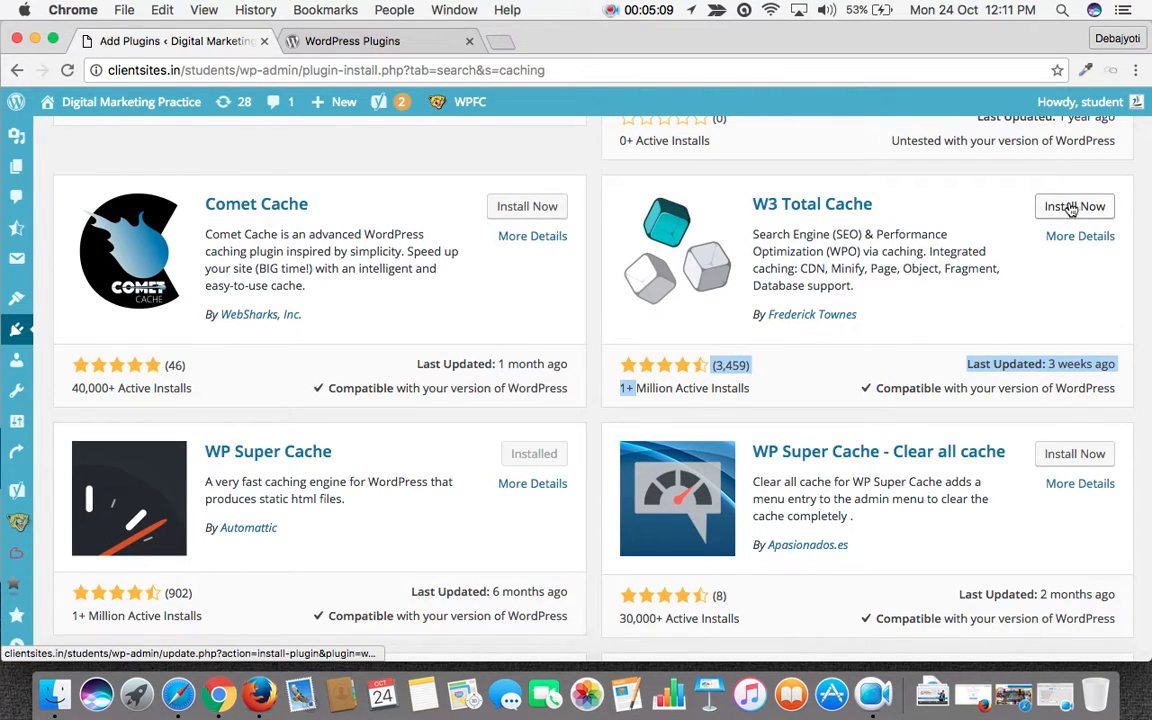
pyautogui.click(1056, 300)
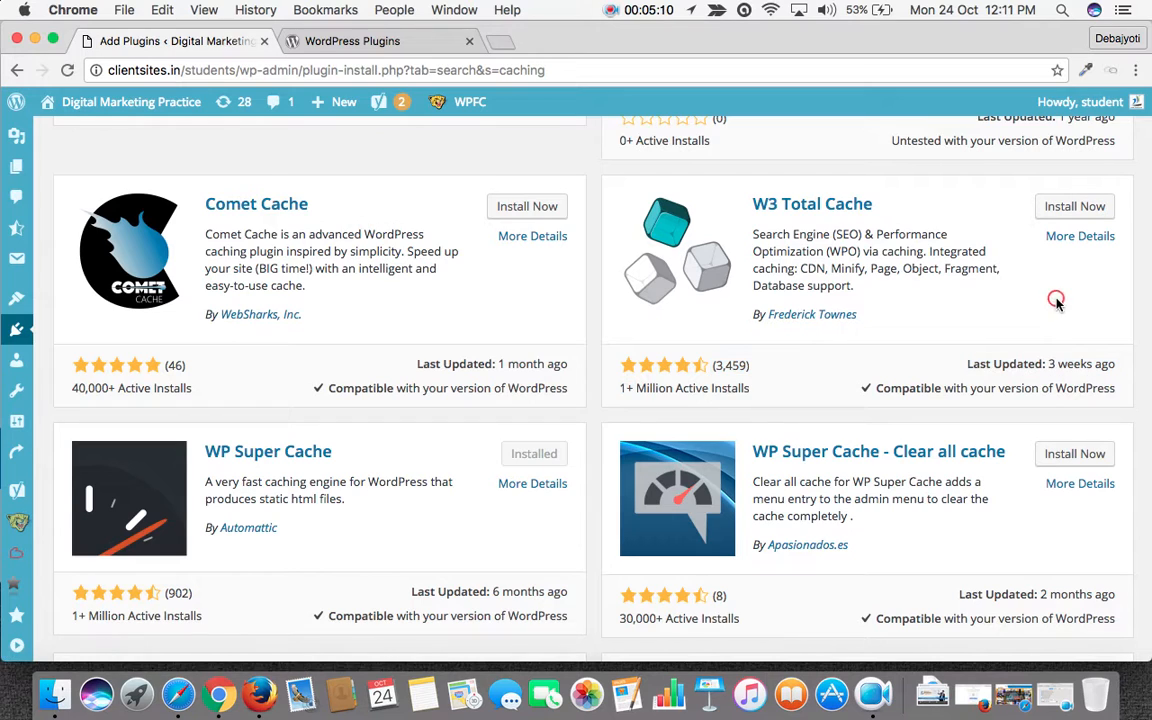
pyautogui.click(1068, 207)
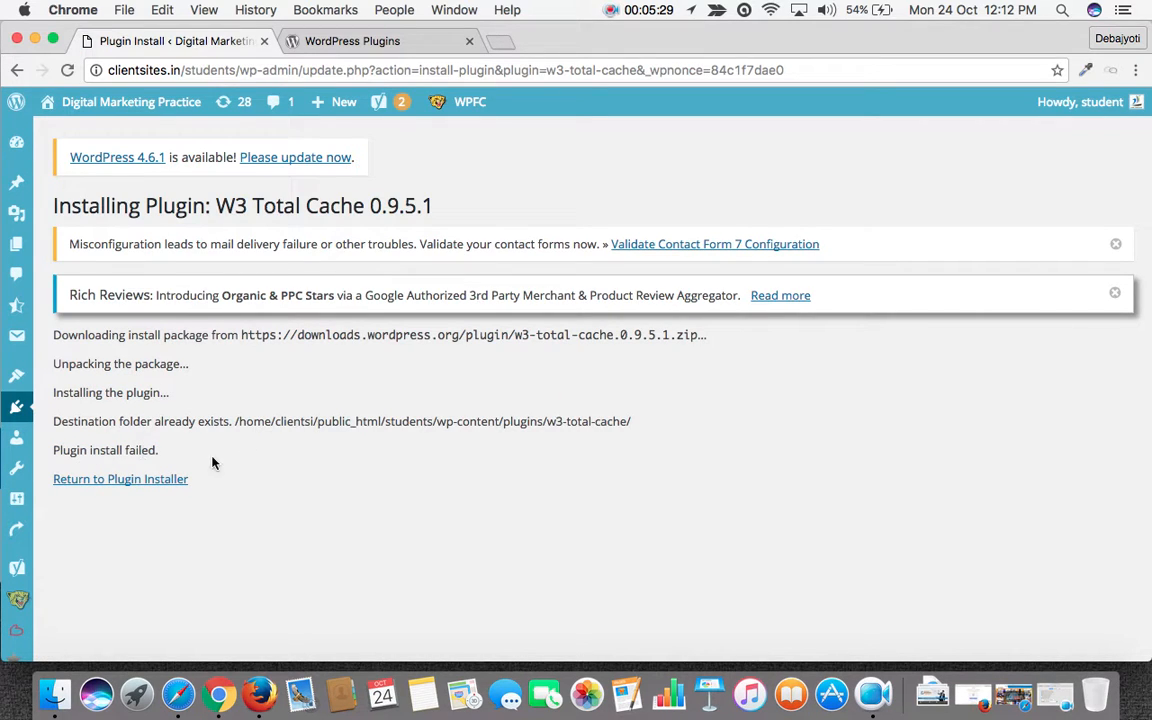
# Return to the plugin installer and look over the featured plugins and popular tags.
pyautogui.scroll(-2, 188, 463)
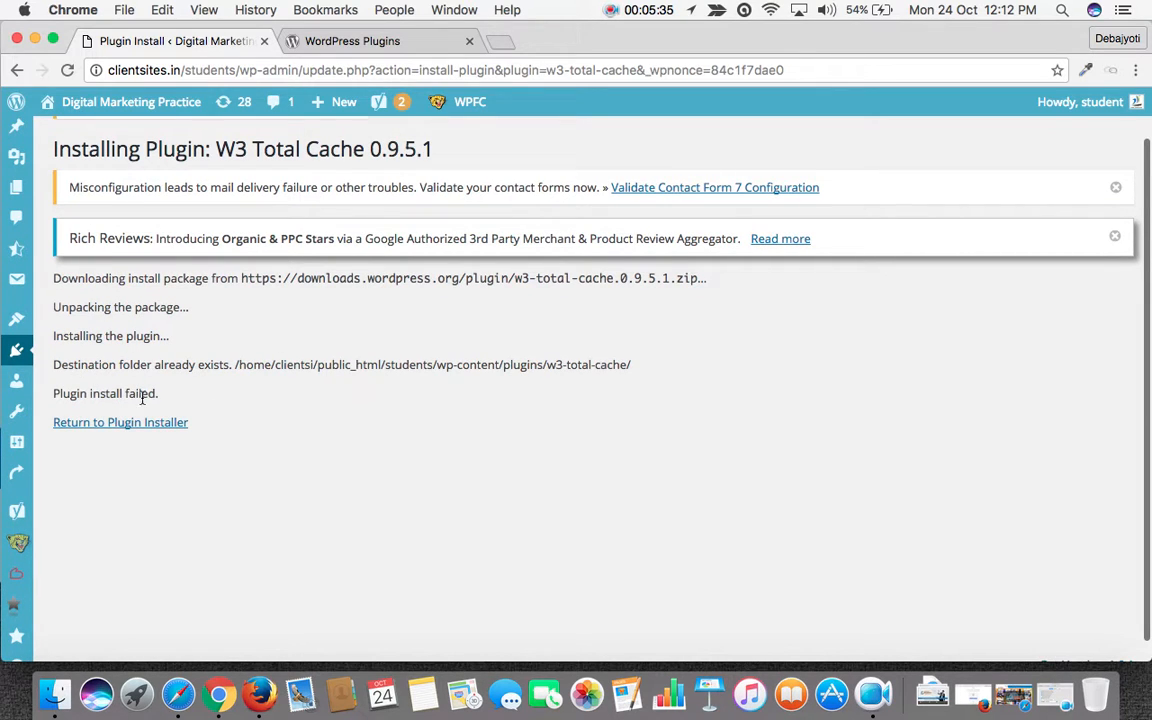
pyautogui.click(125, 424)
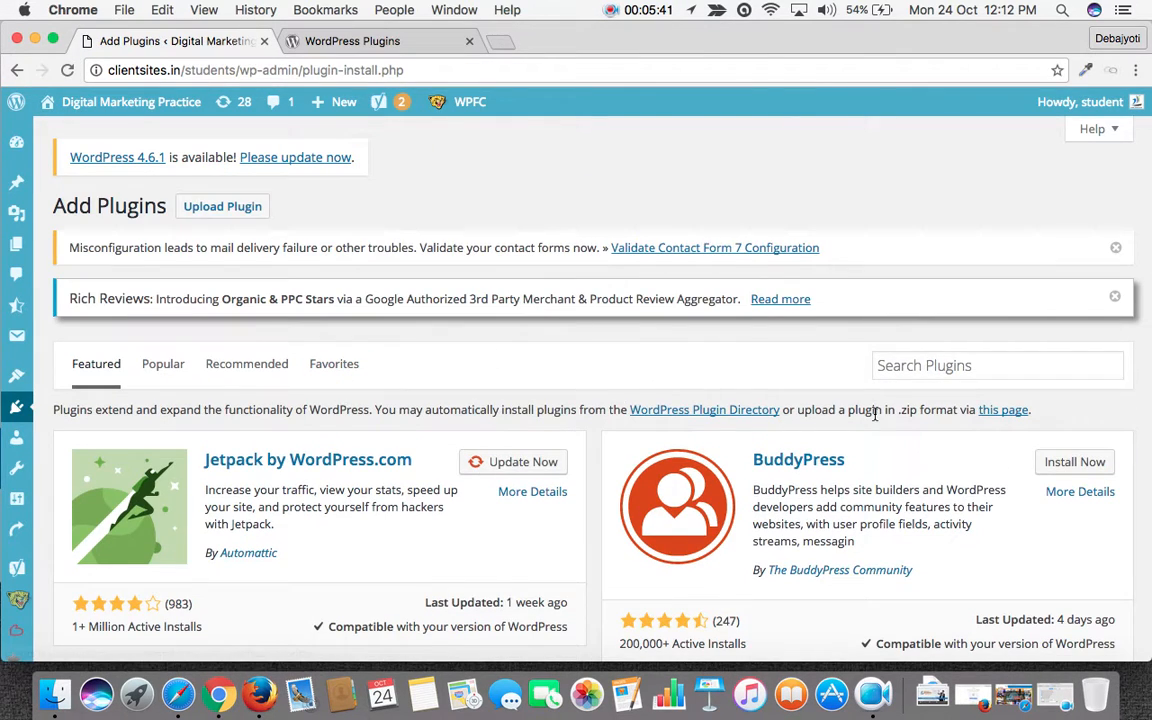
pyautogui.scroll(-5, 900, 430)
pyautogui.scroll(-2, 923, 446)
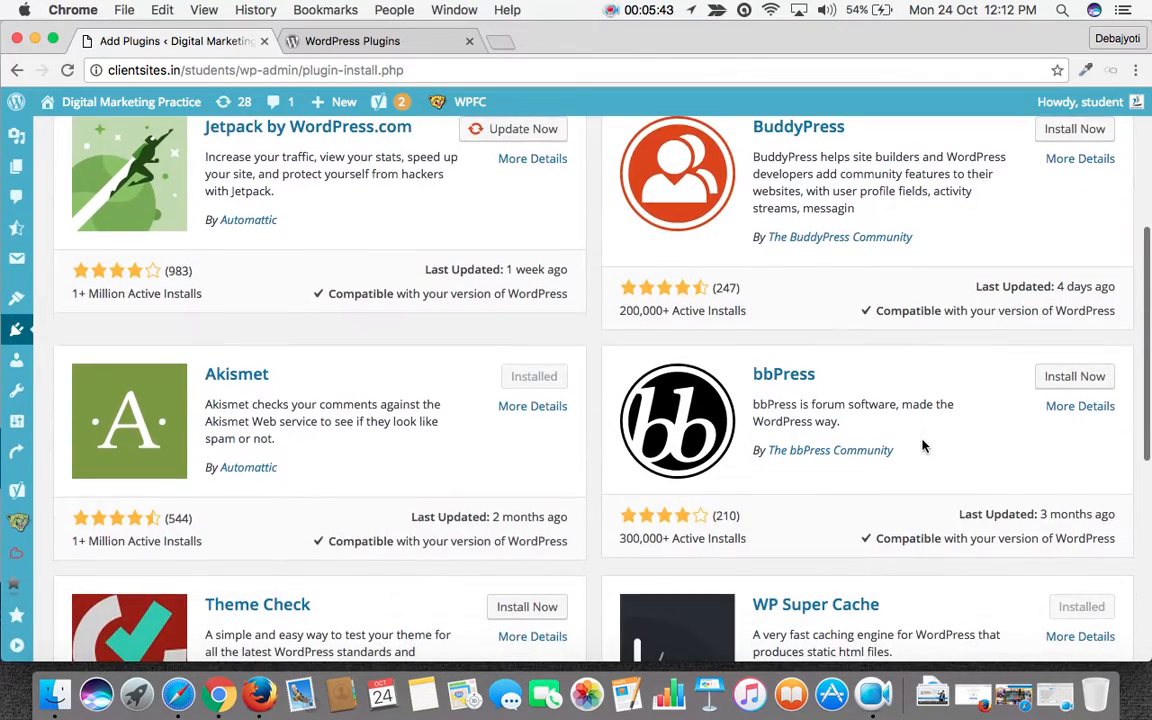
pyautogui.scroll(2, 923, 446)
pyautogui.scroll(-7, 923, 446)
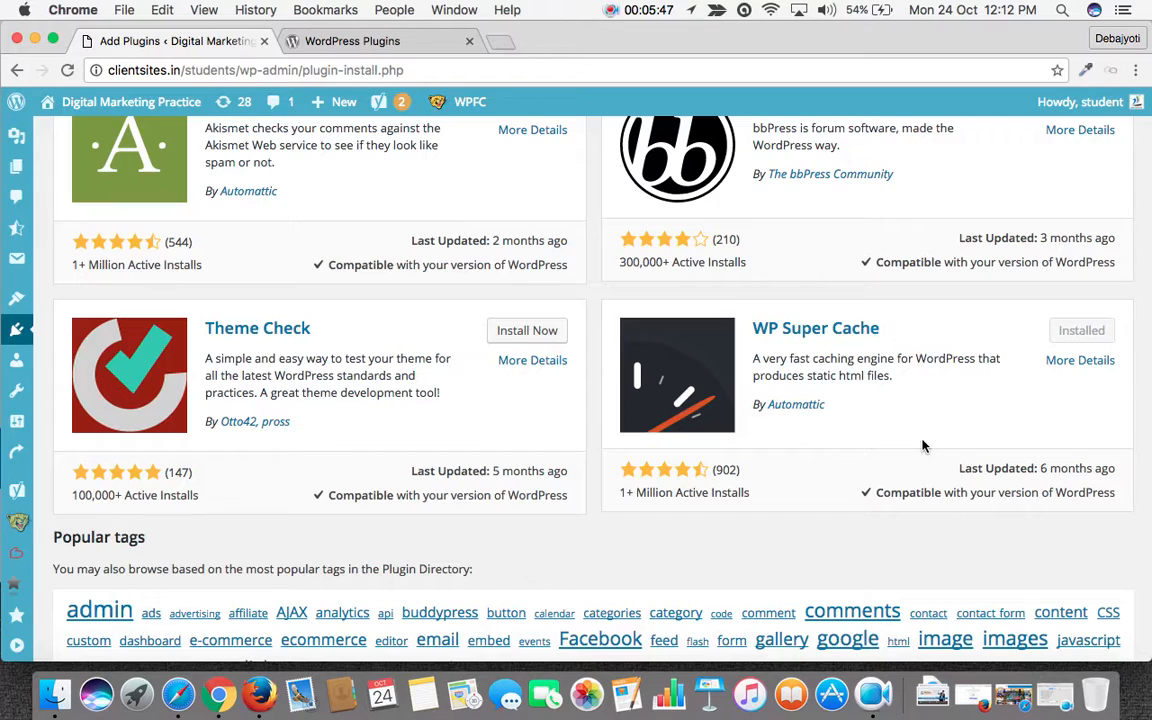
pyautogui.scroll(-1, 923, 446)
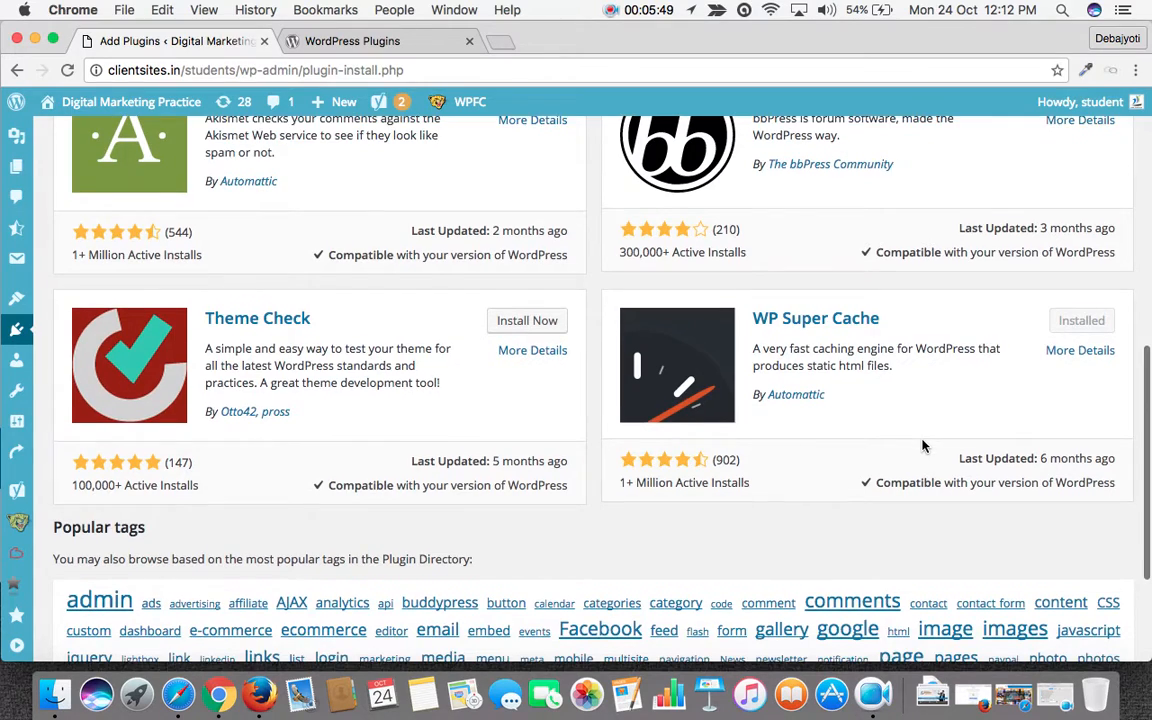
pyautogui.scroll(-3, 923, 446)
pyautogui.scroll(15, 923, 446)
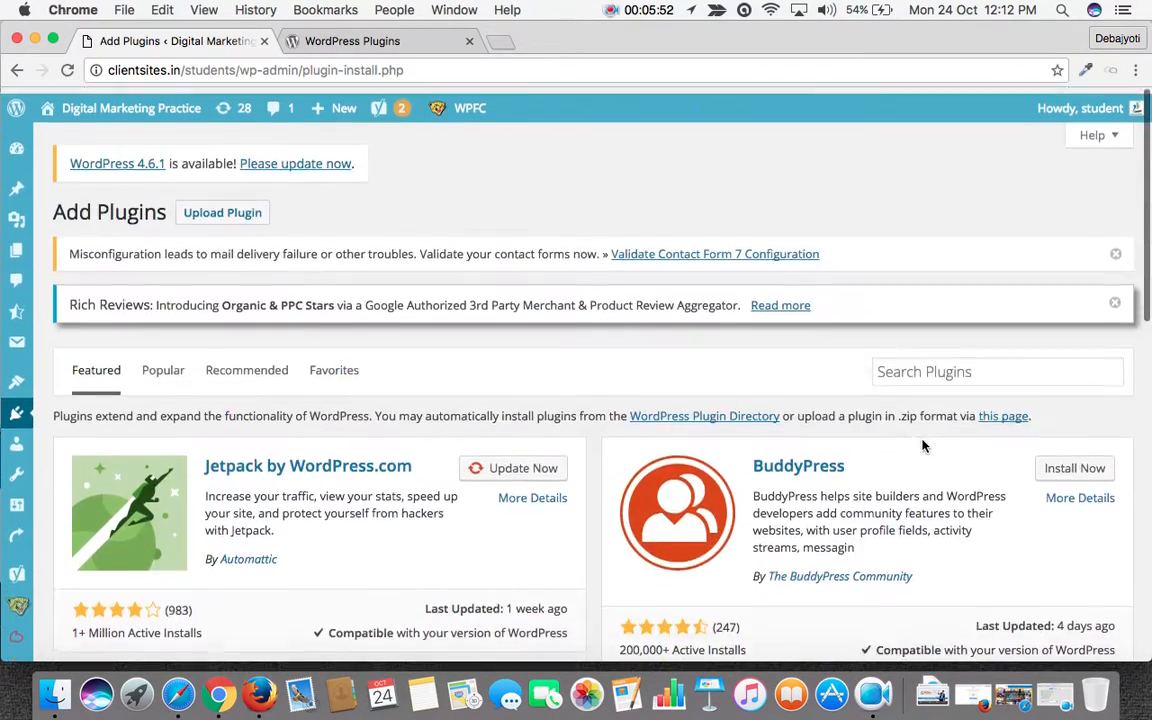
# Search the available plugins for "contact".
pyautogui.click(913, 371)
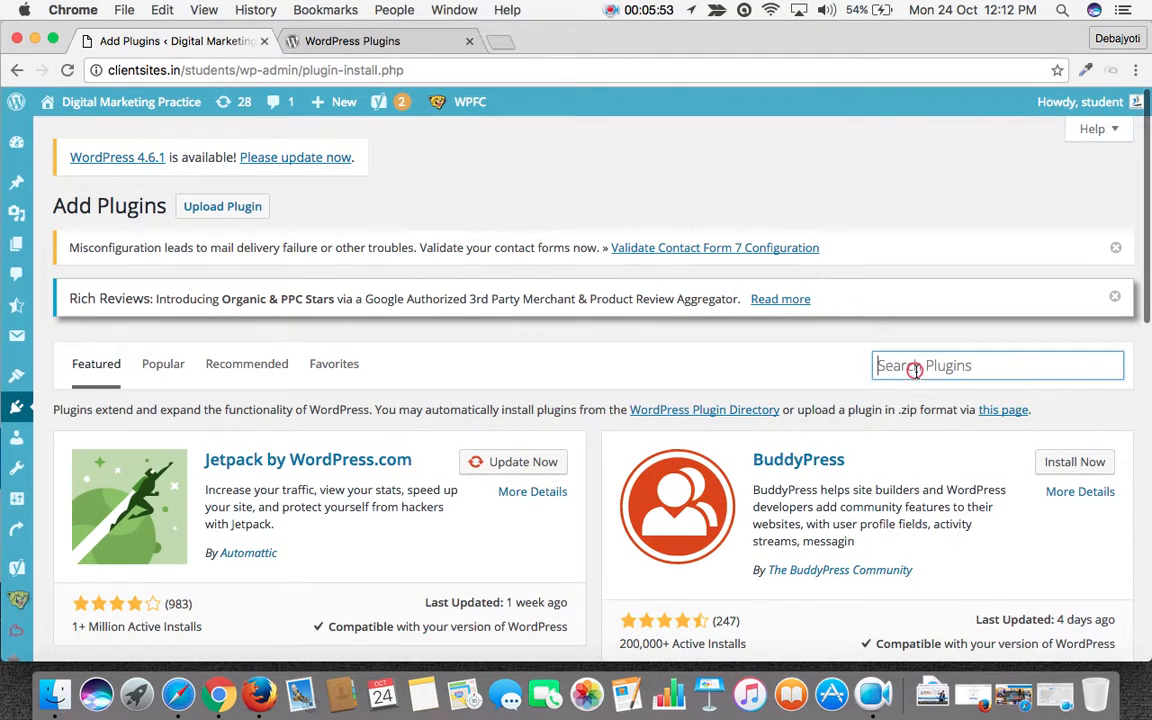
pyautogui.write('contact')
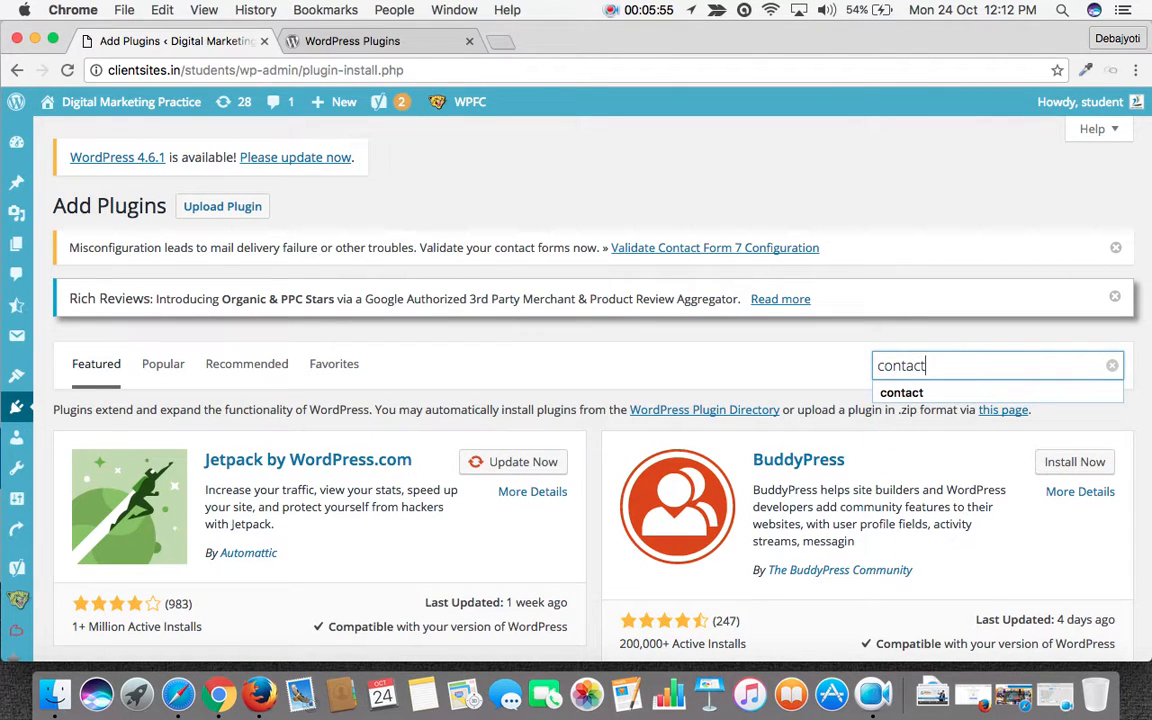
pyautogui.press('Return')
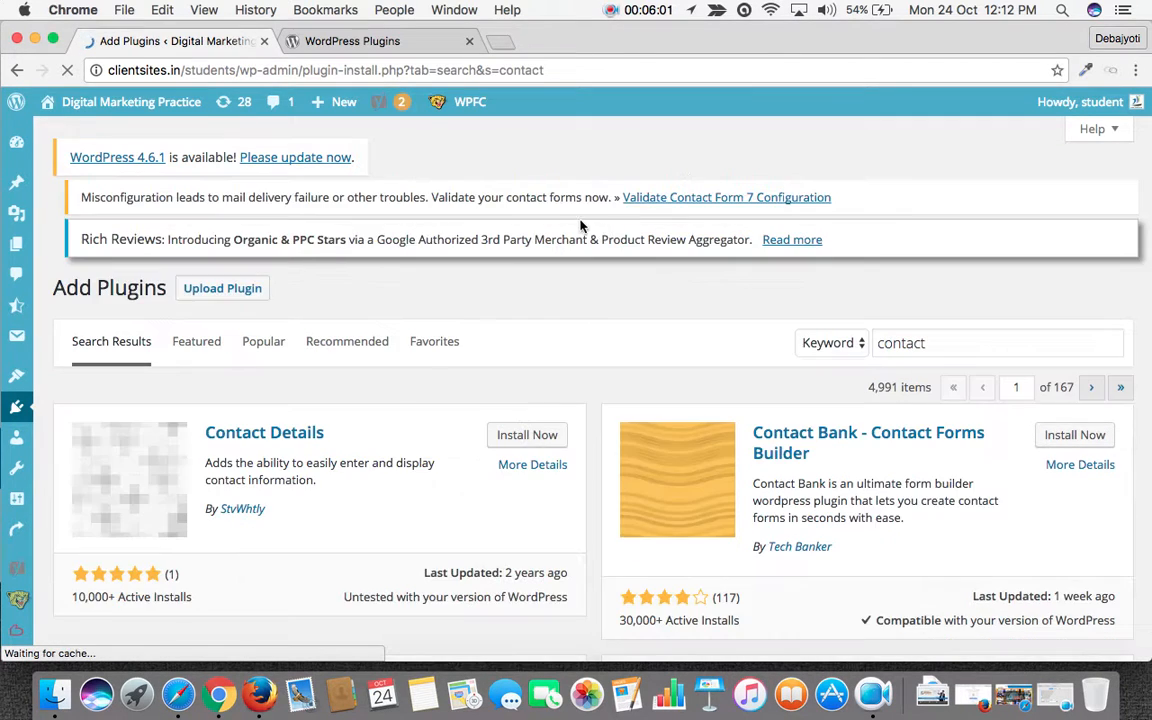
# Look through the first page of contact plugin results, comparing their descriptions, ratings and compatibility.
pyautogui.scroll(-5, 776, 438)
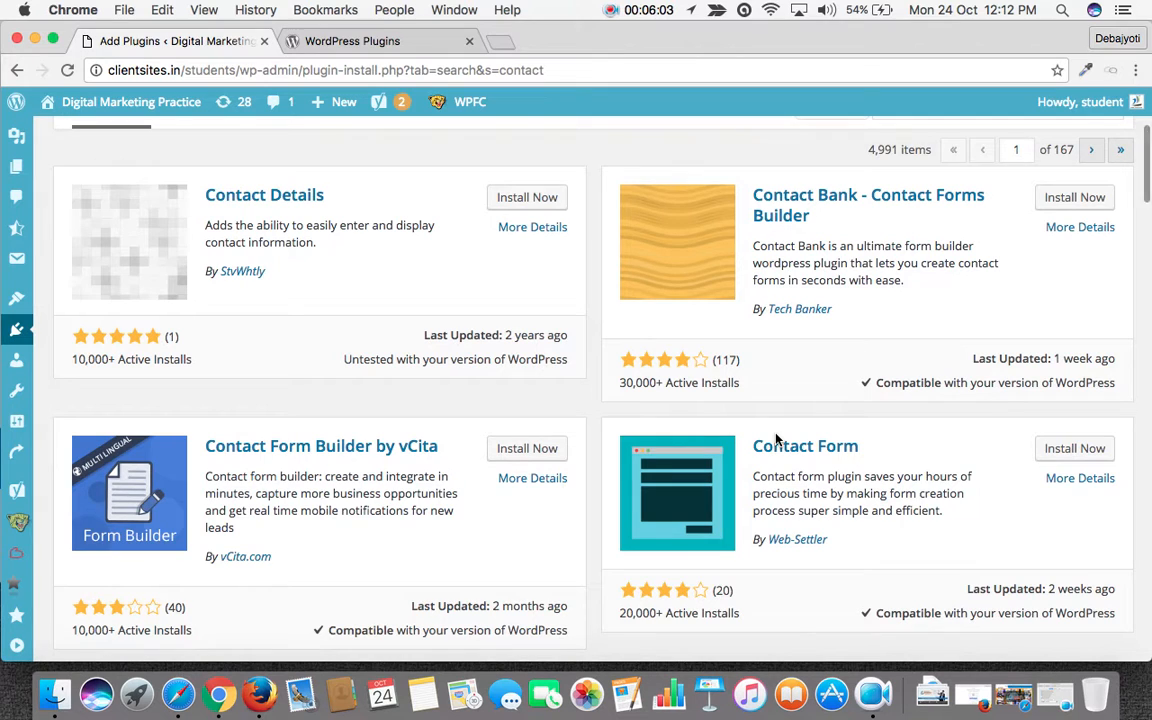
pyautogui.scroll(-3, 776, 438)
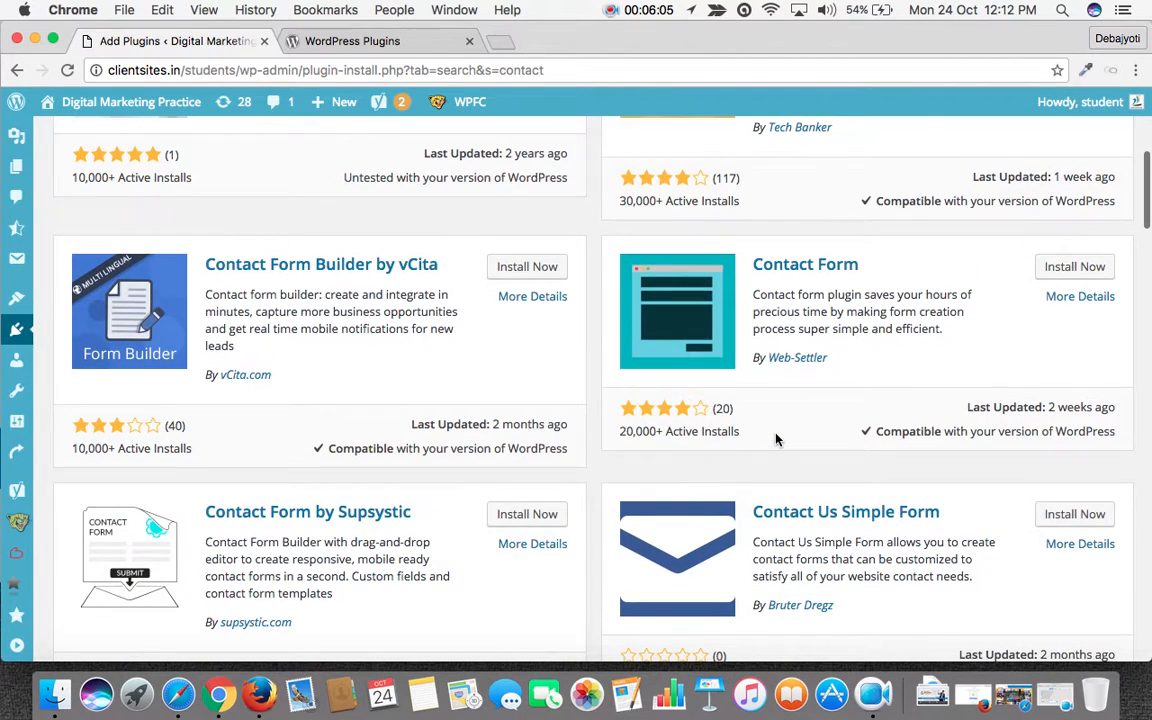
pyautogui.scroll(-3, 776, 438)
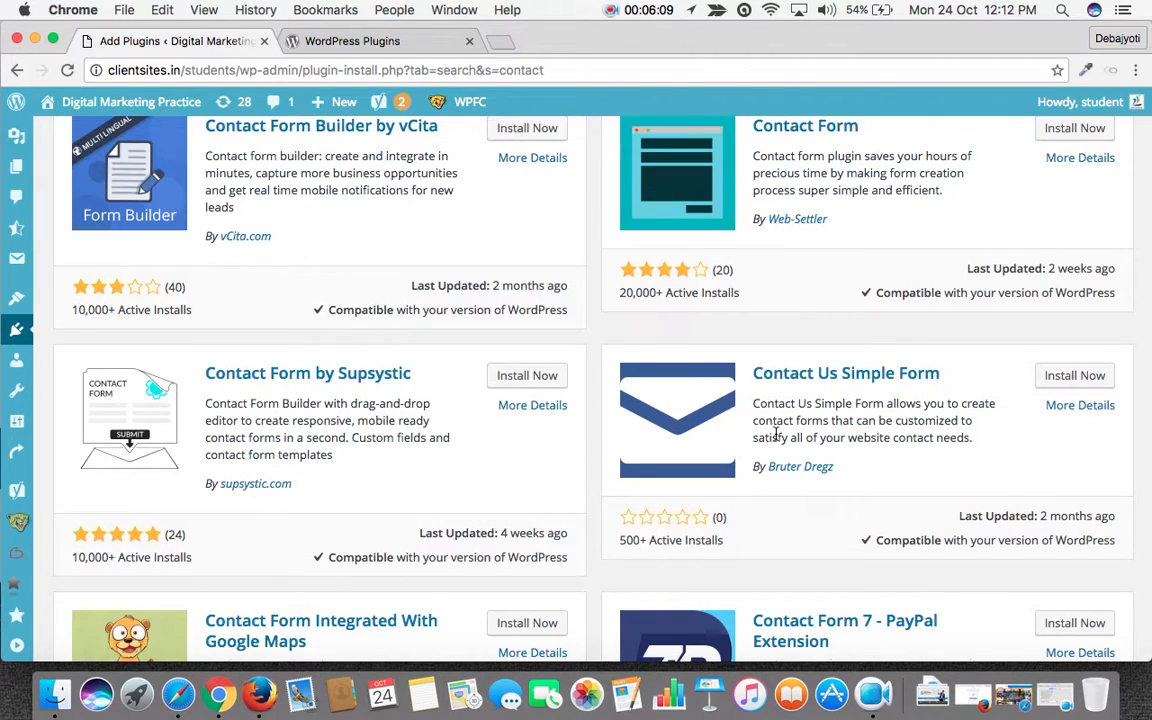
pyautogui.scroll(-7, 776, 438)
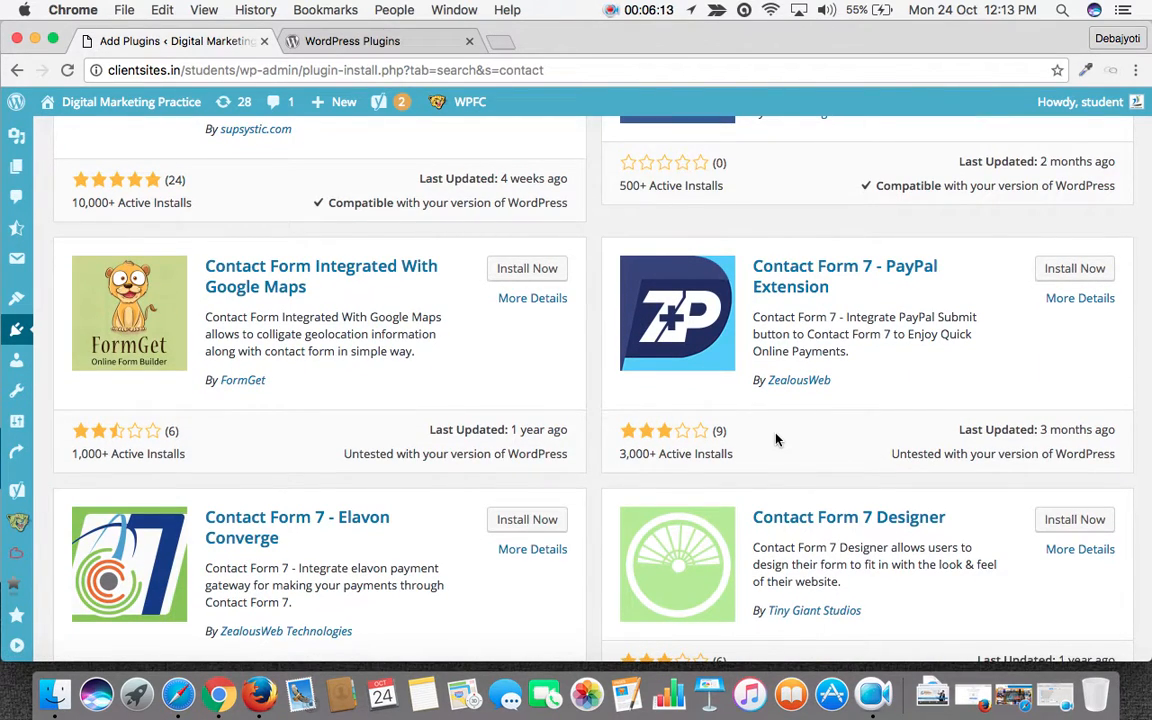
pyautogui.scroll(-7, 776, 438)
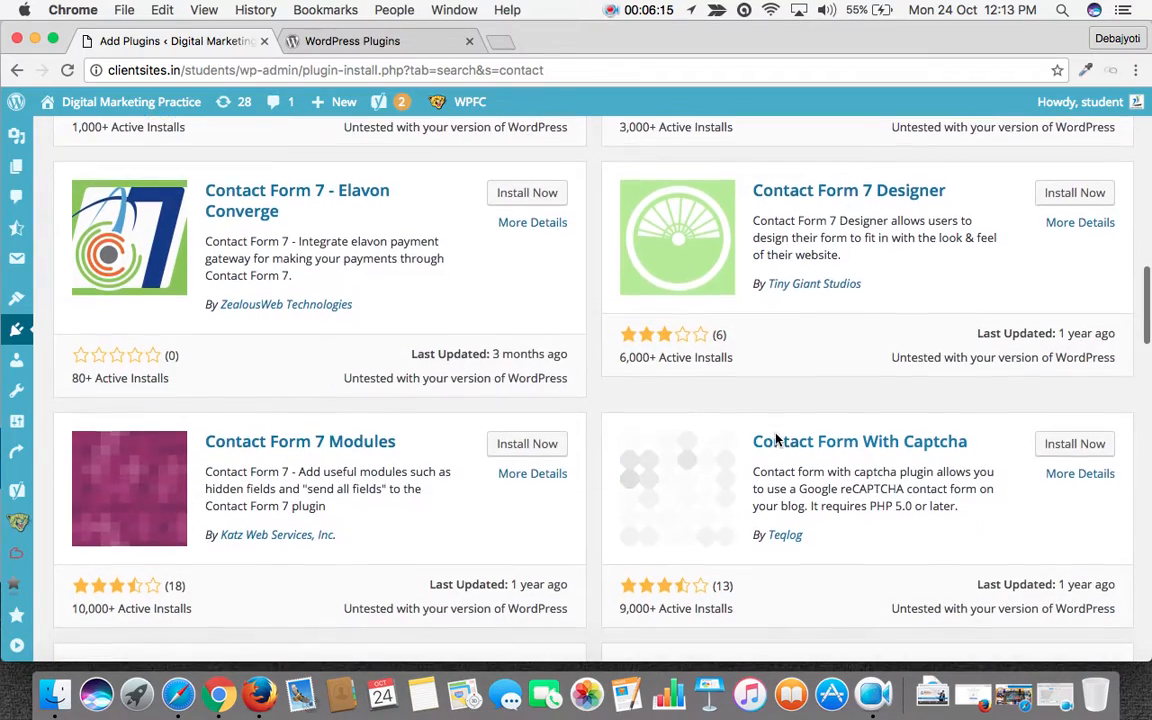
pyautogui.scroll(-6, 776, 438)
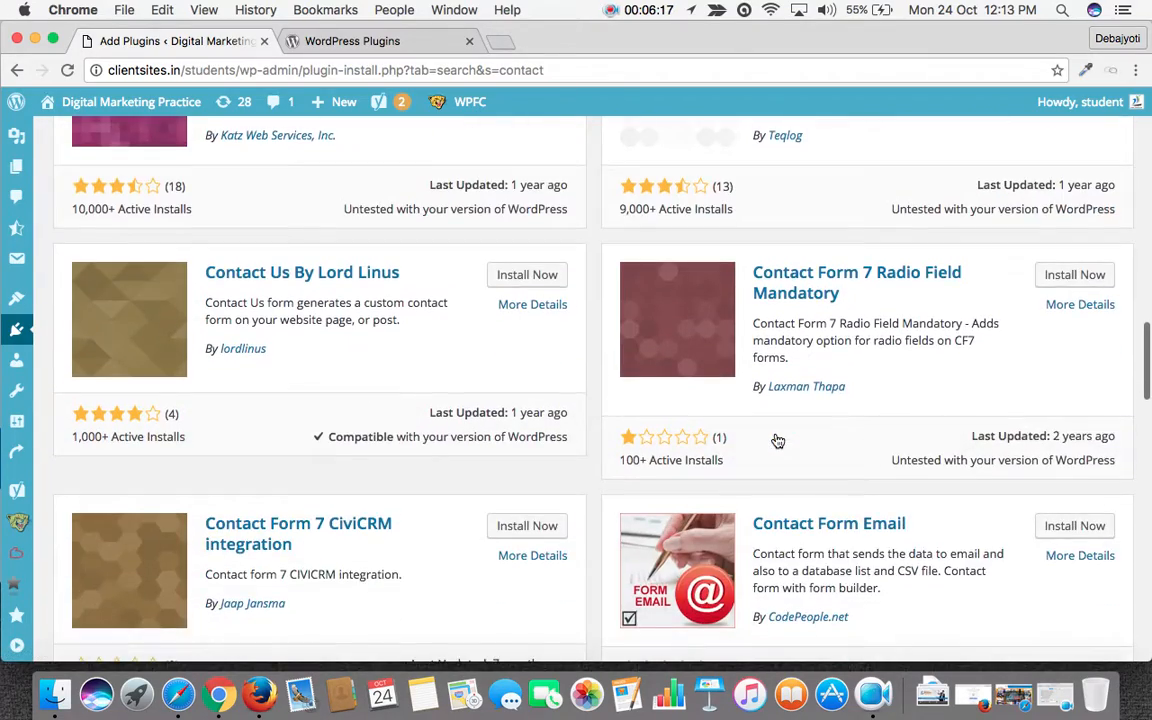
pyautogui.scroll(-5, 776, 438)
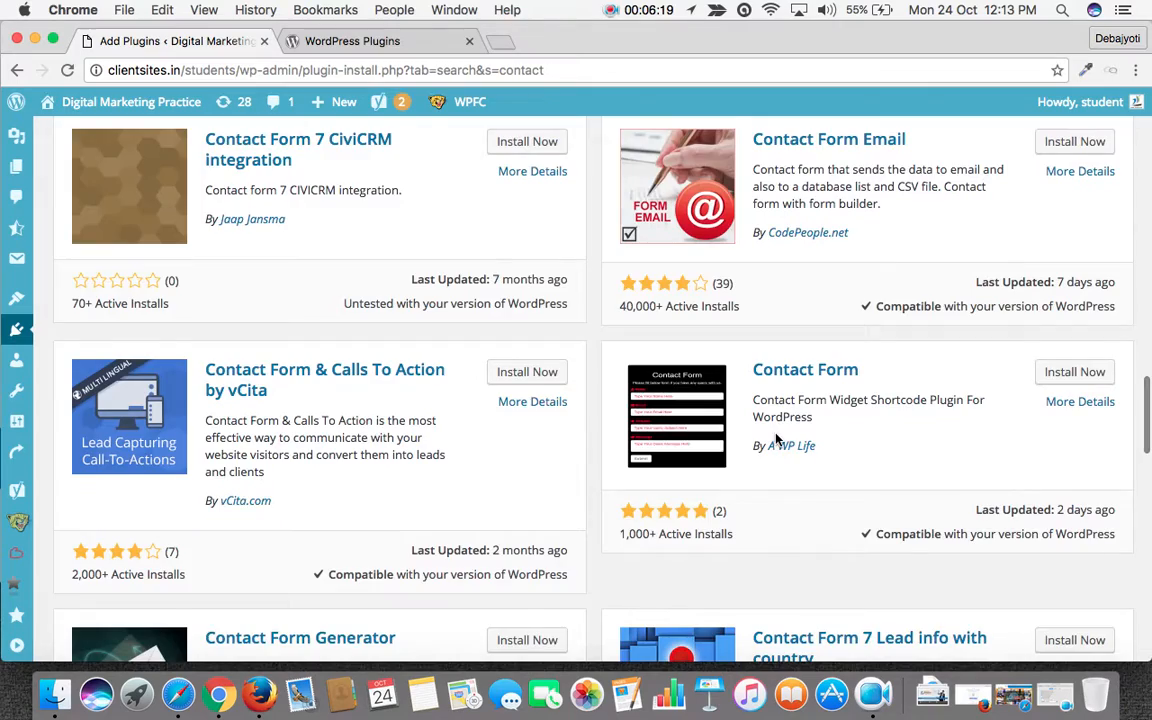
pyautogui.scroll(-8, 776, 438)
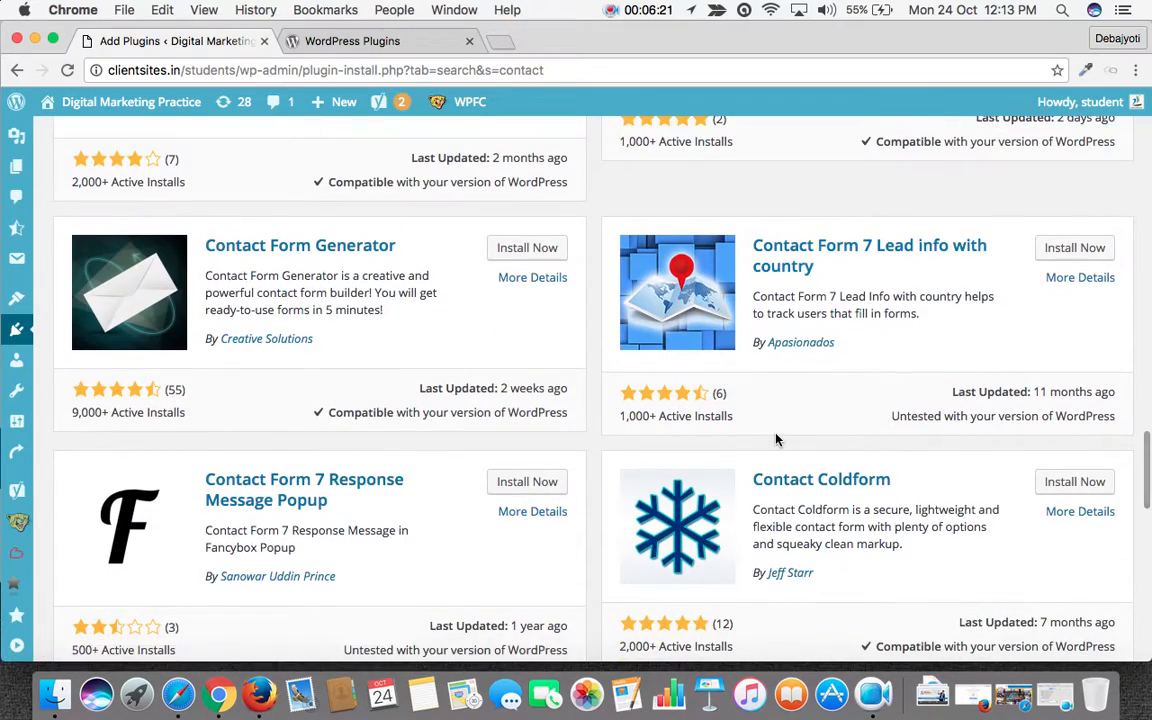
pyautogui.scroll(-8, 776, 438)
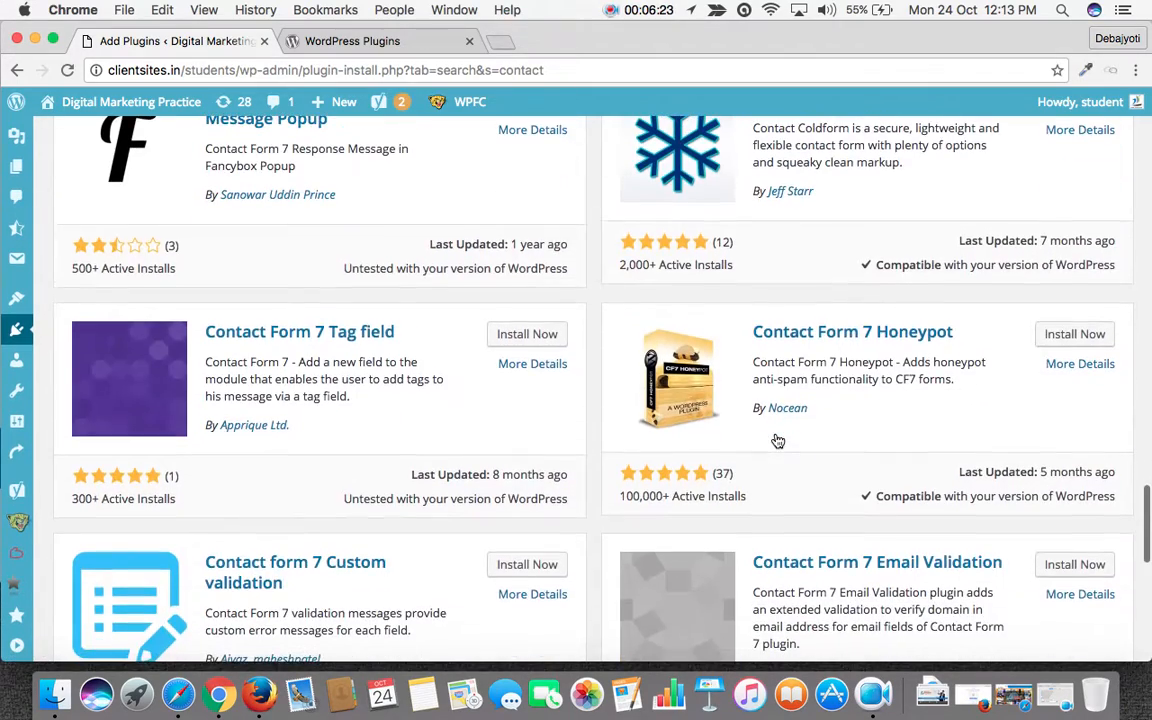
pyautogui.scroll(-7, 778, 441)
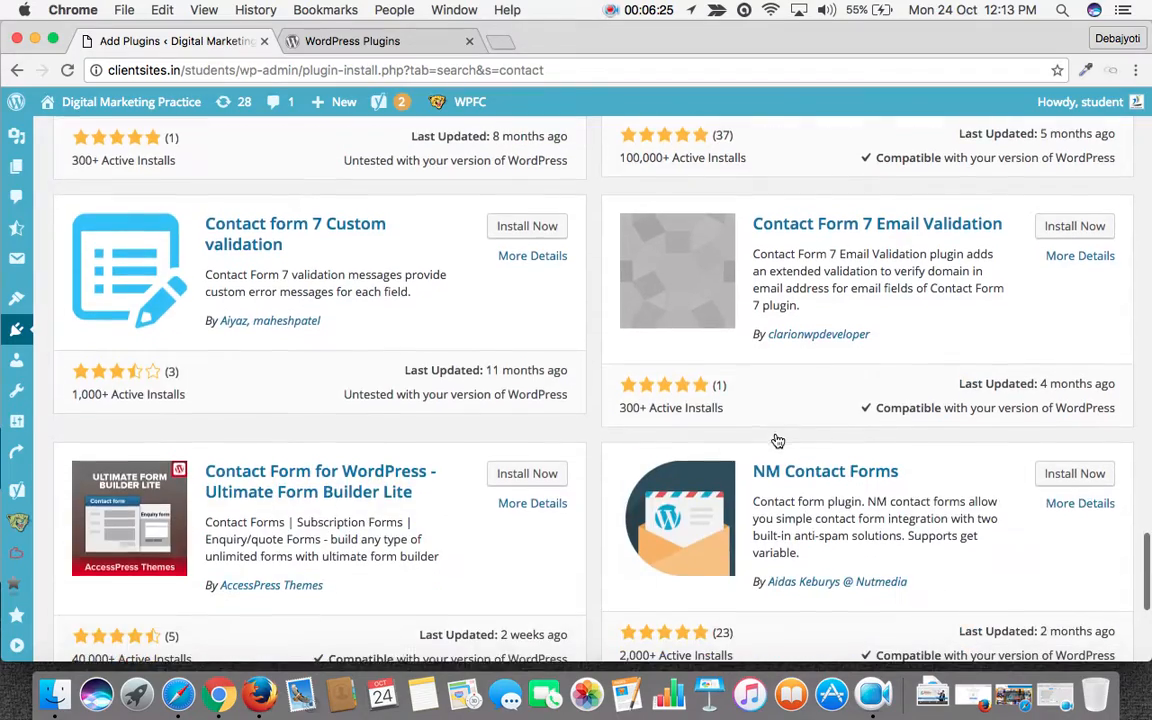
pyautogui.scroll(20, 778, 441)
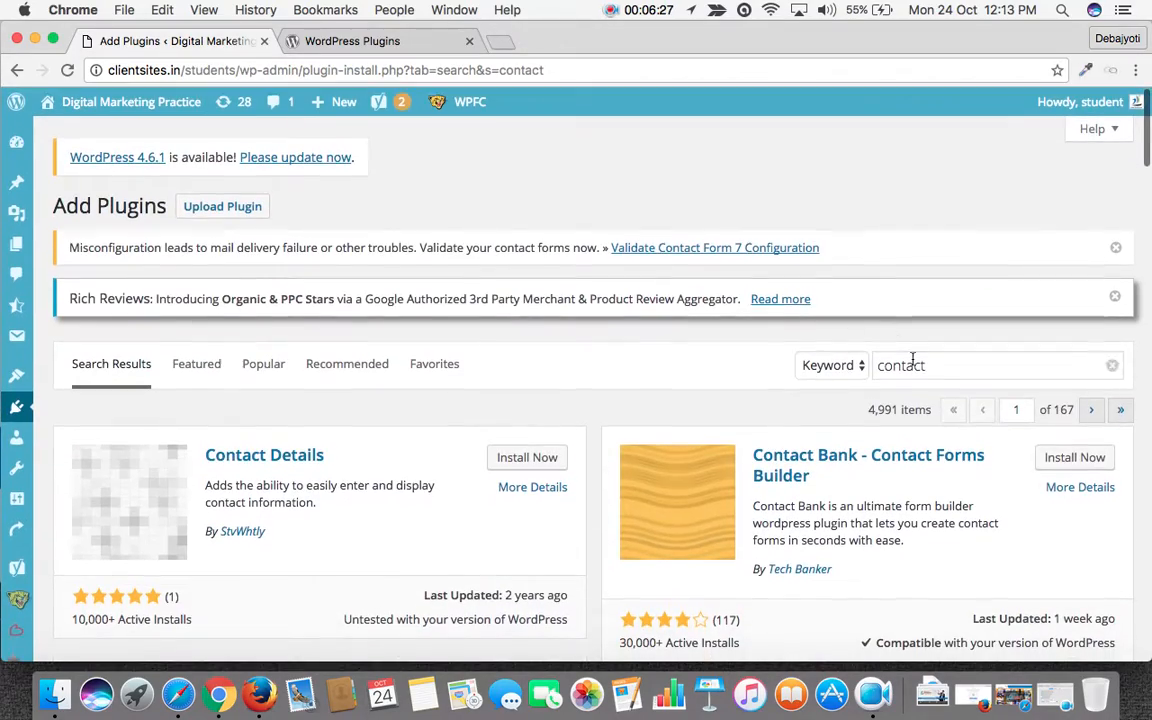
# Refine the plugin search to "contact form 7" and look over the matching plugins.
pyautogui.click(936, 369)
pyautogui.write('form ')
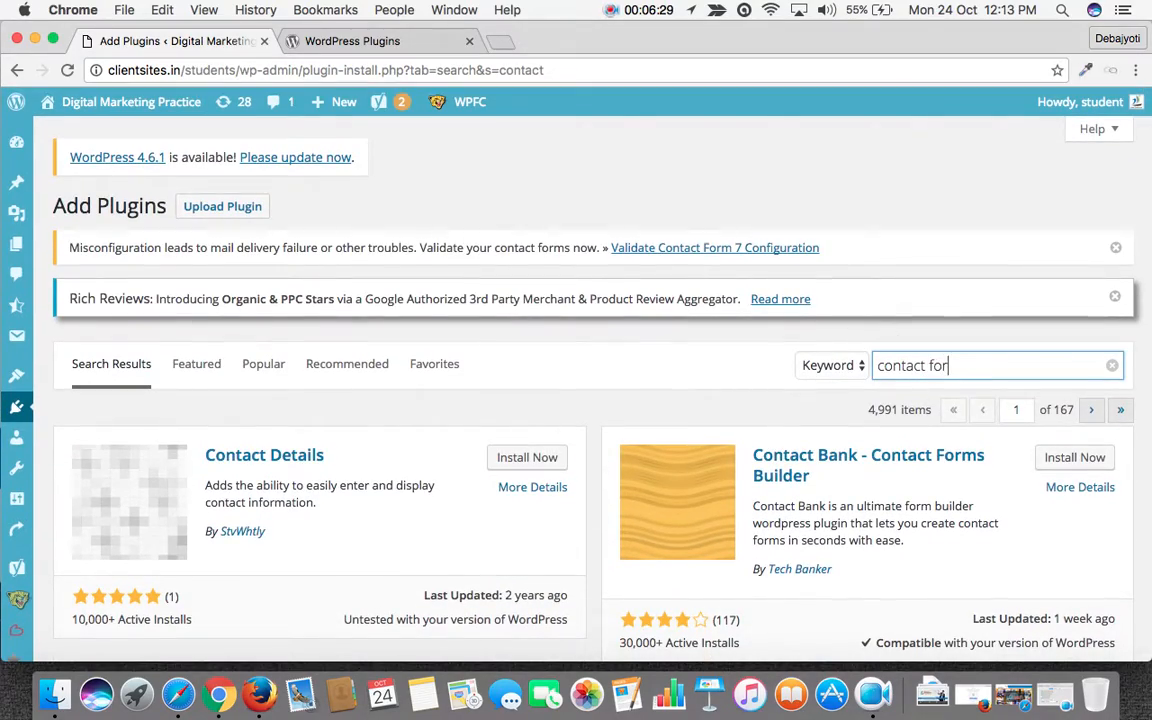
pyautogui.write('7')
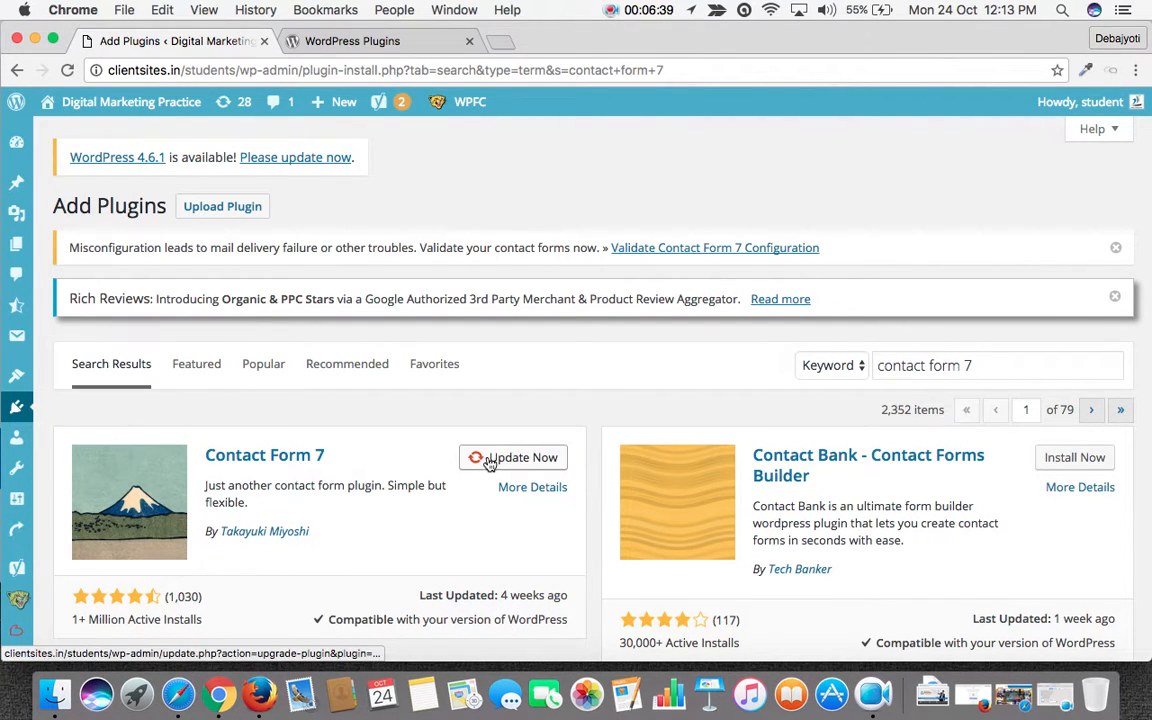
pyautogui.scroll(-5, 450, 481)
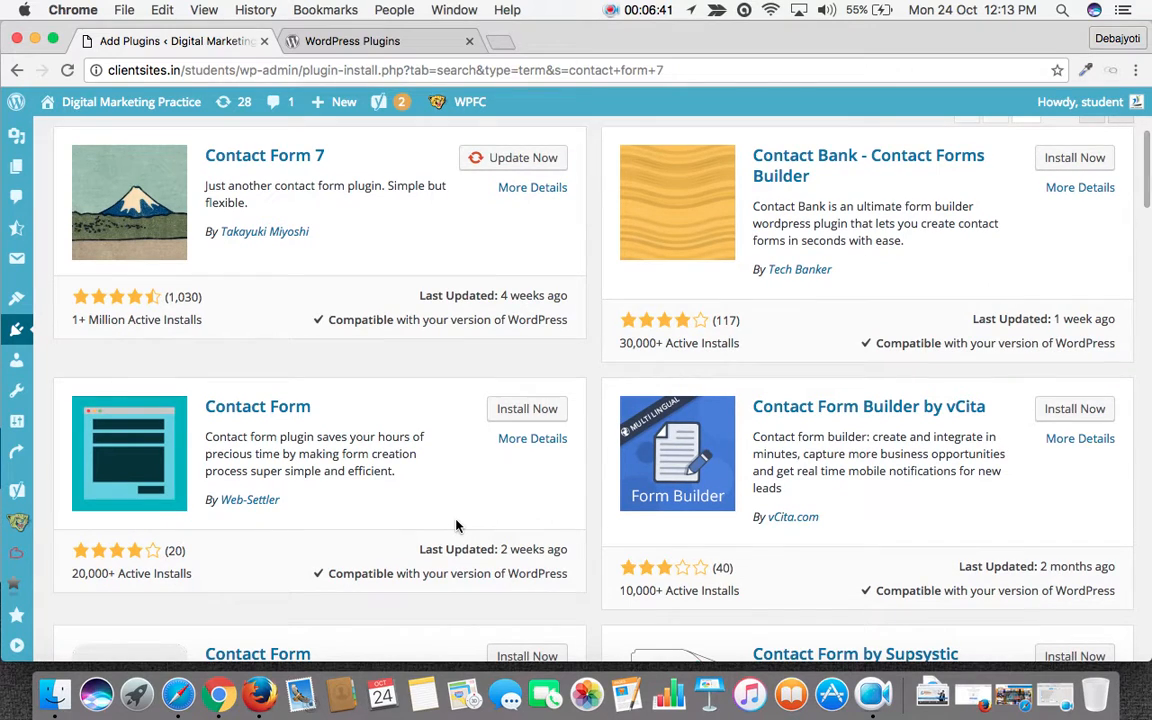
pyautogui.scroll(-3, 456, 526)
pyautogui.scroll(8, 456, 526)
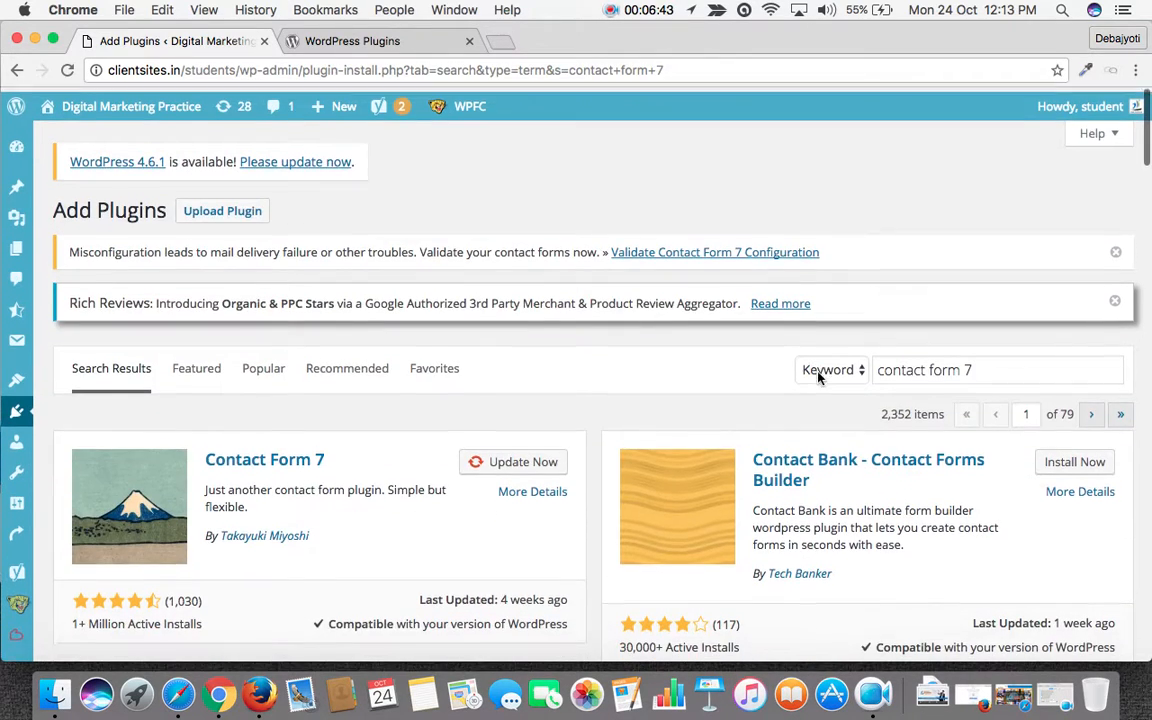
# Replace the plugin search term with "share" and run the search.
pyautogui.moveTo(990, 364); pyautogui.dragTo(840, 368)
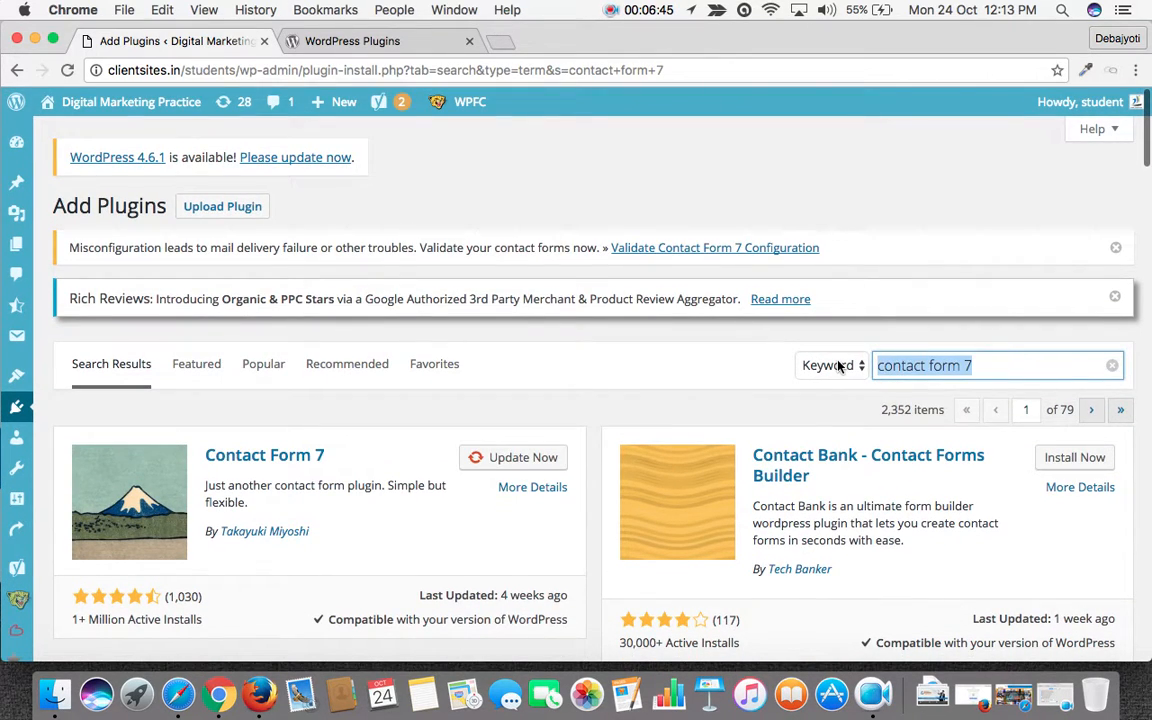
pyautogui.press('BackSpace')
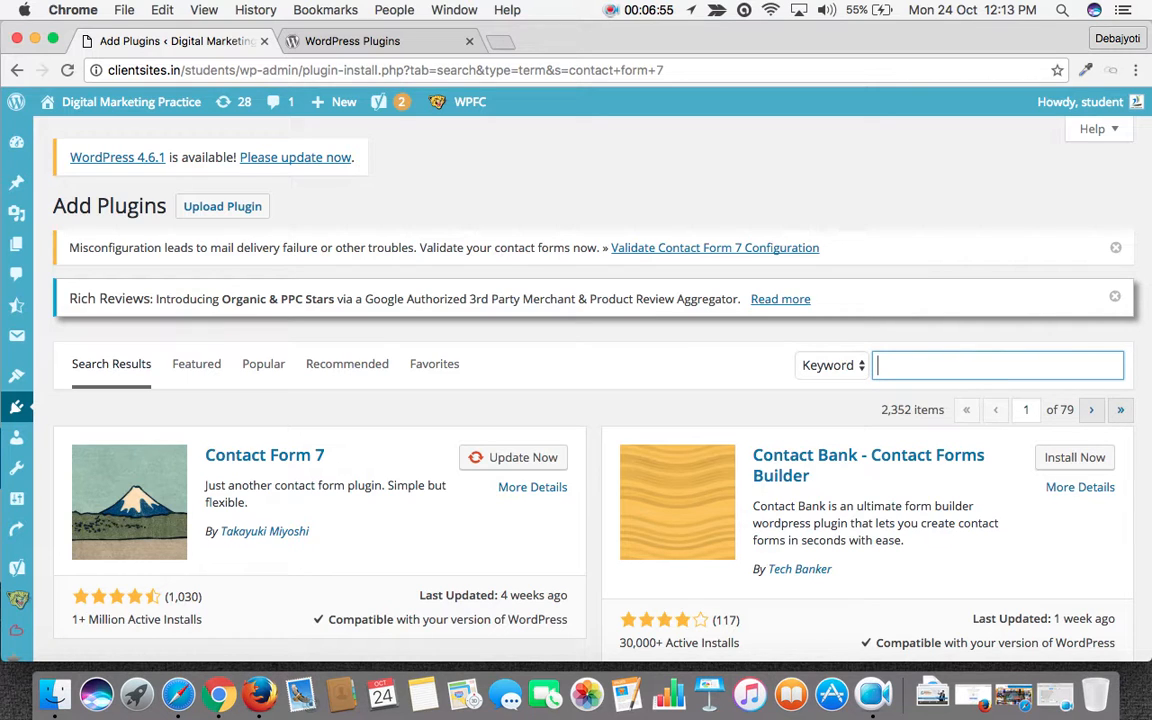
pyautogui.write('share')
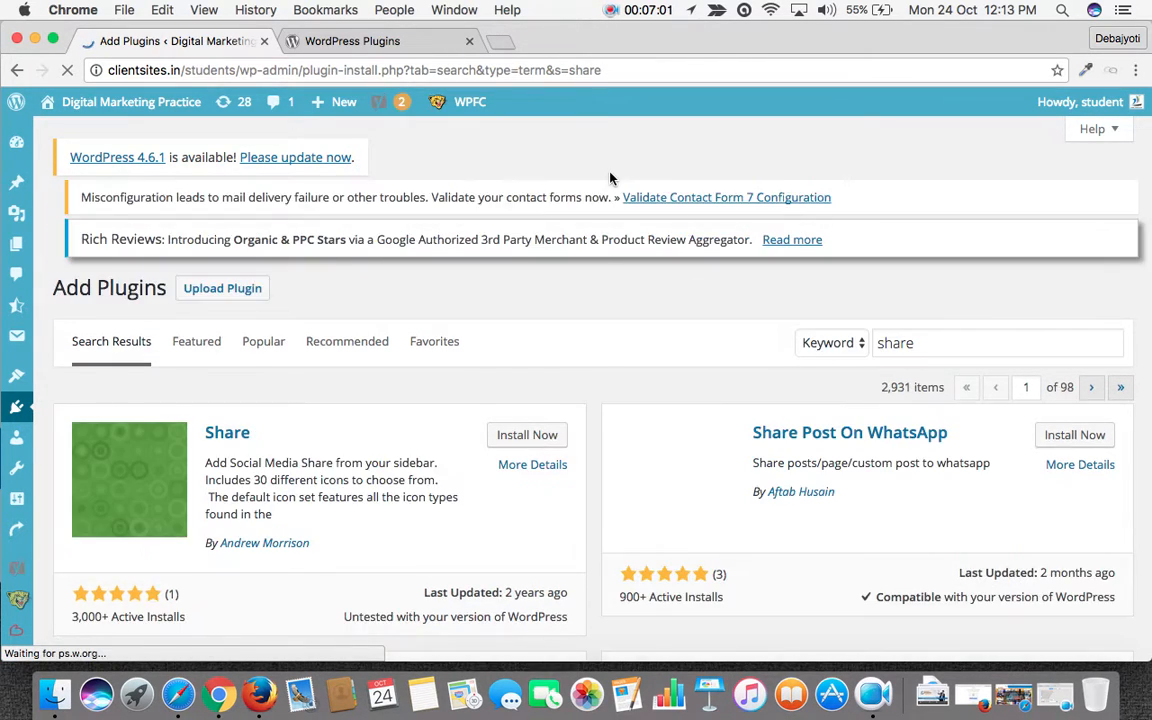
# Install the social media plugin named Share from the search results and activate it.
pyautogui.scroll(-2, 434, 482)
pyautogui.scroll(-2, 434, 482)
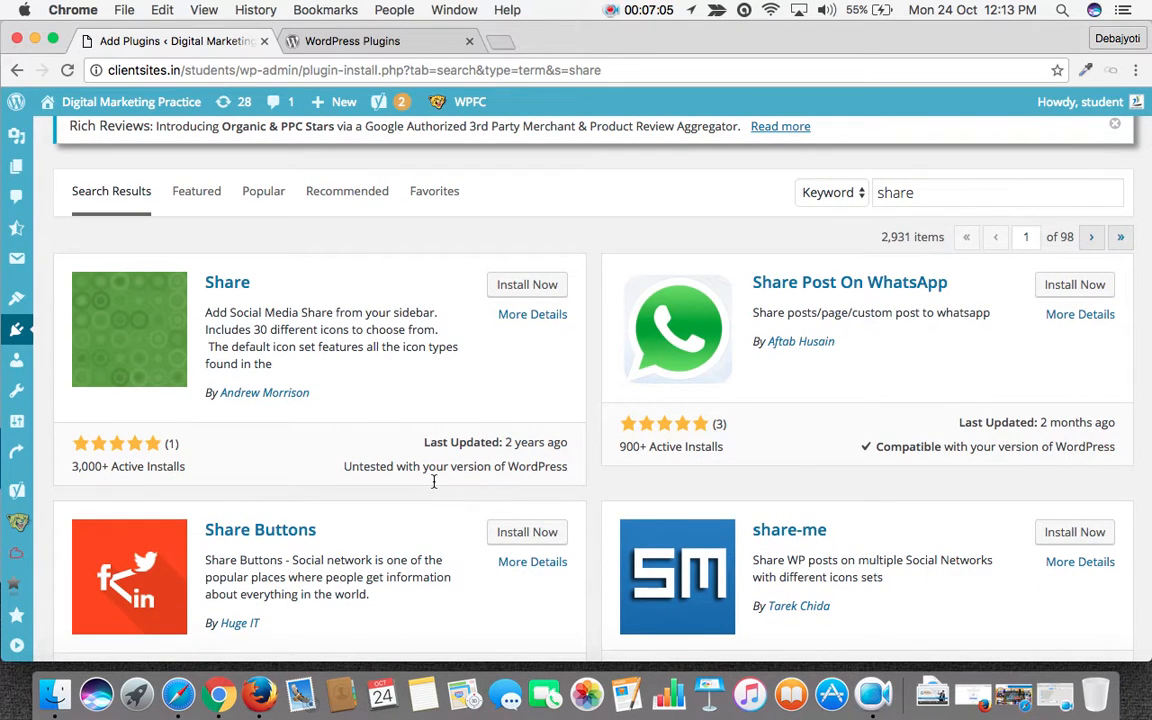
pyautogui.scroll(1, 434, 482)
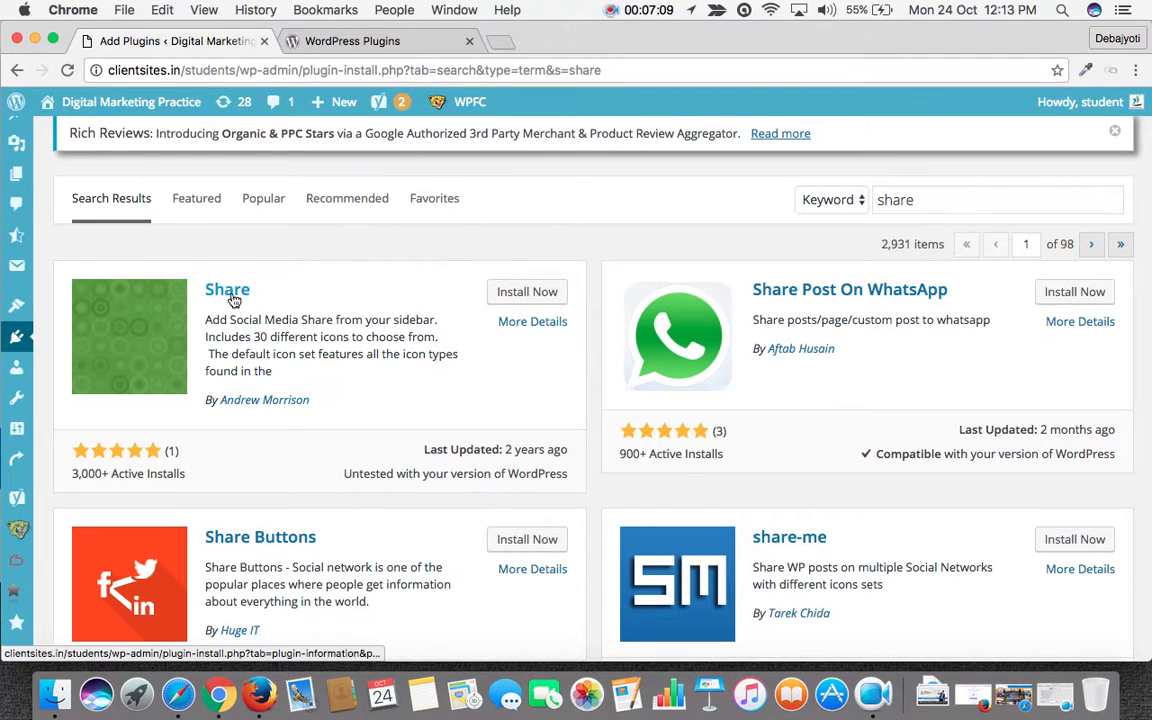
pyautogui.scroll(-3, 270, 323)
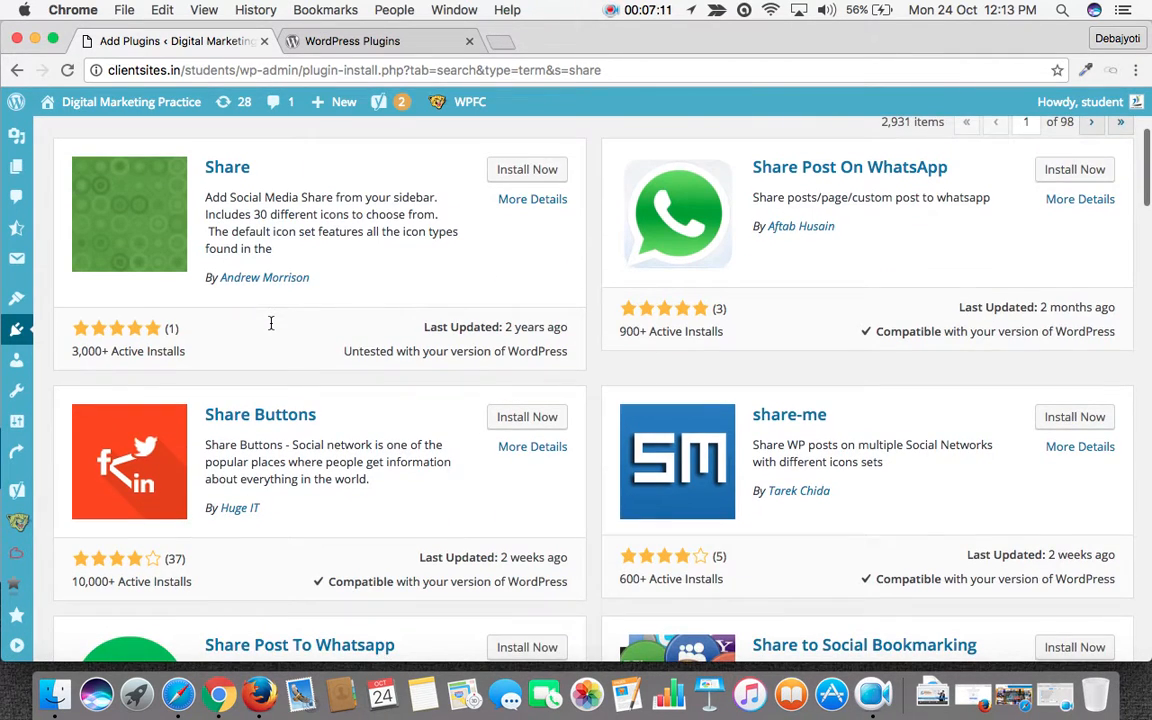
pyautogui.scroll(1, 270, 323)
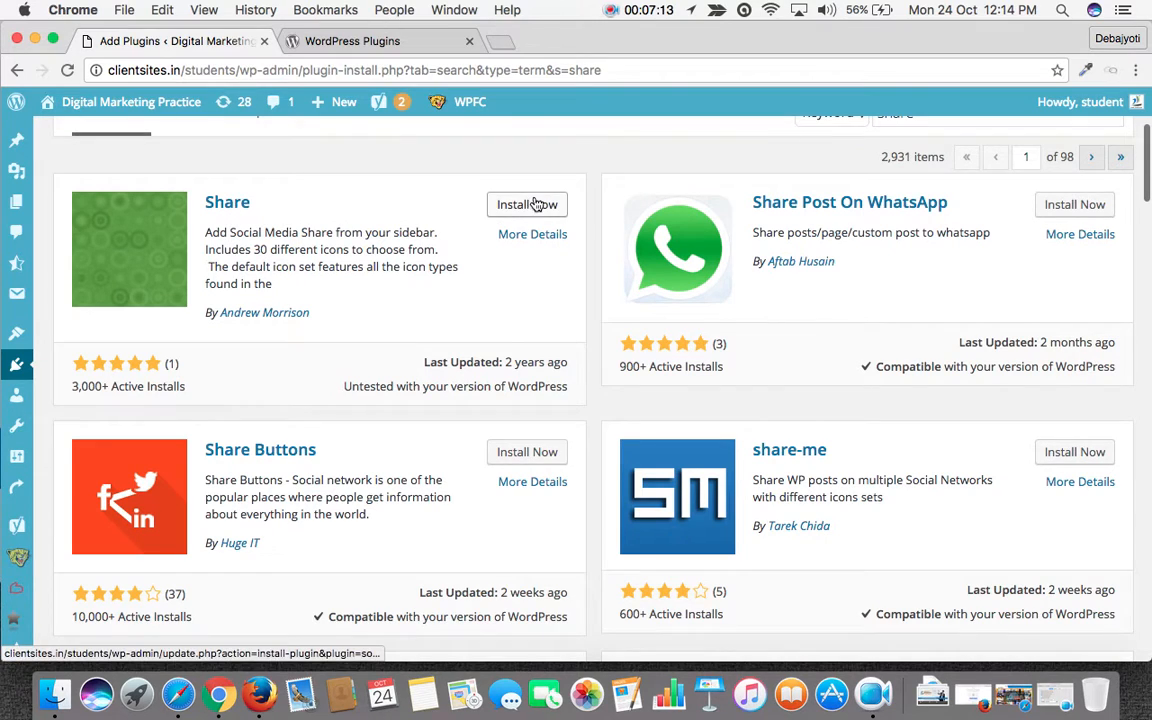
pyautogui.click(537, 204)
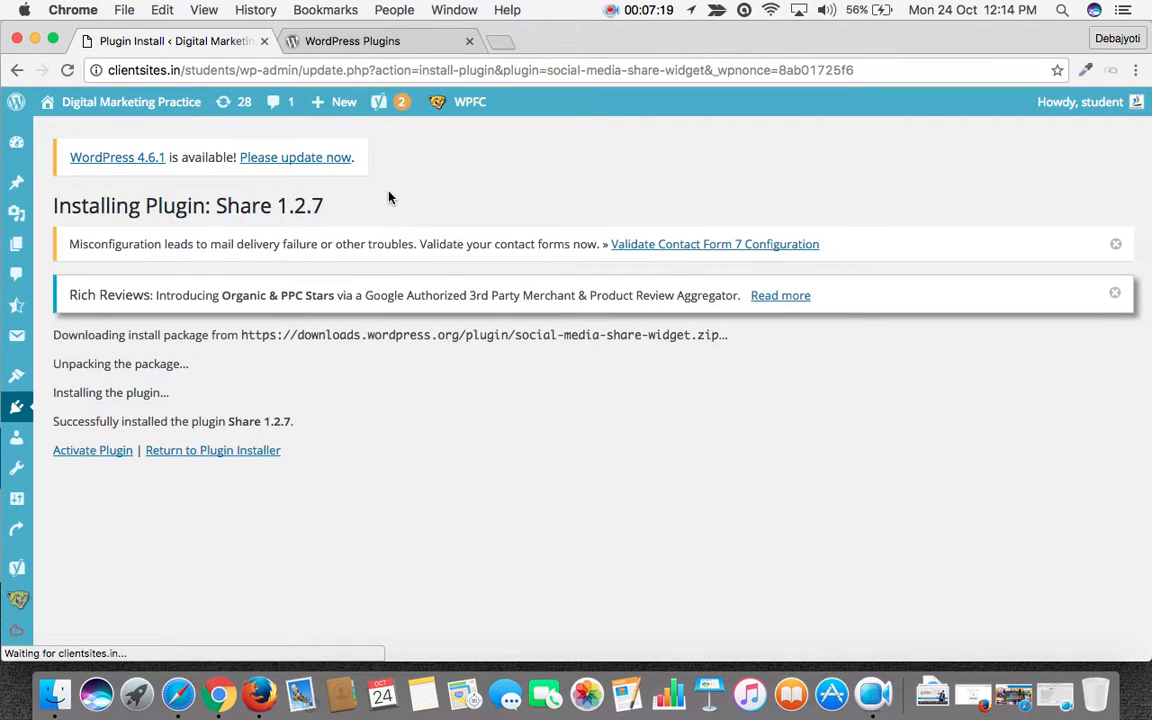
pyautogui.click(56, 424)
pyautogui.click(213, 427)
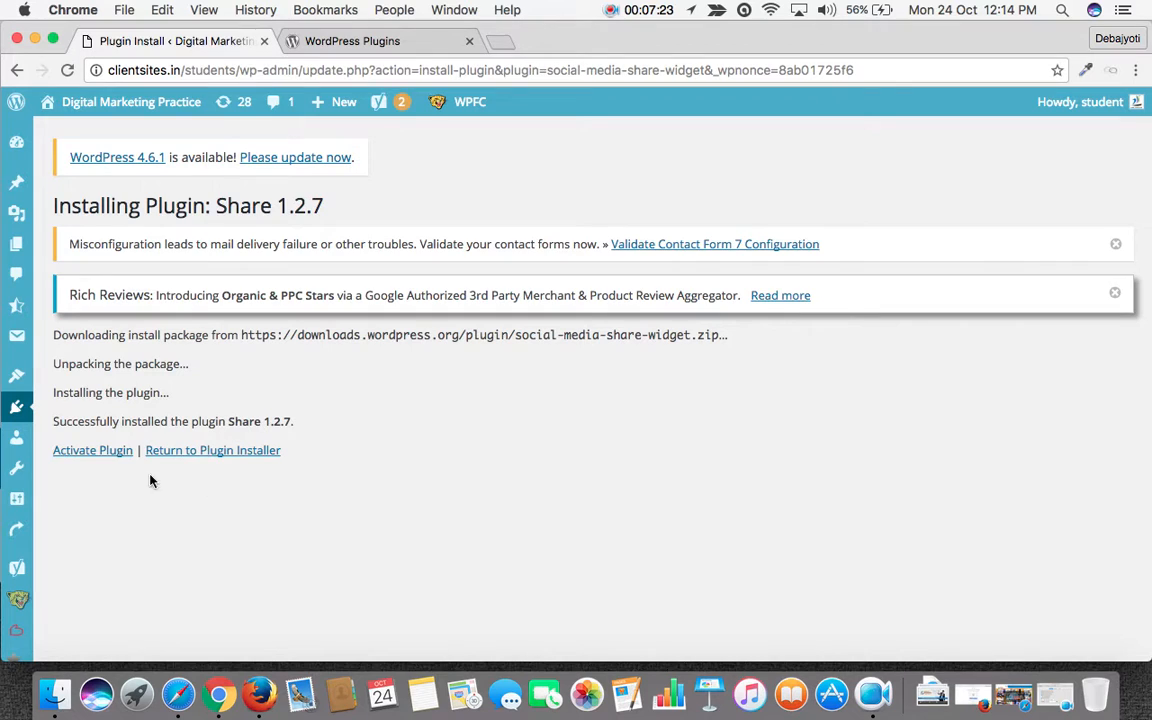
pyautogui.click(91, 451)
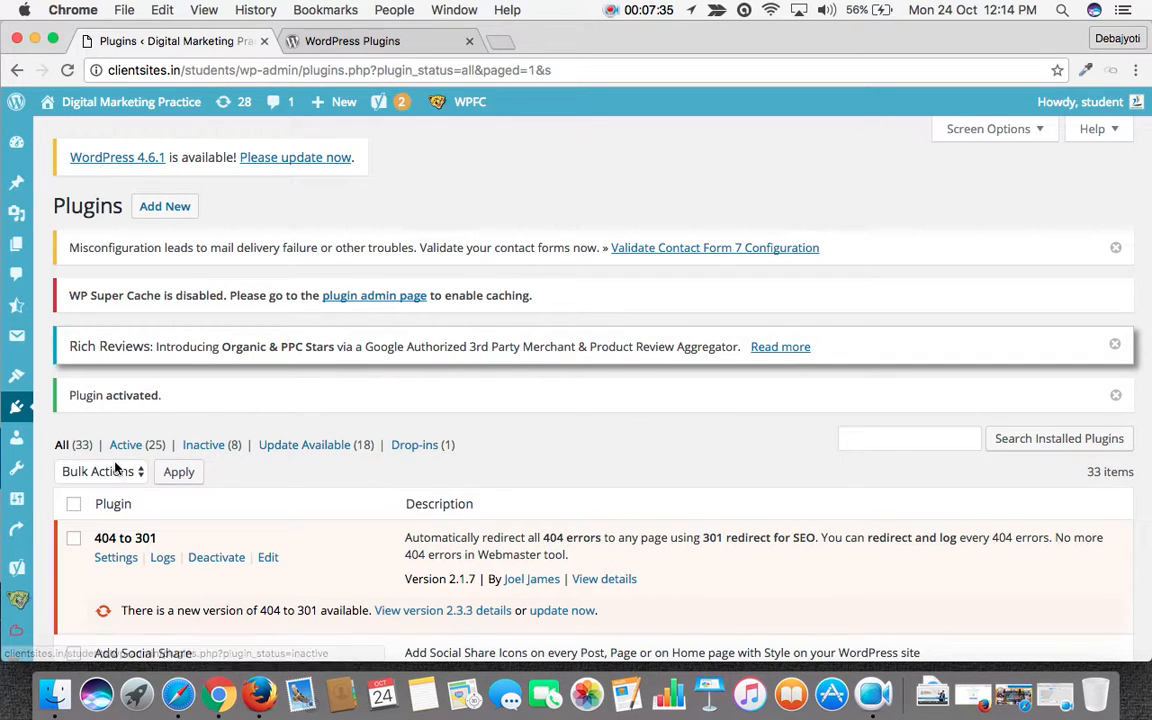
pyautogui.moveTo(16, 480)
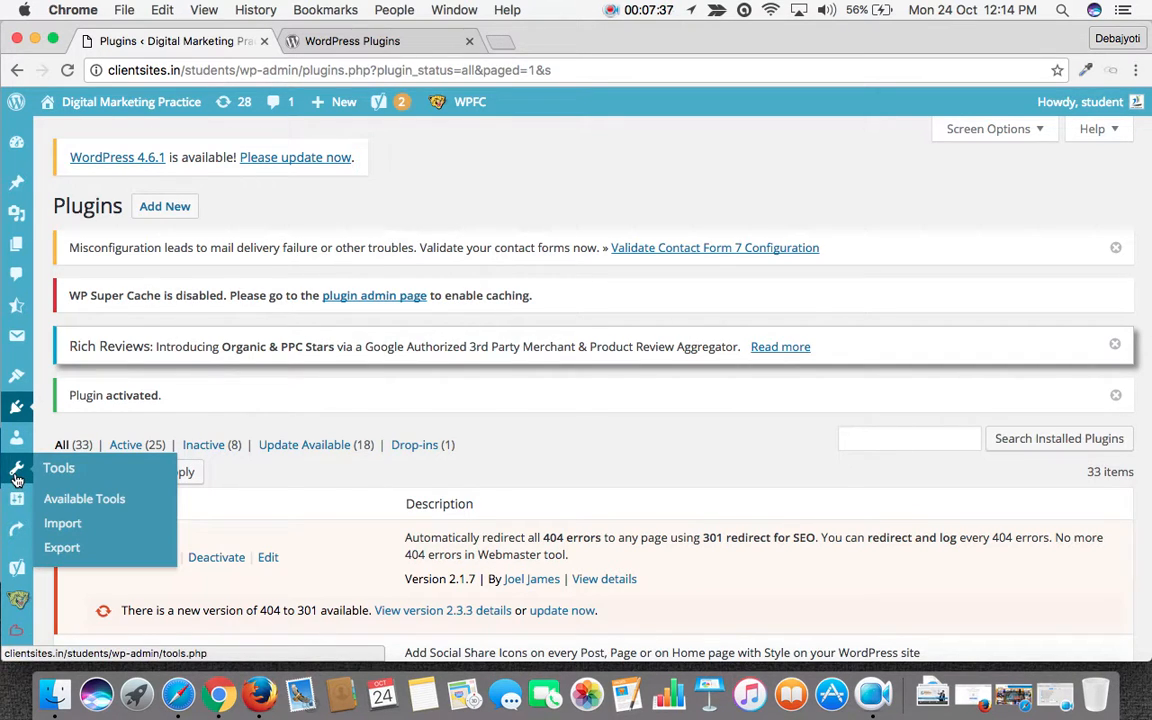
# Open the WP Fastest Cache options page from the admin menu and look over its cache settings.
pyautogui.moveTo(16, 508)
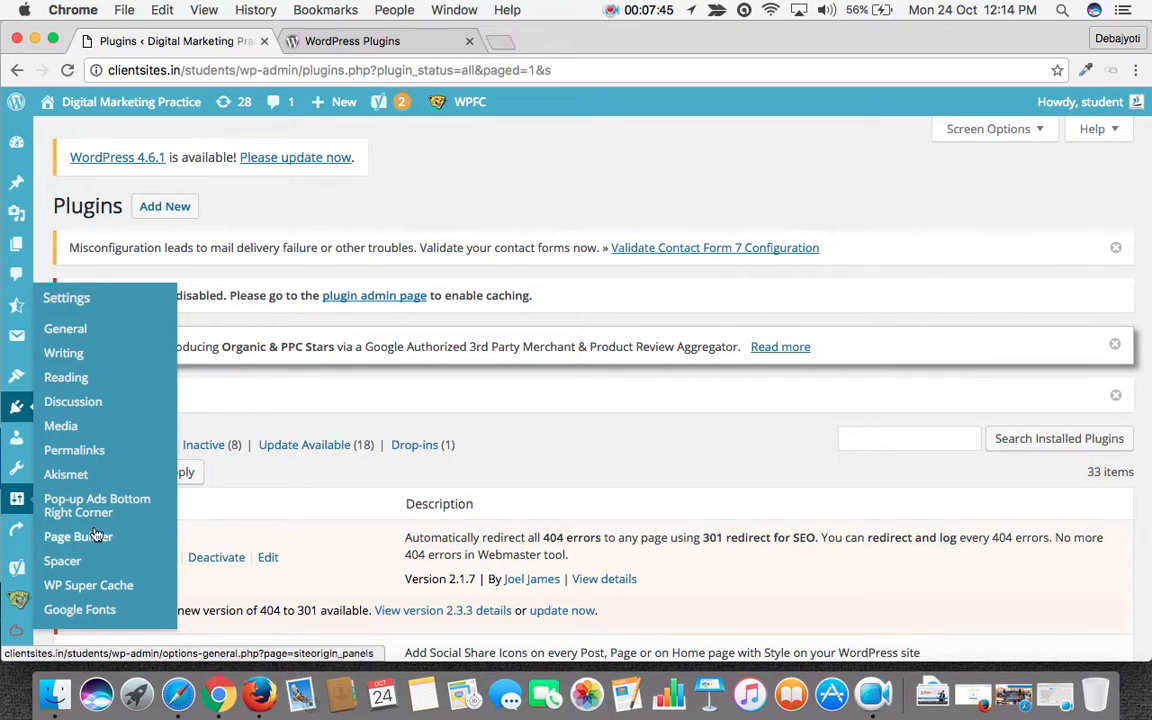
pyautogui.moveTo(16, 534)
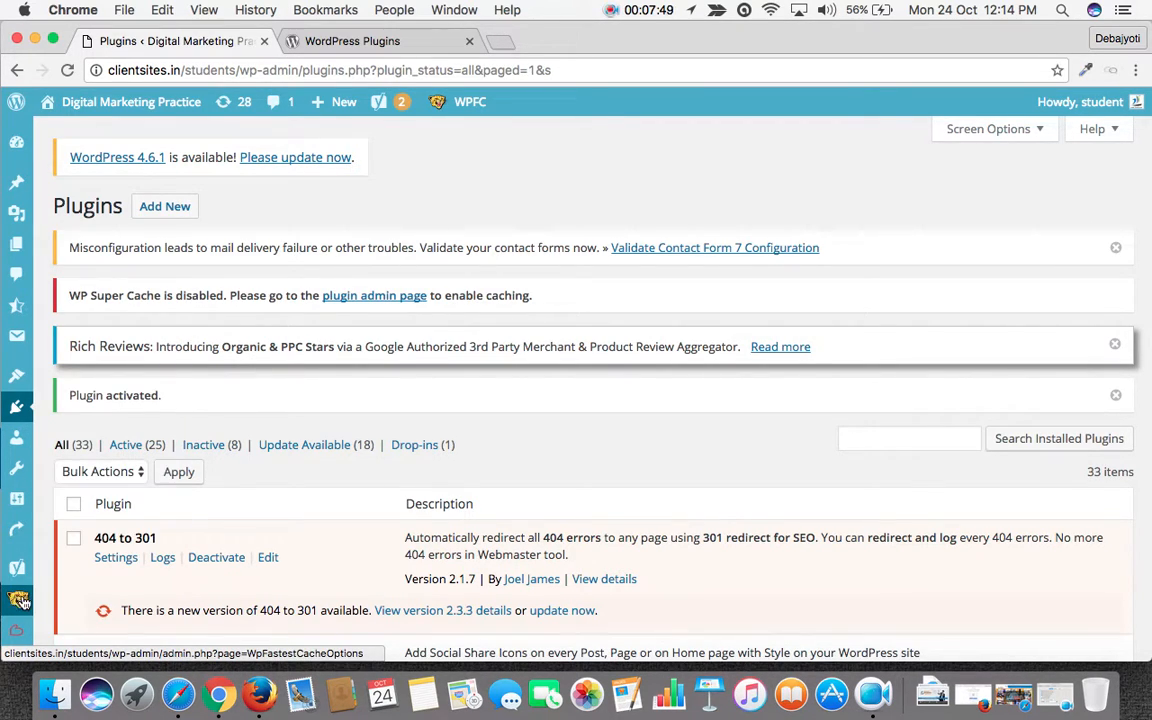
pyautogui.scroll(-4, 18, 600)
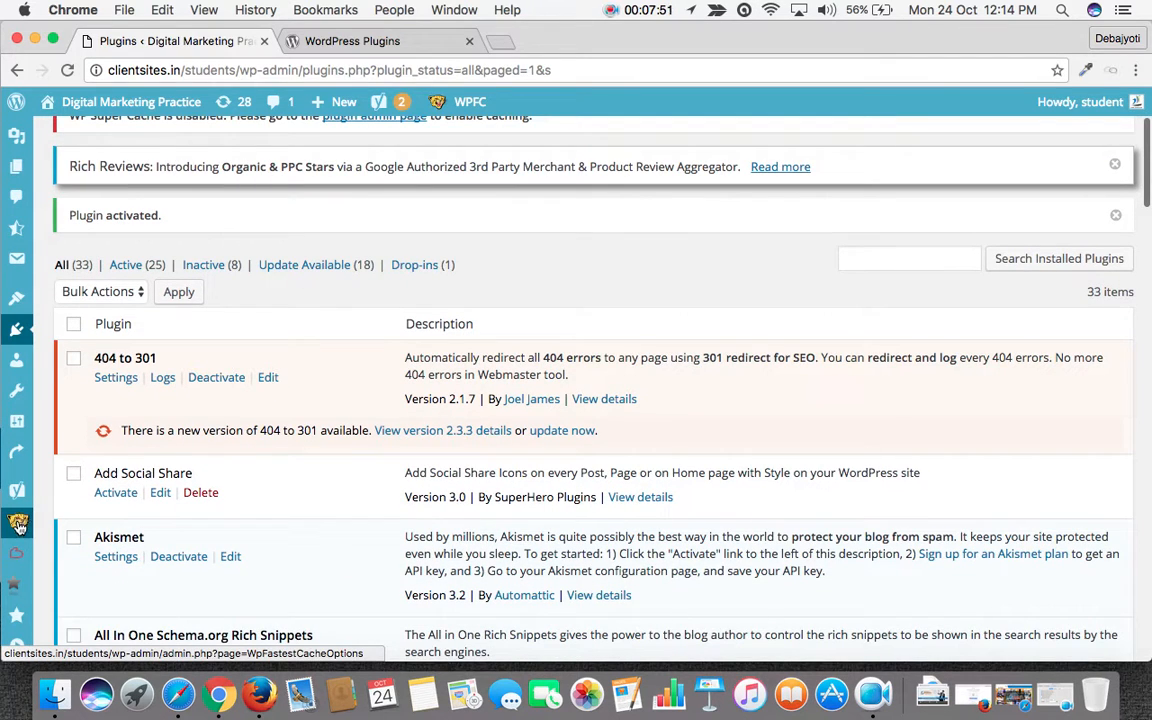
pyautogui.click(18, 527)
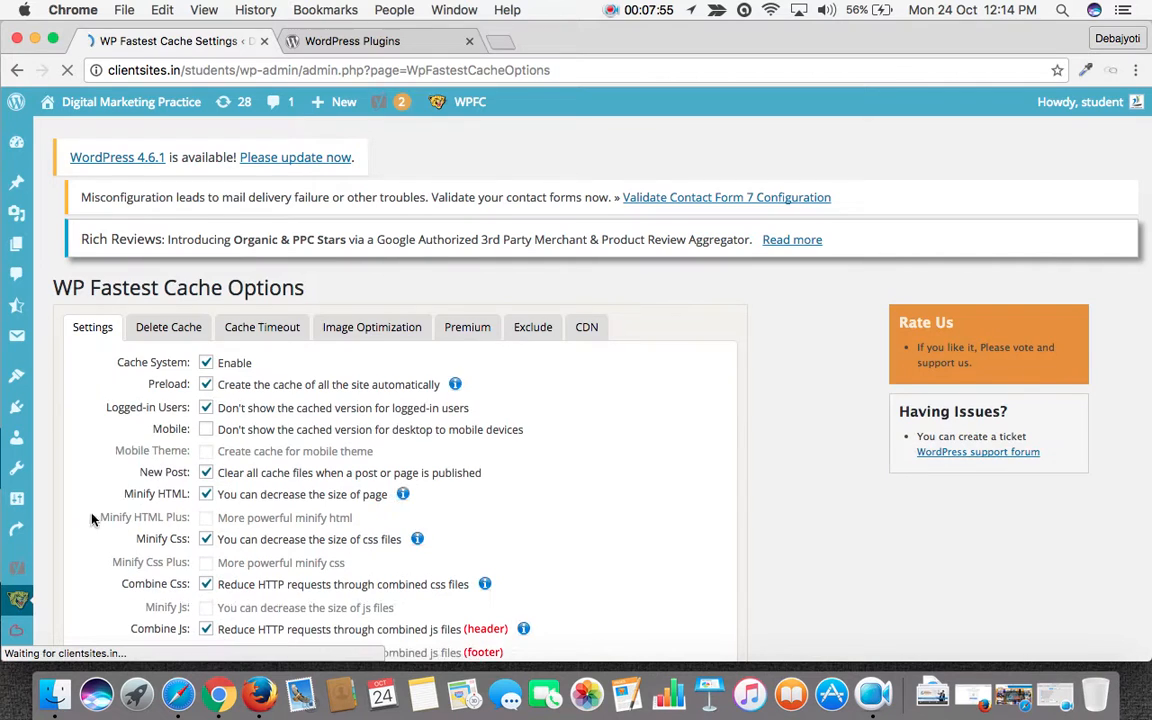
pyautogui.scroll(-4, 20, 566)
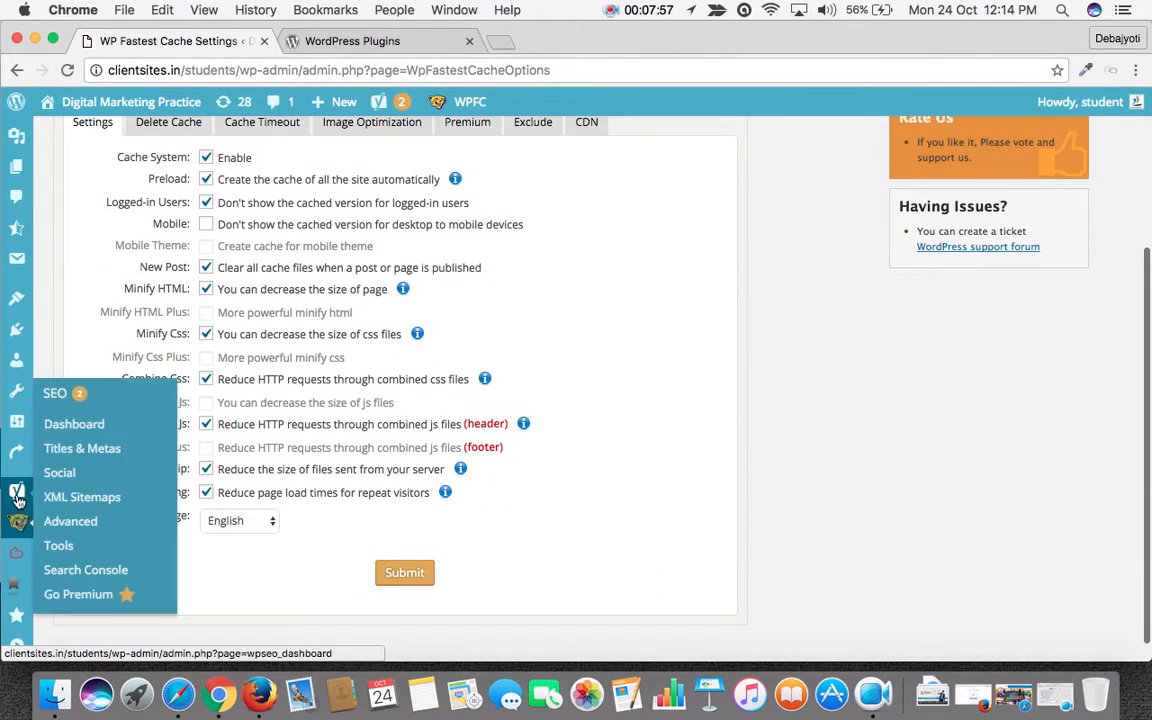
# Expand the collapsed admin menu so that its entries show their names.
pyautogui.moveTo(16, 605)
pyautogui.scroll(-1, 16, 595)
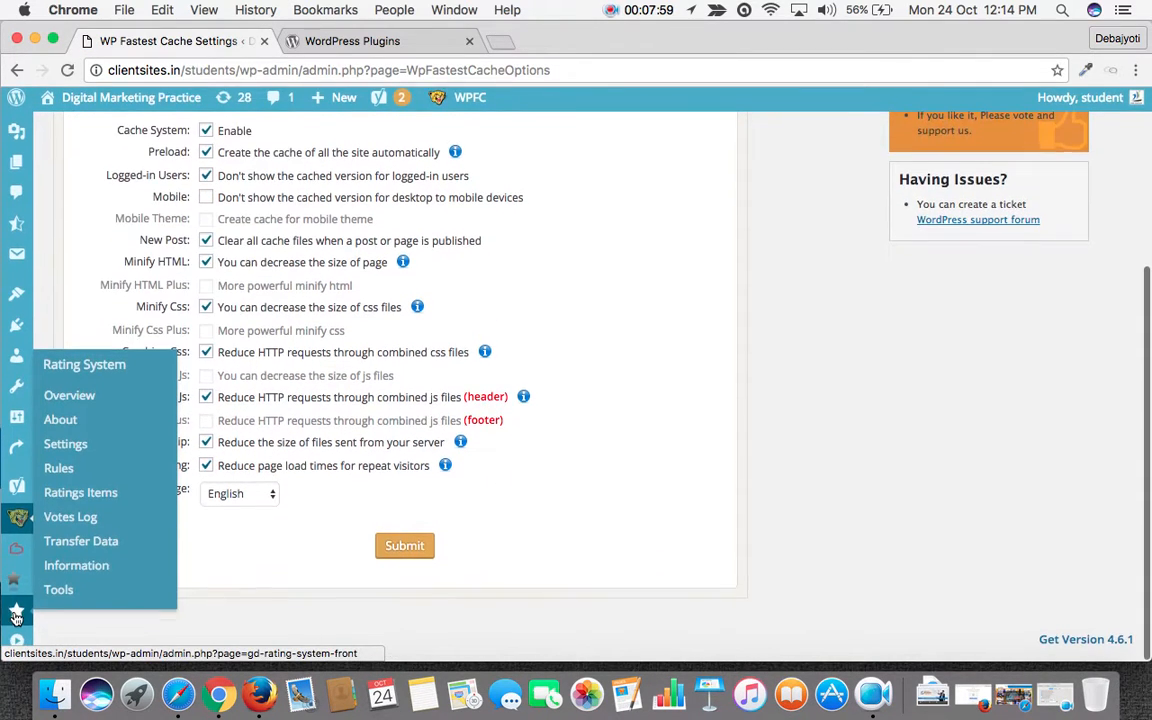
pyautogui.moveTo(19, 557)
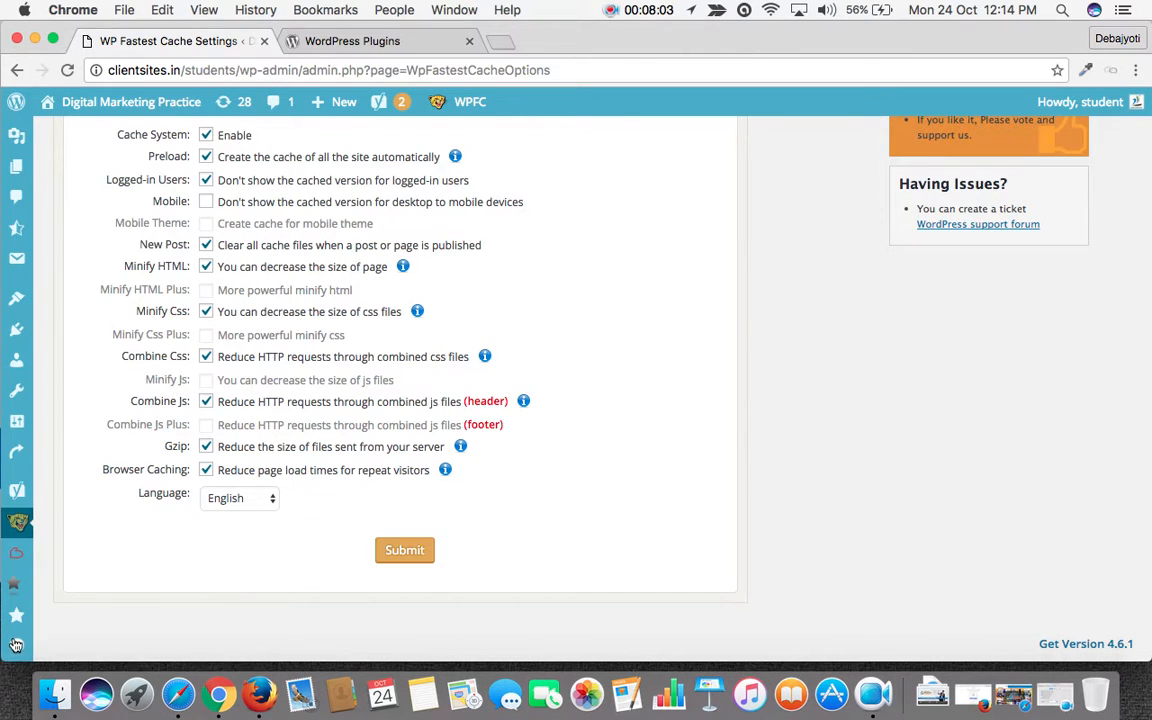
pyautogui.click(17, 645)
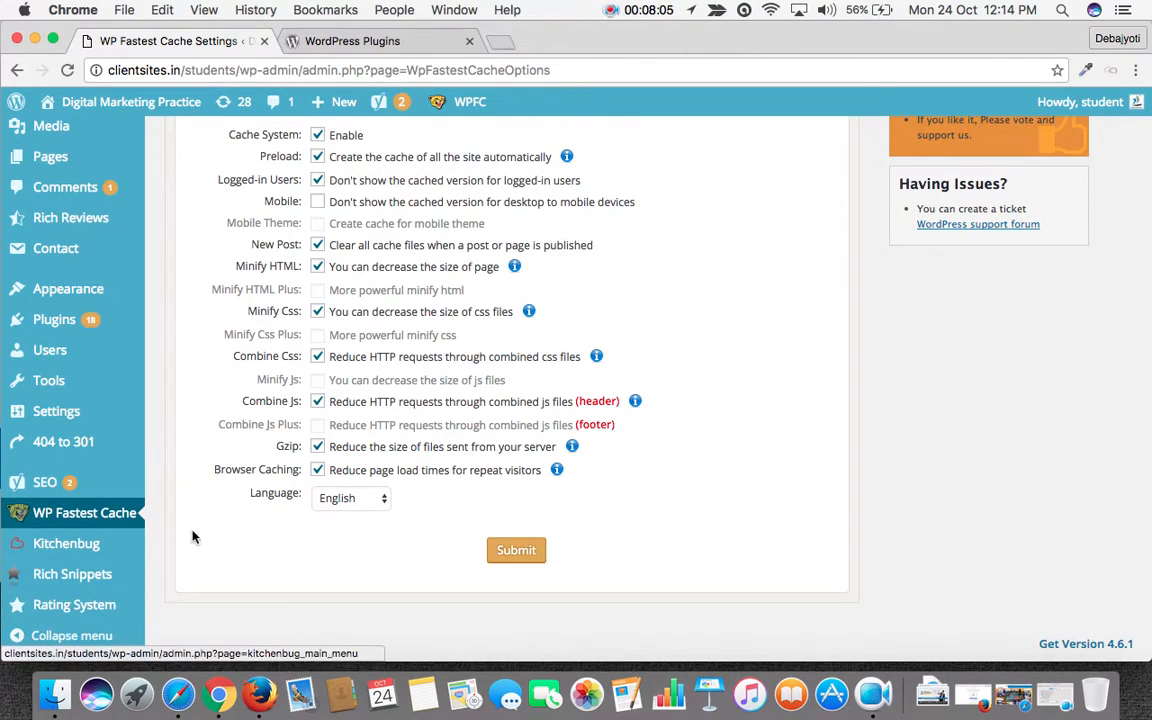
# Look through the expanded admin menu's entries and submenus, from Contact and Appearance to SEO and Kitchenbug.
pyautogui.scroll(5, 240, 593)
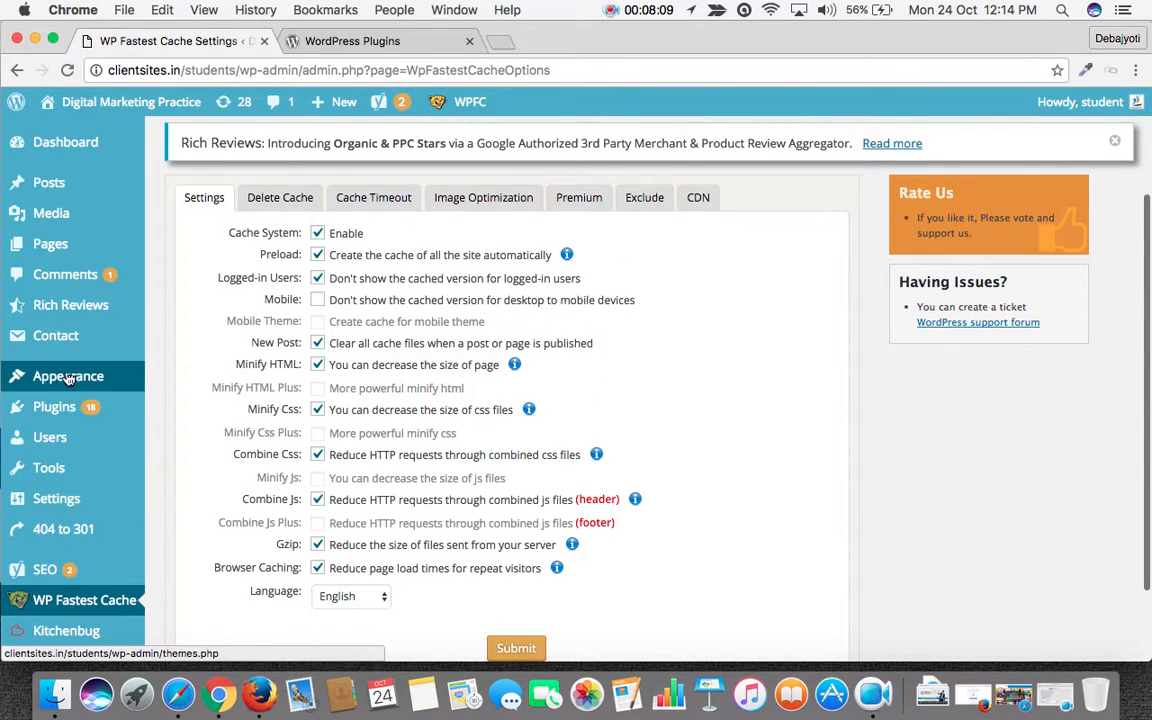
pyautogui.moveTo(82, 334)
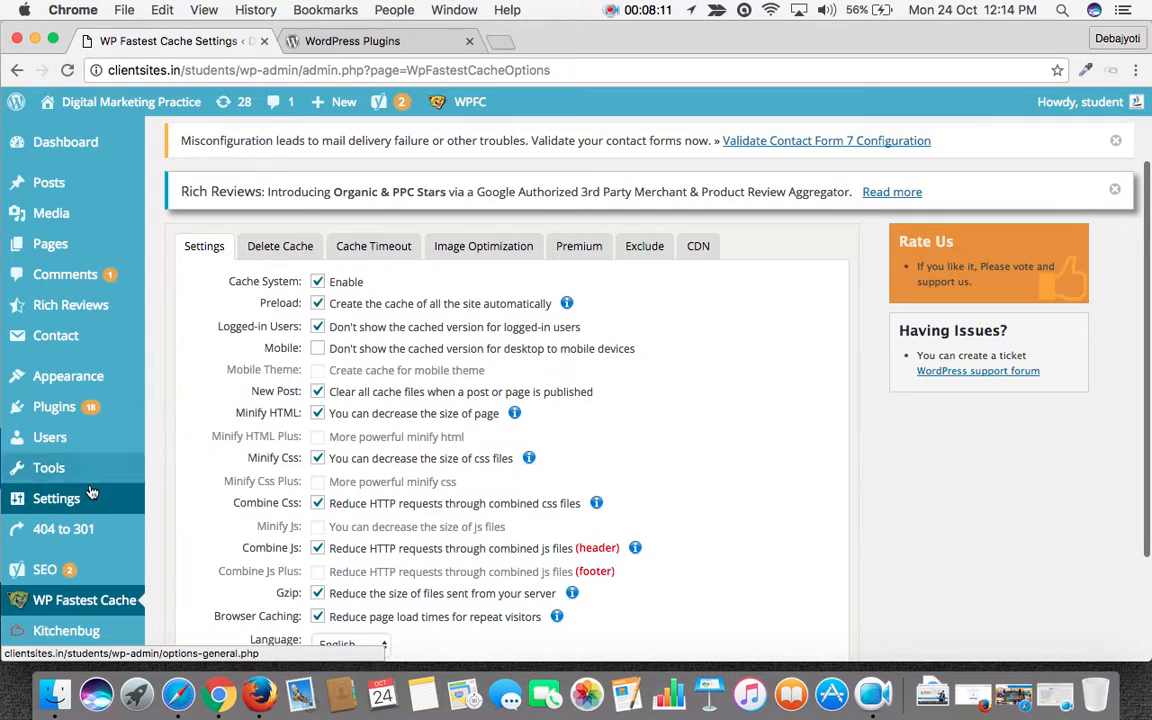
pyautogui.moveTo(68, 470)
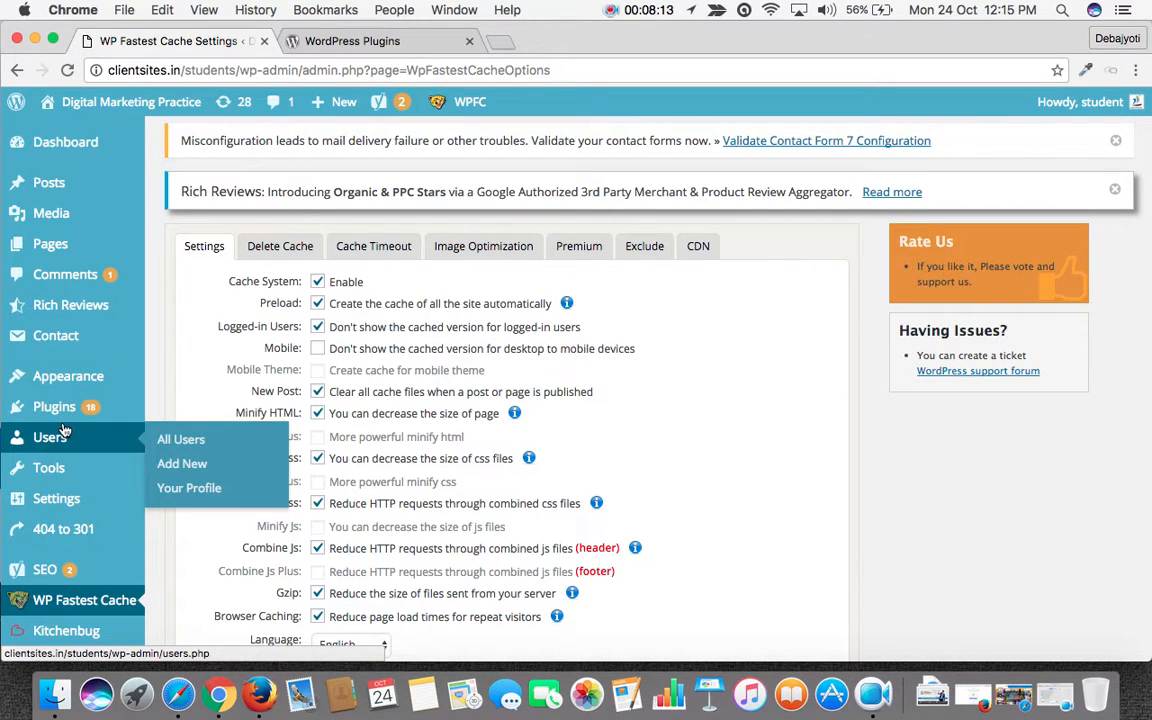
pyautogui.moveTo(64, 402)
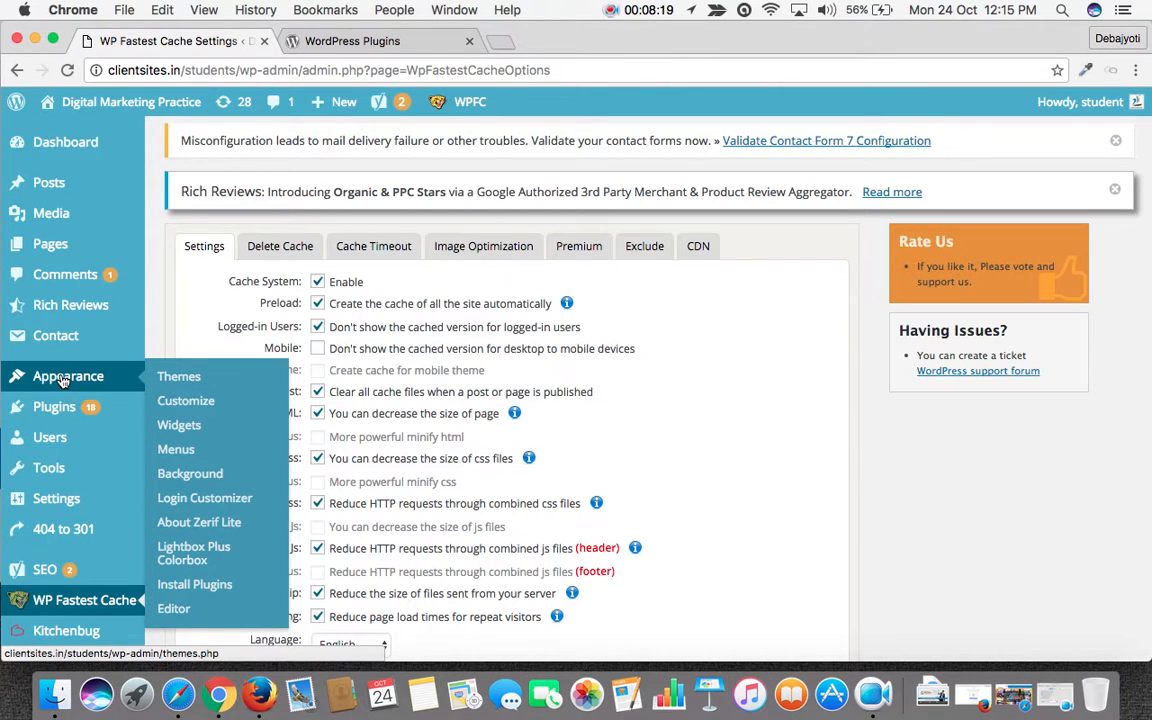
pyautogui.moveTo(46, 232)
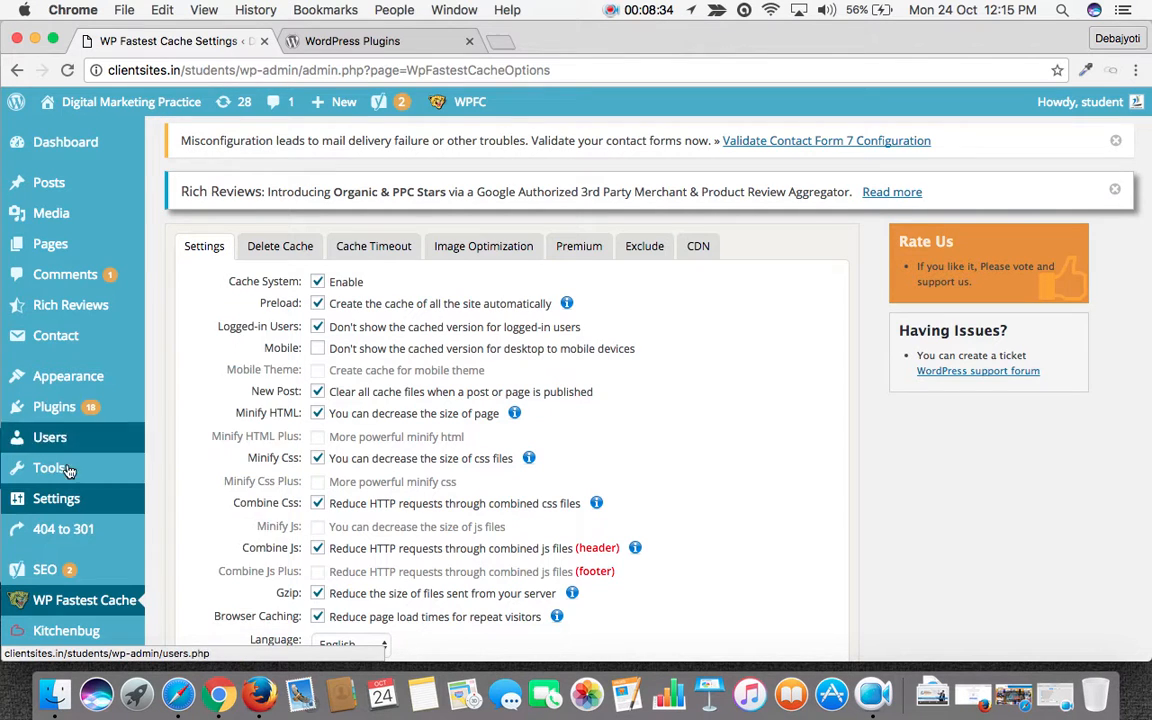
pyautogui.moveTo(91, 569)
pyautogui.moveTo(65, 632)
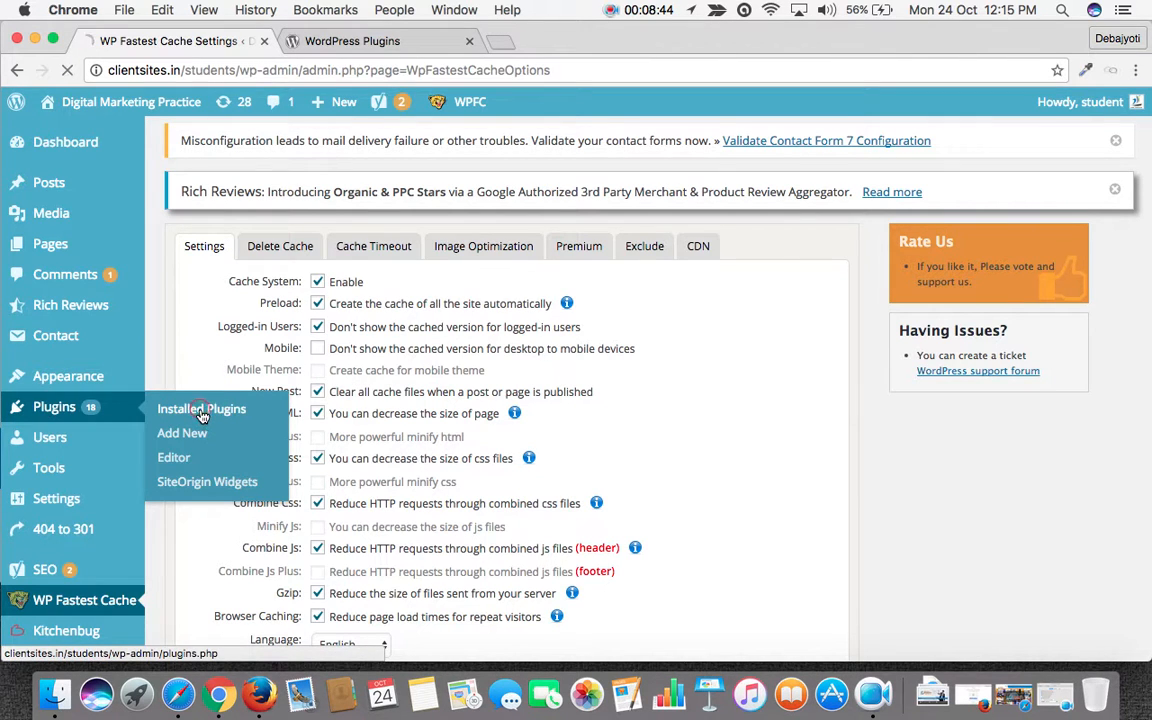
# Open the list of installed plugins and look through it as far as the Social Media Share Widget.
pyautogui.click(201, 416)
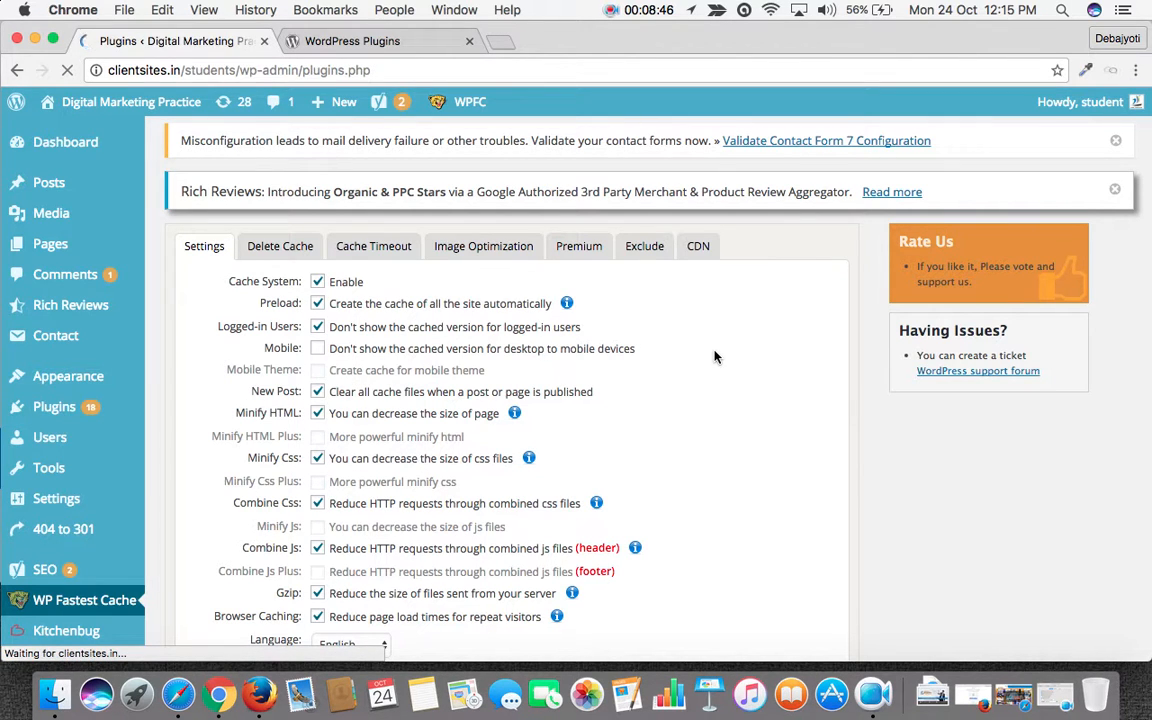
pyautogui.scroll(-5, 540, 459)
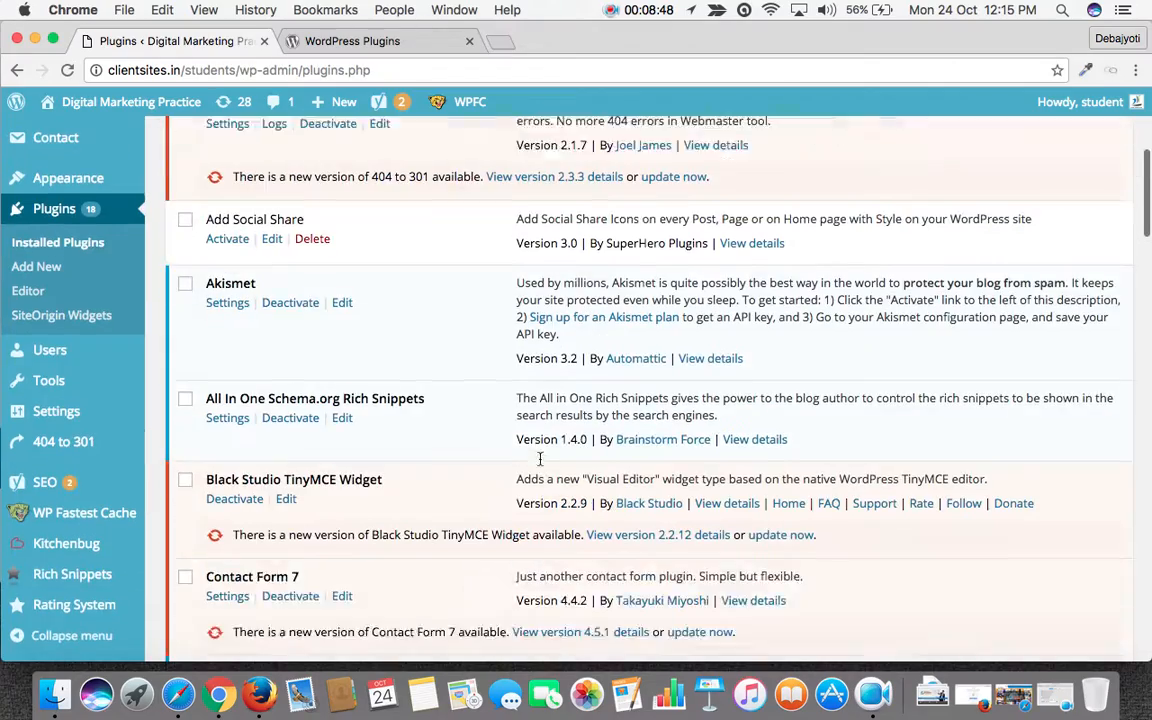
pyautogui.scroll(1, 540, 459)
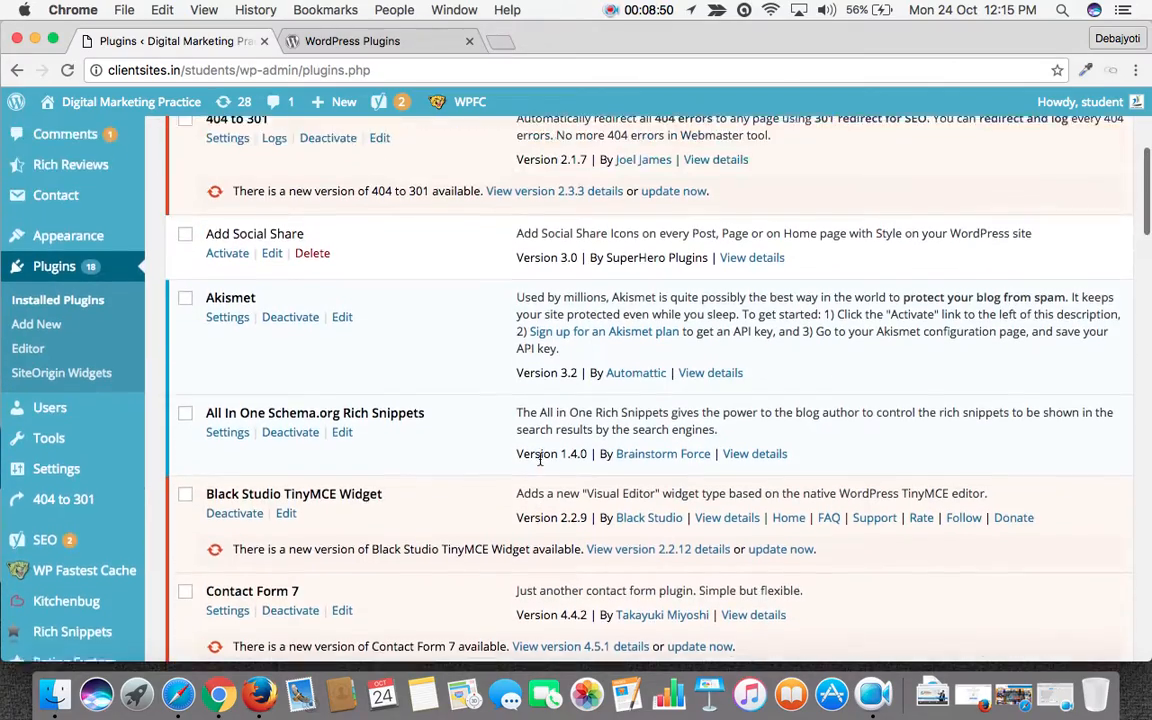
pyautogui.scroll(-8, 540, 459)
pyautogui.scroll(-6, 540, 459)
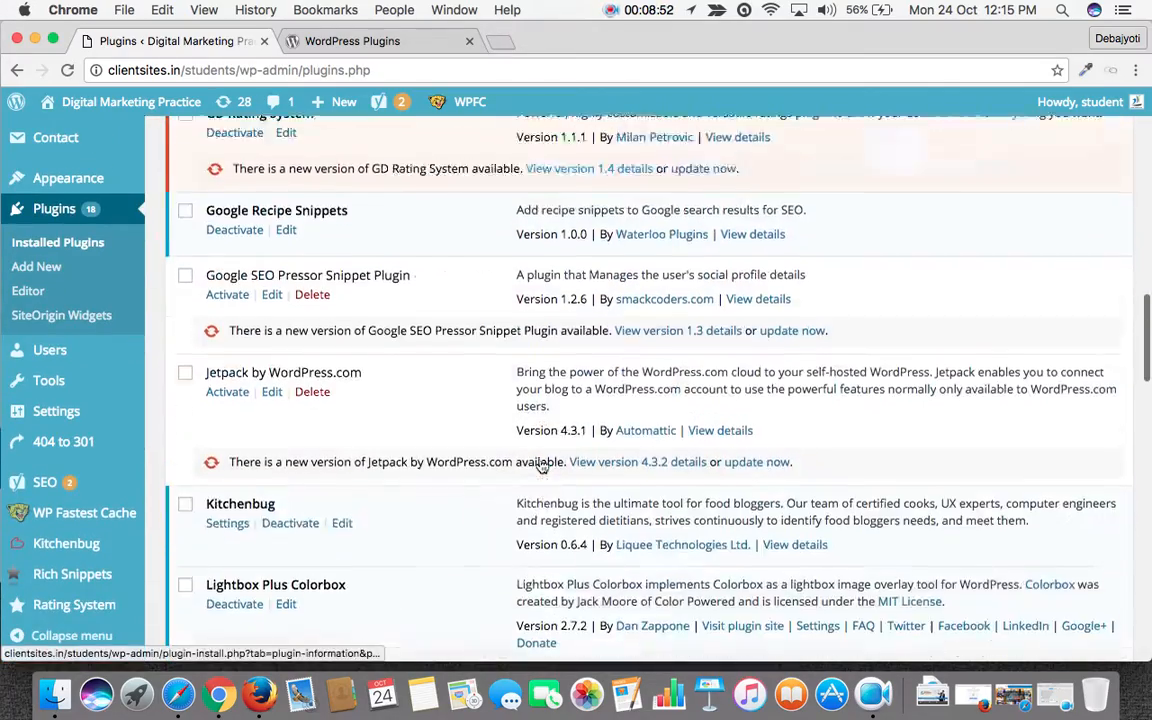
pyautogui.scroll(-7, 540, 463)
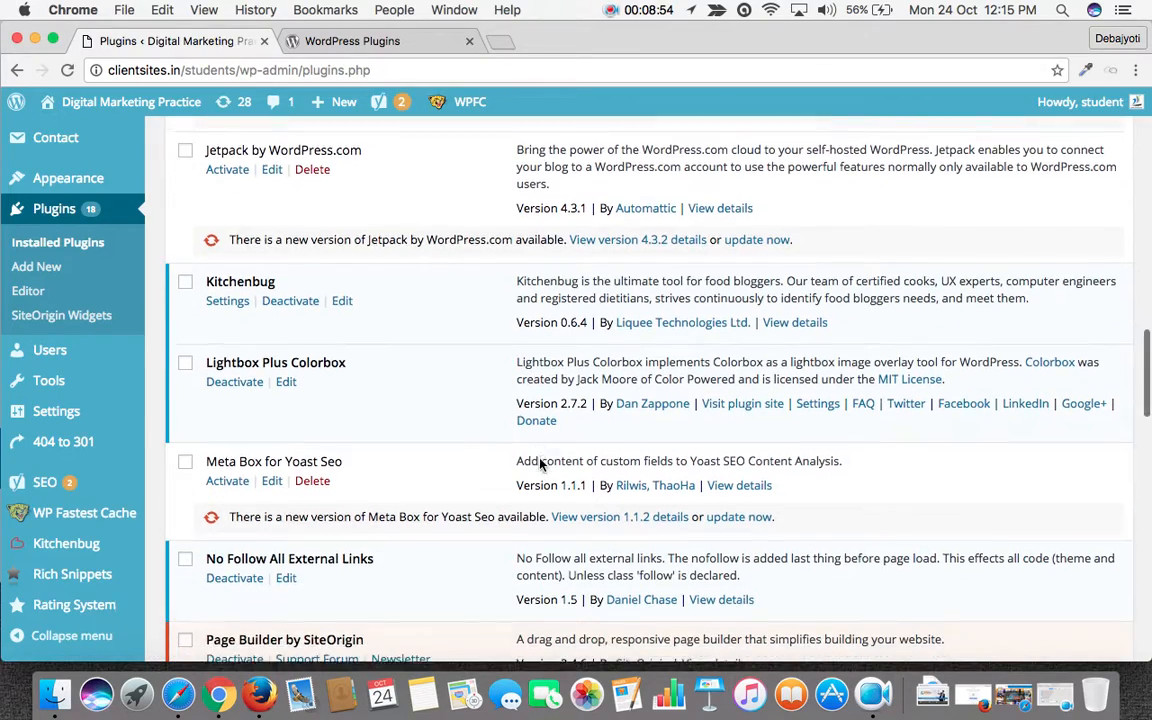
pyautogui.scroll(-4, 540, 463)
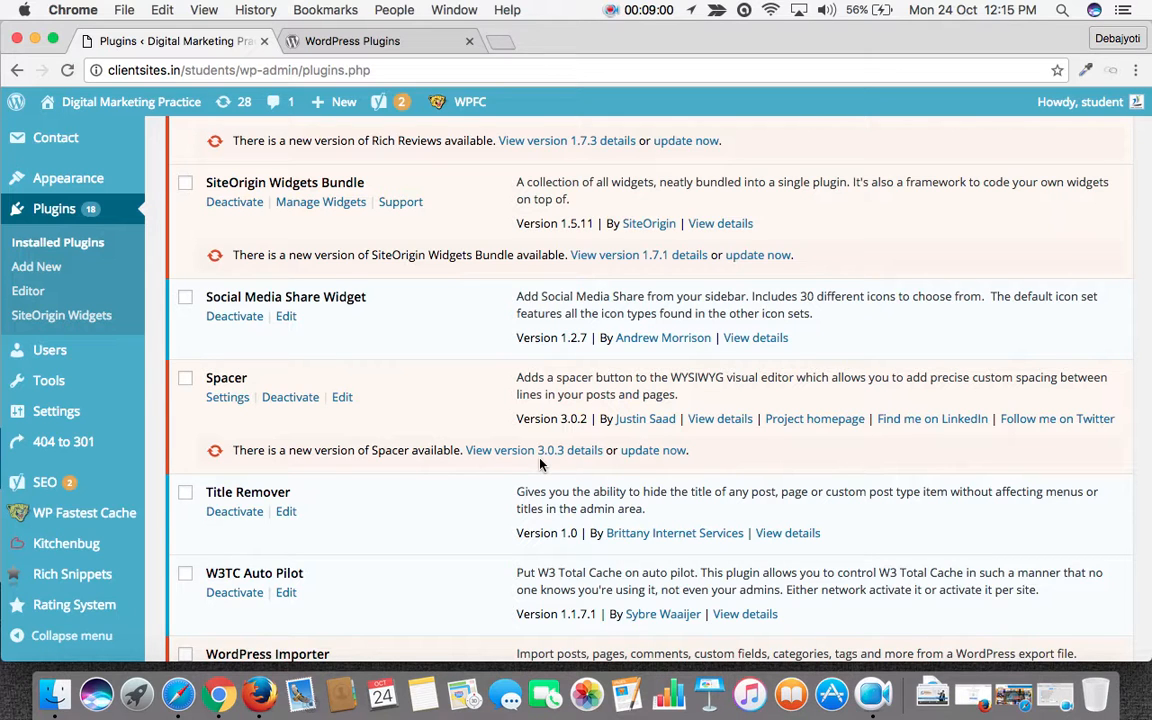
pyautogui.scroll(1, 540, 463)
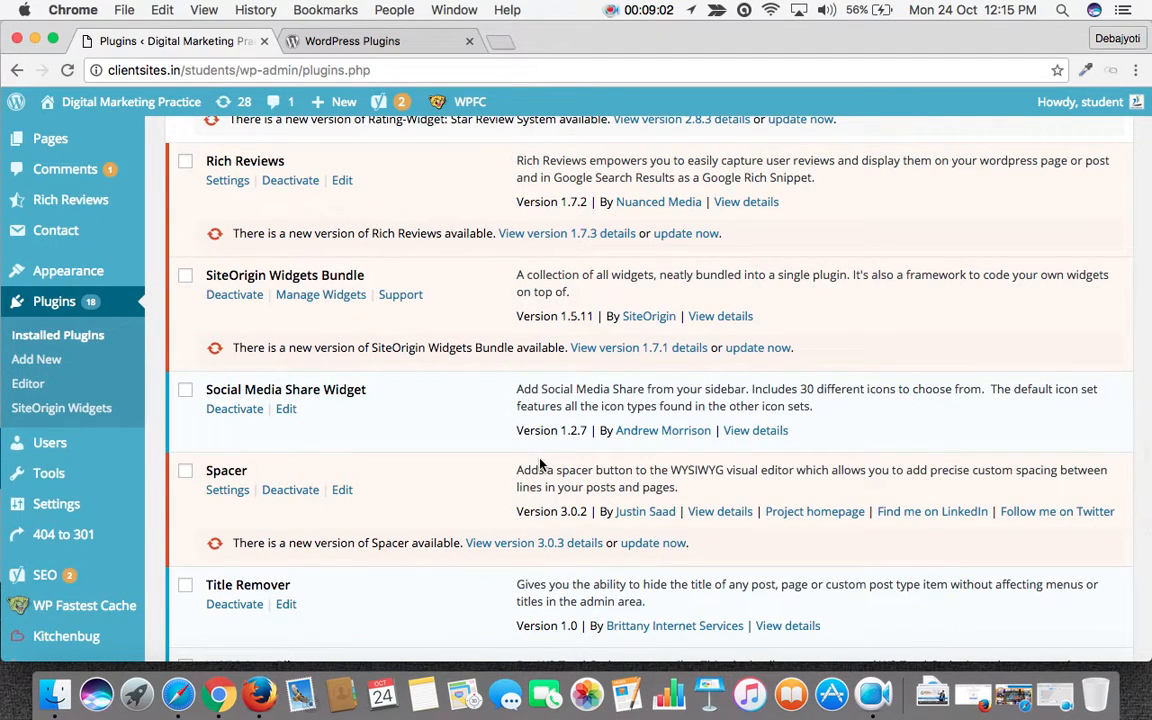
# Open the Widgets page of the Appearance section in a new browser tab.
pyautogui.scroll(-1, 540, 463)
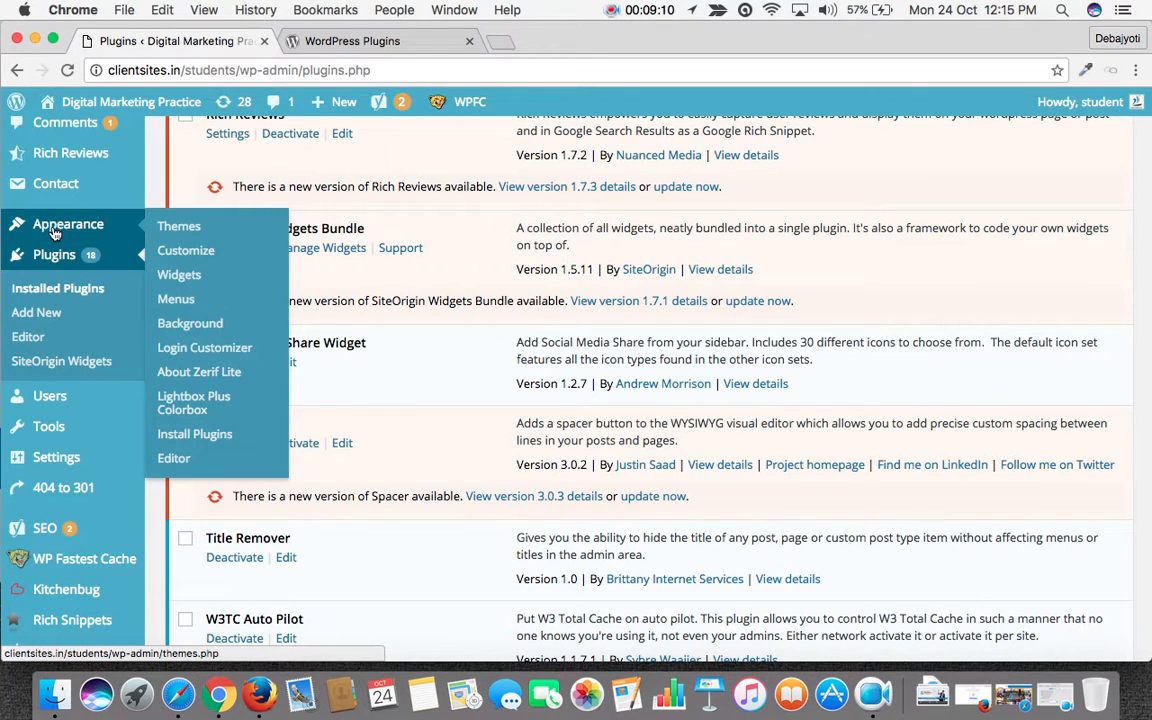
pyautogui.rightClick(186, 277)
pyautogui.click(230, 283)
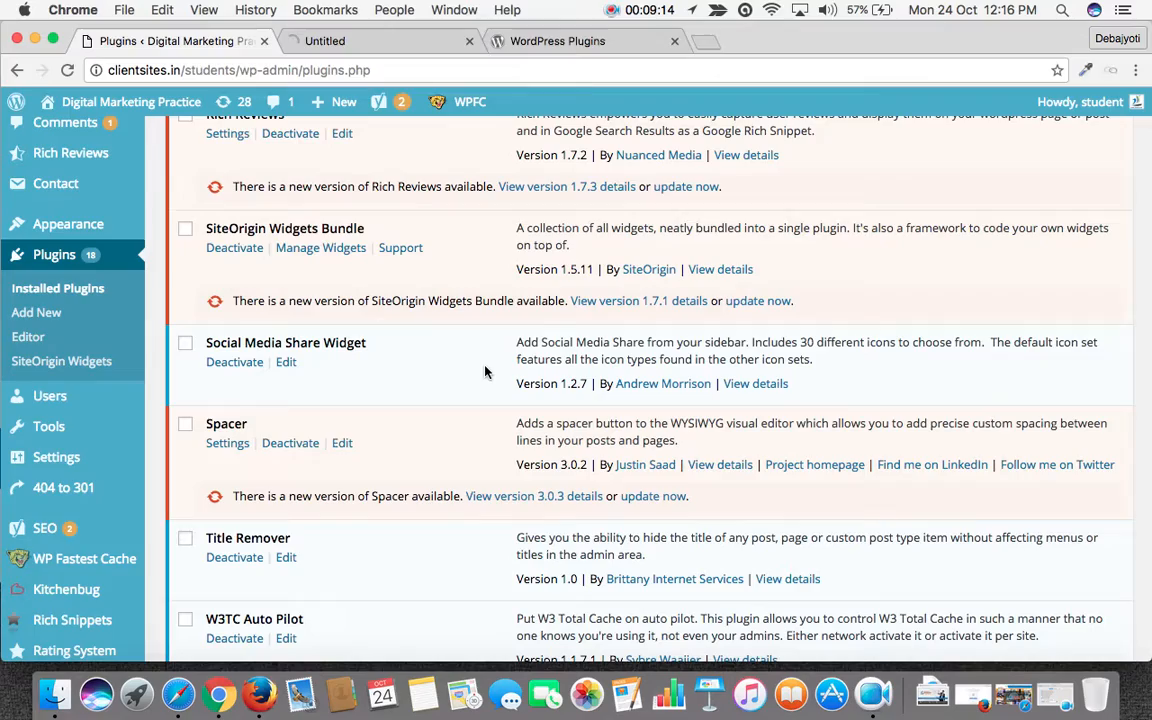
# Review the installed plugins list, comparing the active and inactive plugins and the actions offered for each.
pyautogui.scroll(5, 485, 372)
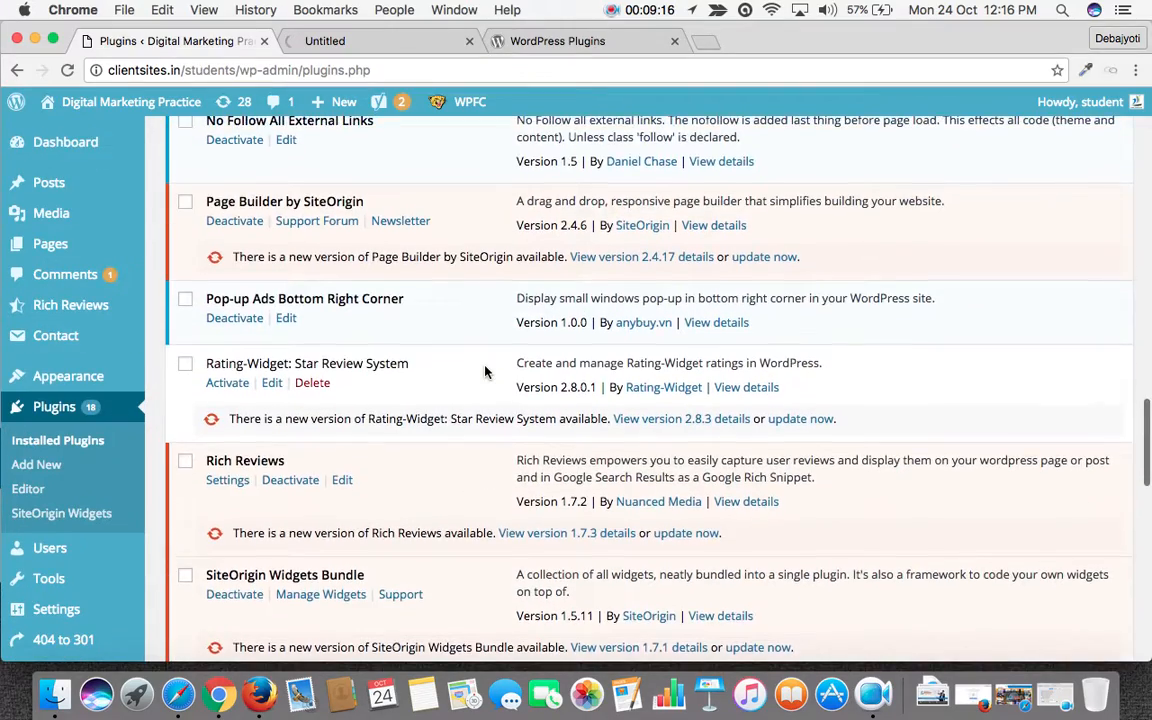
pyautogui.scroll(6, 485, 372)
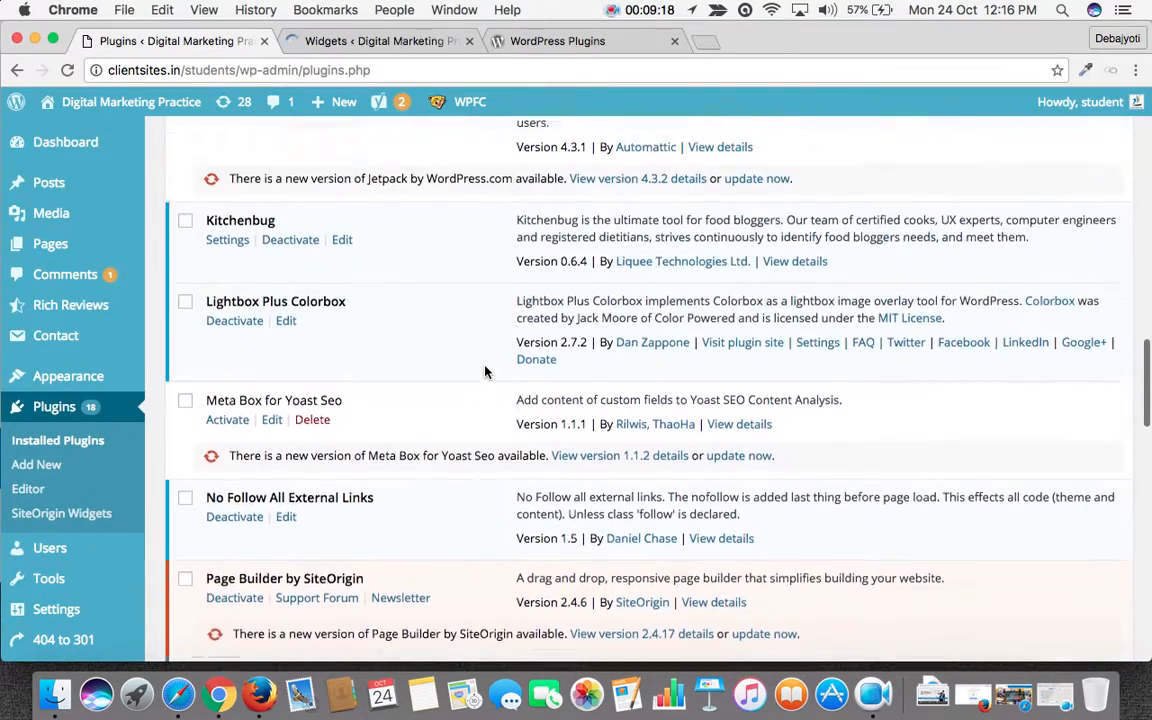
pyautogui.scroll(4, 485, 372)
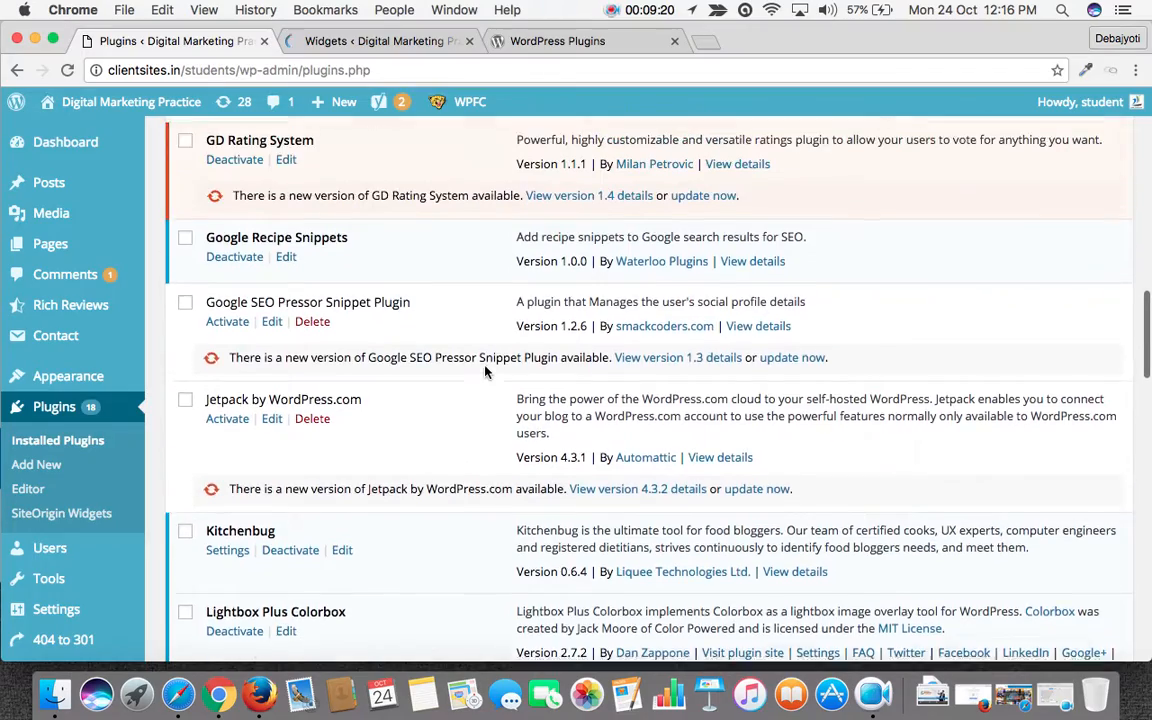
pyautogui.scroll(3, 485, 372)
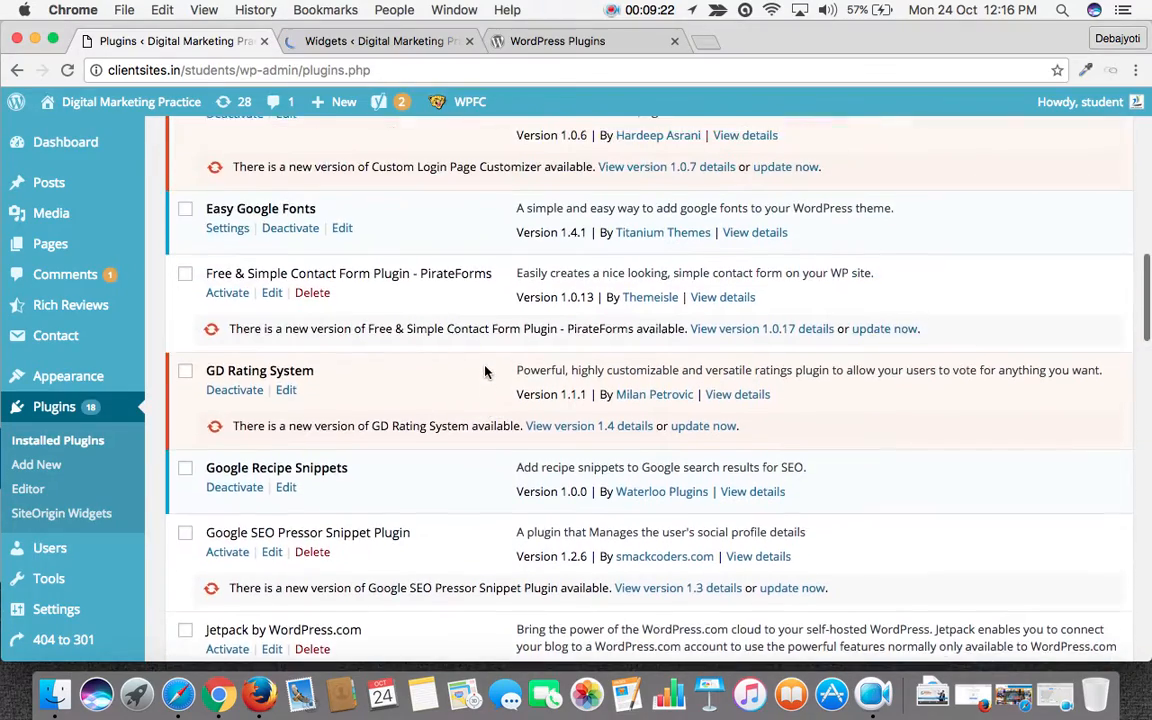
pyautogui.scroll(2, 485, 372)
pyautogui.scroll(7, 485, 372)
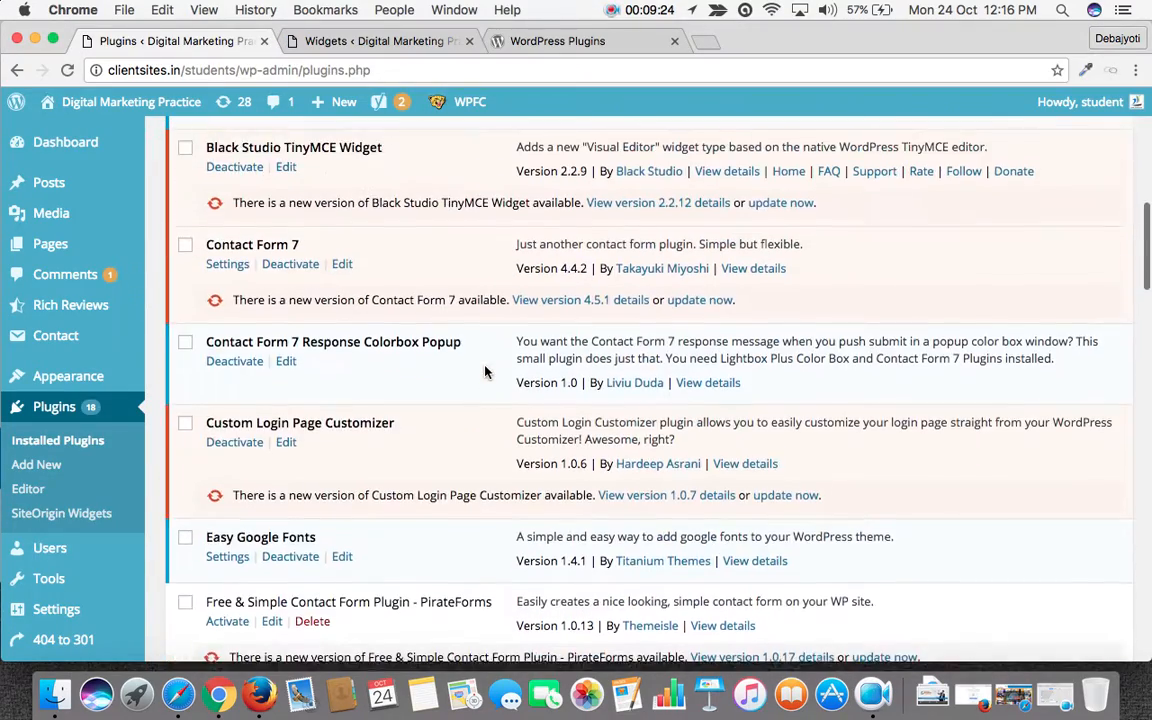
pyautogui.scroll(-4, 485, 372)
pyautogui.scroll(4, 485, 372)
pyautogui.scroll(-10, 485, 372)
pyautogui.scroll(-14, 485, 372)
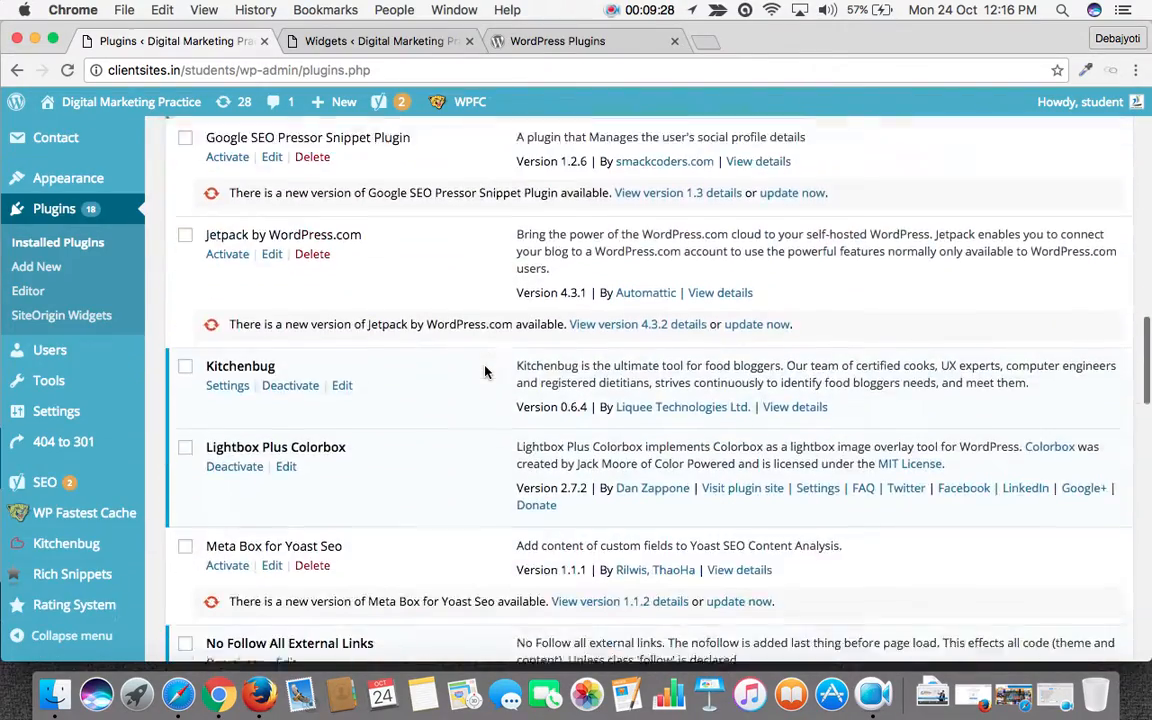
pyautogui.scroll(-6, 485, 372)
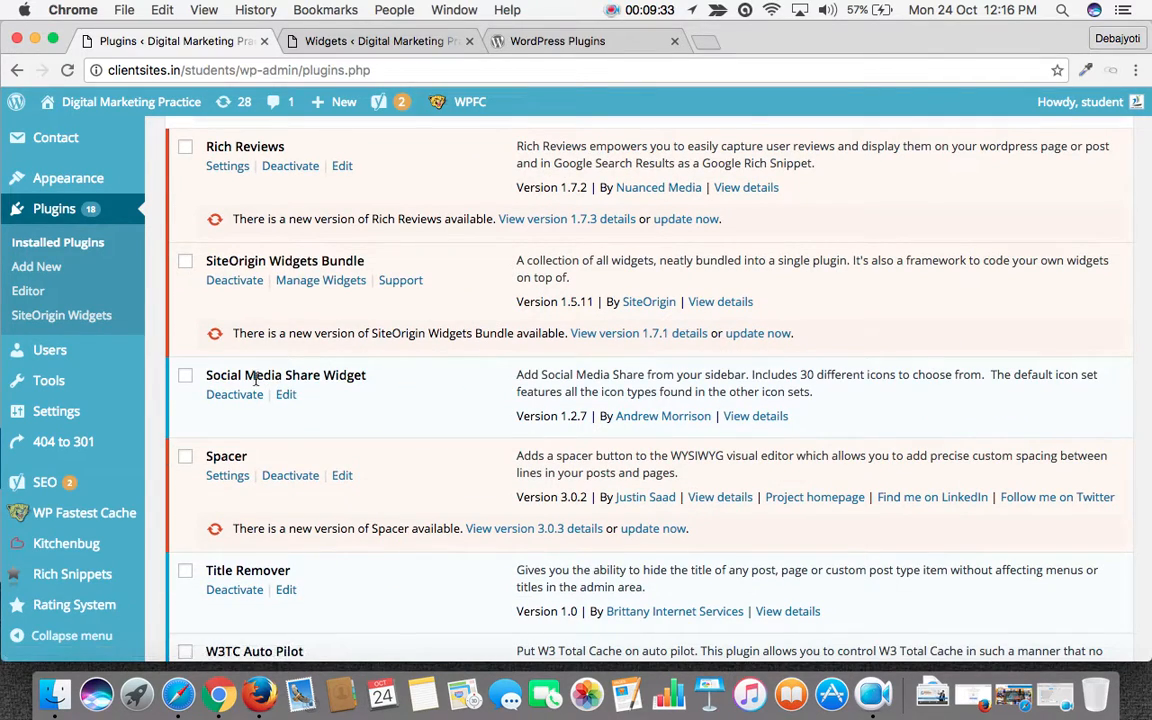
pyautogui.scroll(-3, 293, 413)
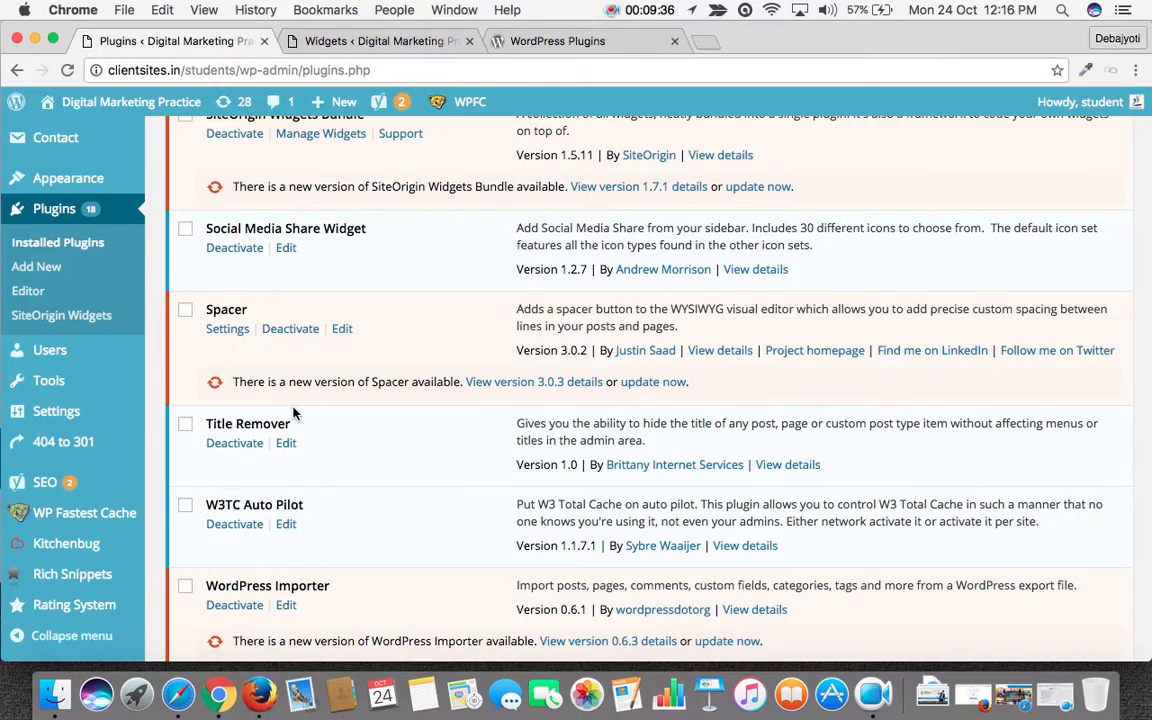
pyautogui.scroll(20, 293, 413)
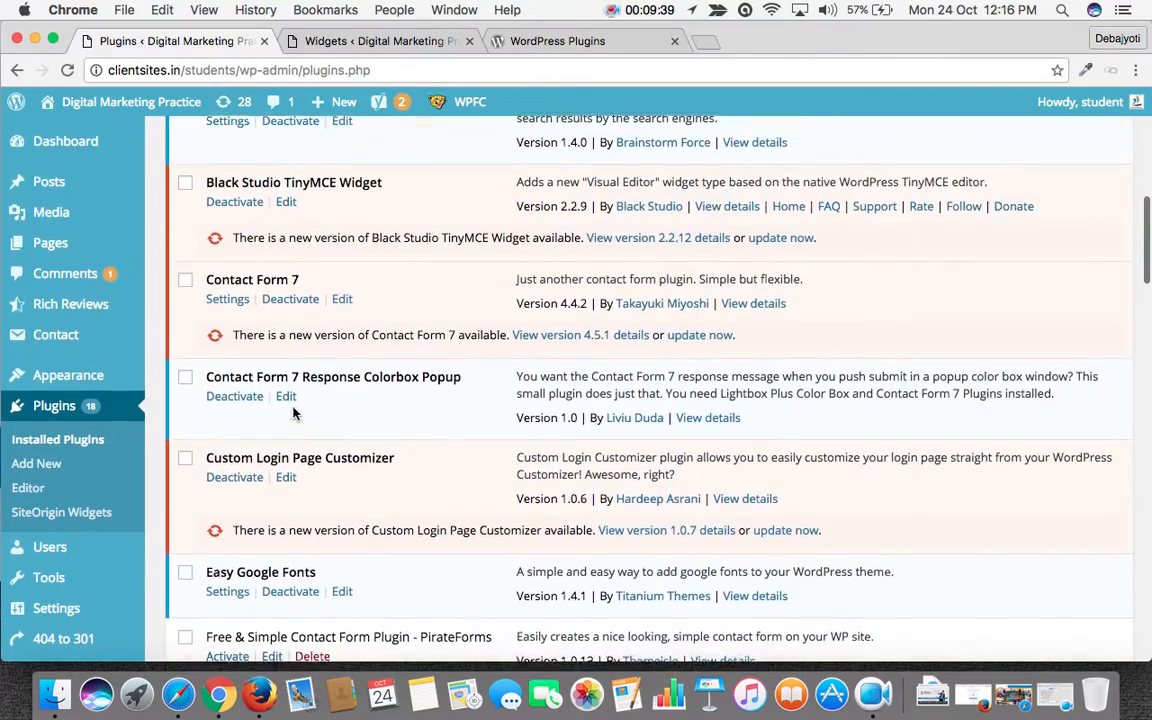
# Deactivate the Kitchenbug plugin in the installed plugins list.
pyautogui.scroll(-15, 293, 413)
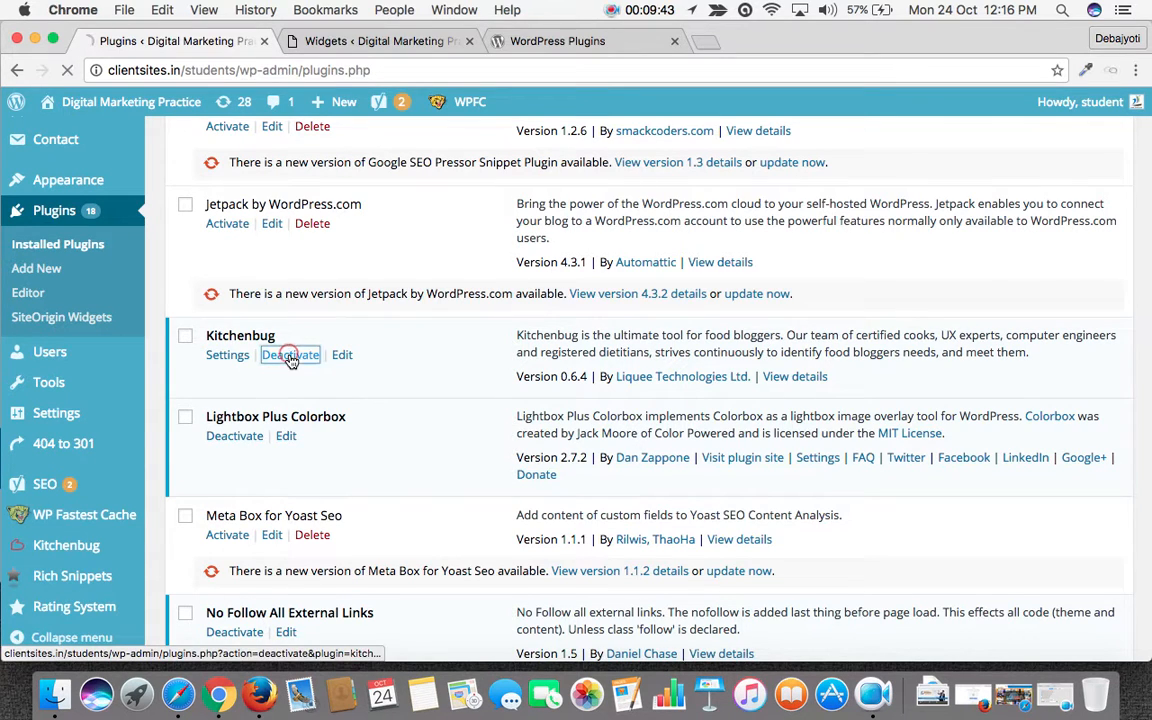
pyautogui.click(291, 356)
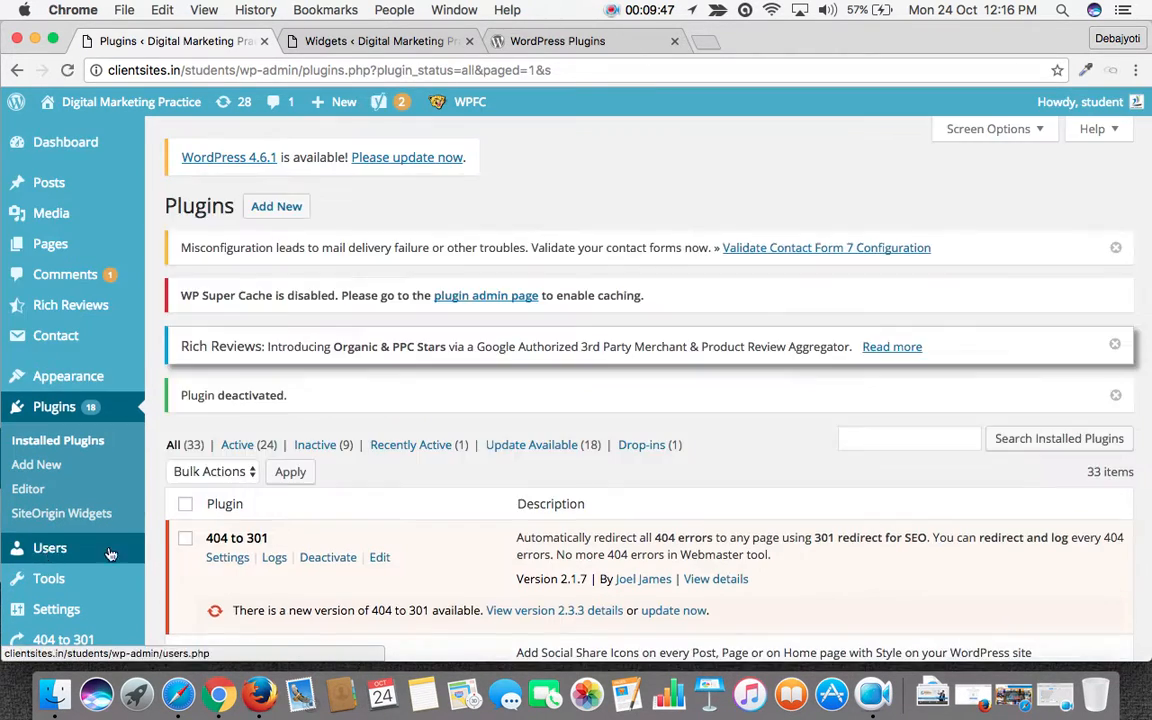
pyautogui.scroll(-5, 93, 552)
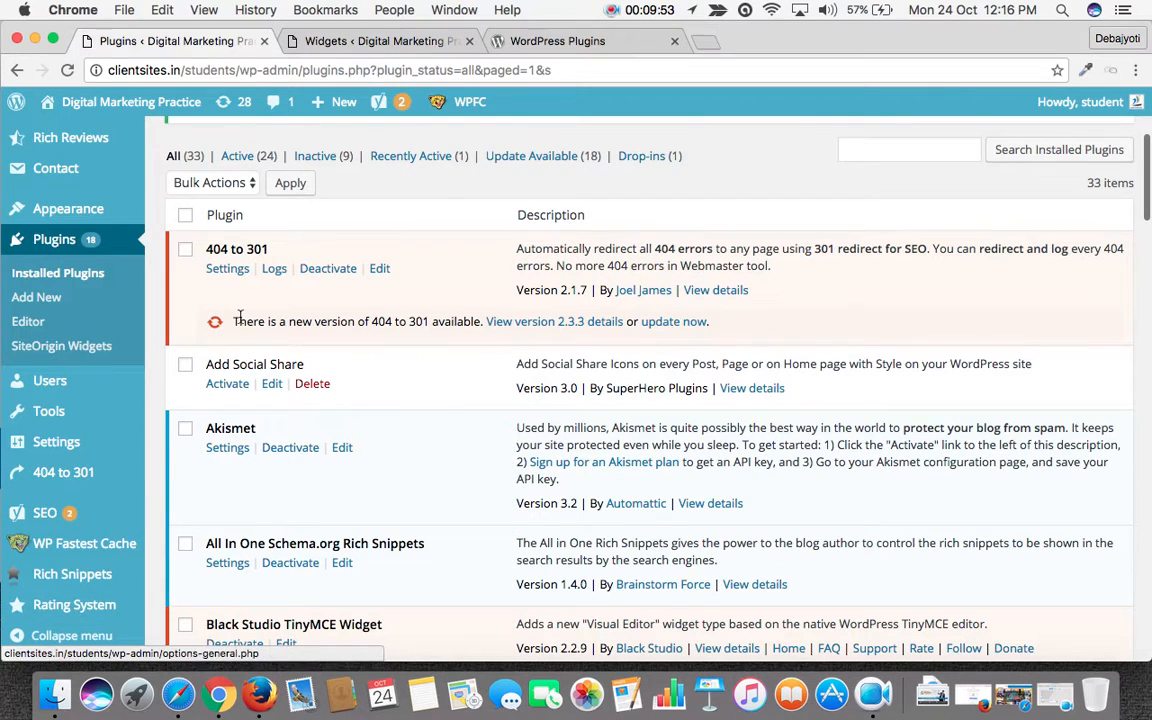
# Look through the available widgets on the Widgets page for the Social Media Share widget.
pyautogui.click(360, 41)
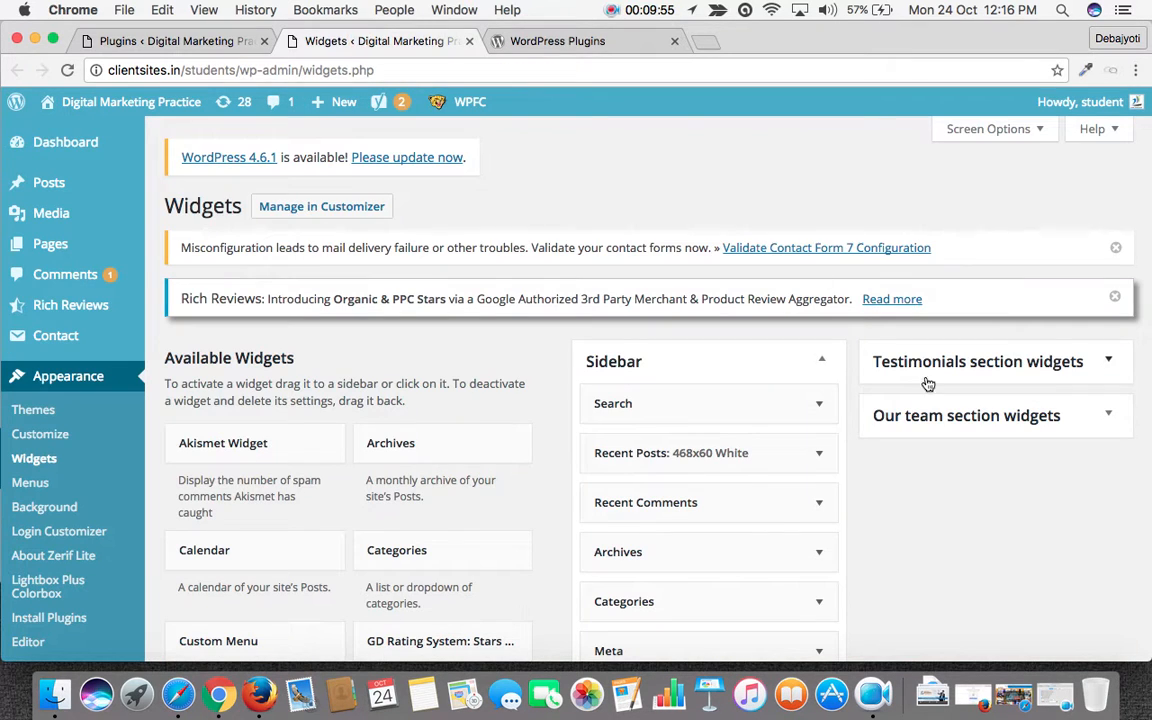
pyautogui.scroll(-5, 515, 573)
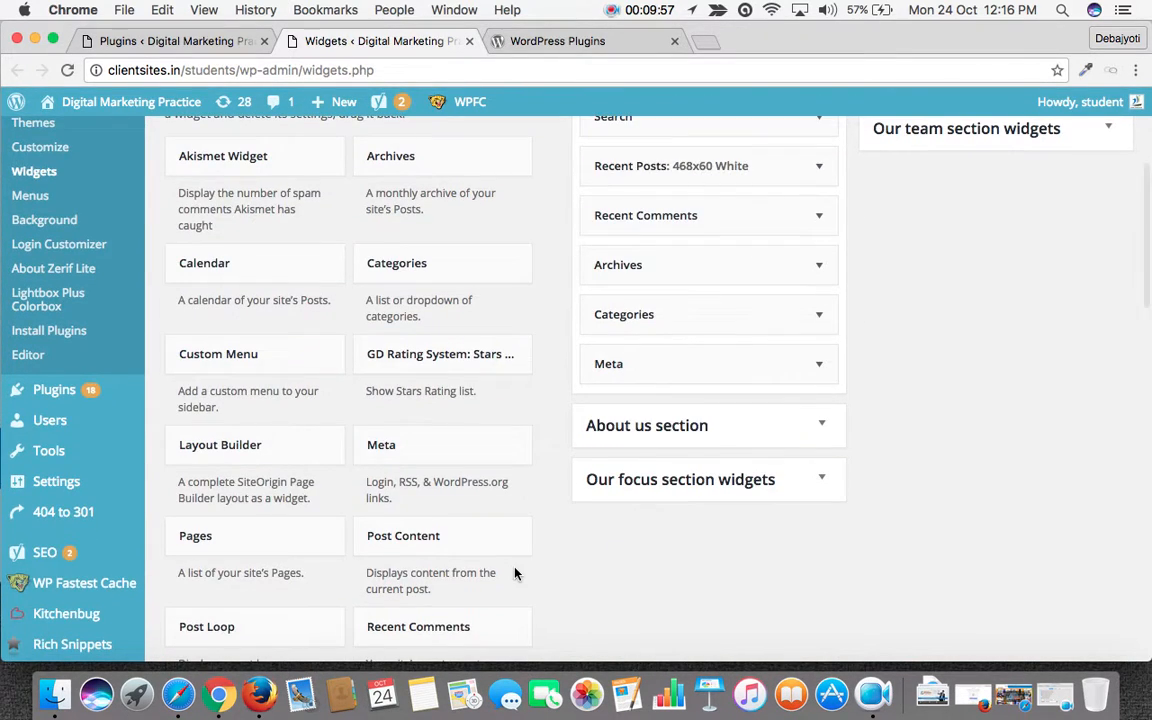
pyautogui.scroll(-10, 515, 573)
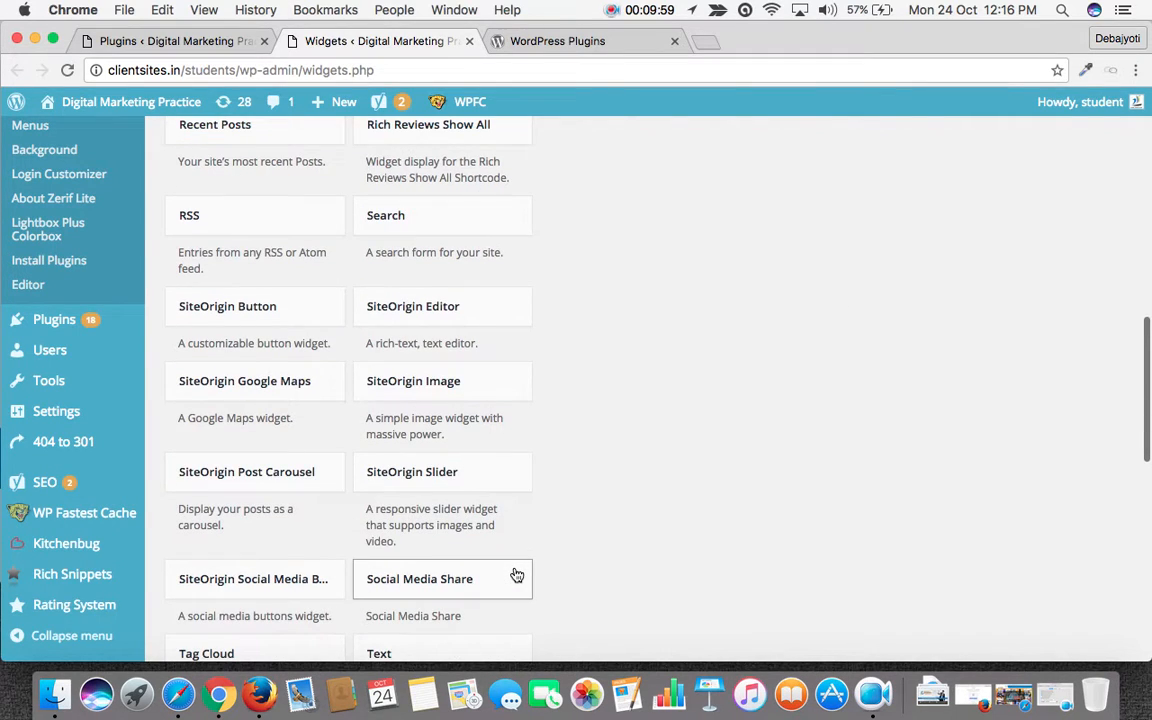
pyautogui.scroll(-2, 517, 571)
pyautogui.scroll(-2, 462, 440)
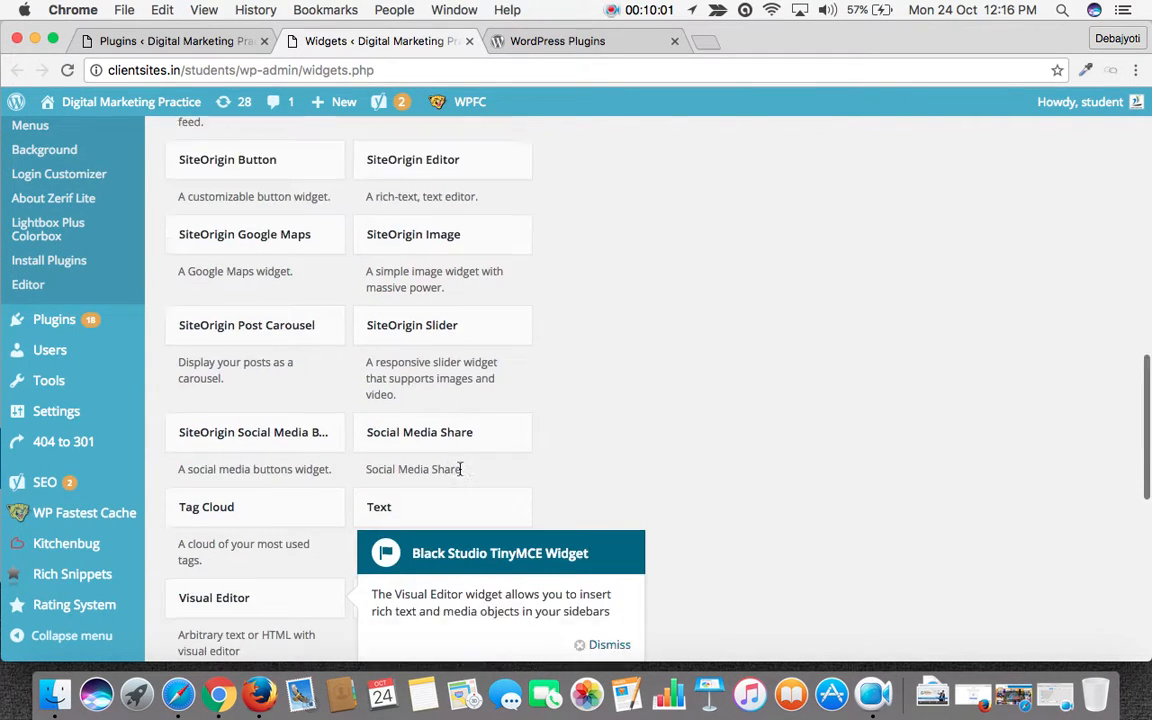
pyautogui.scroll(-1, 460, 469)
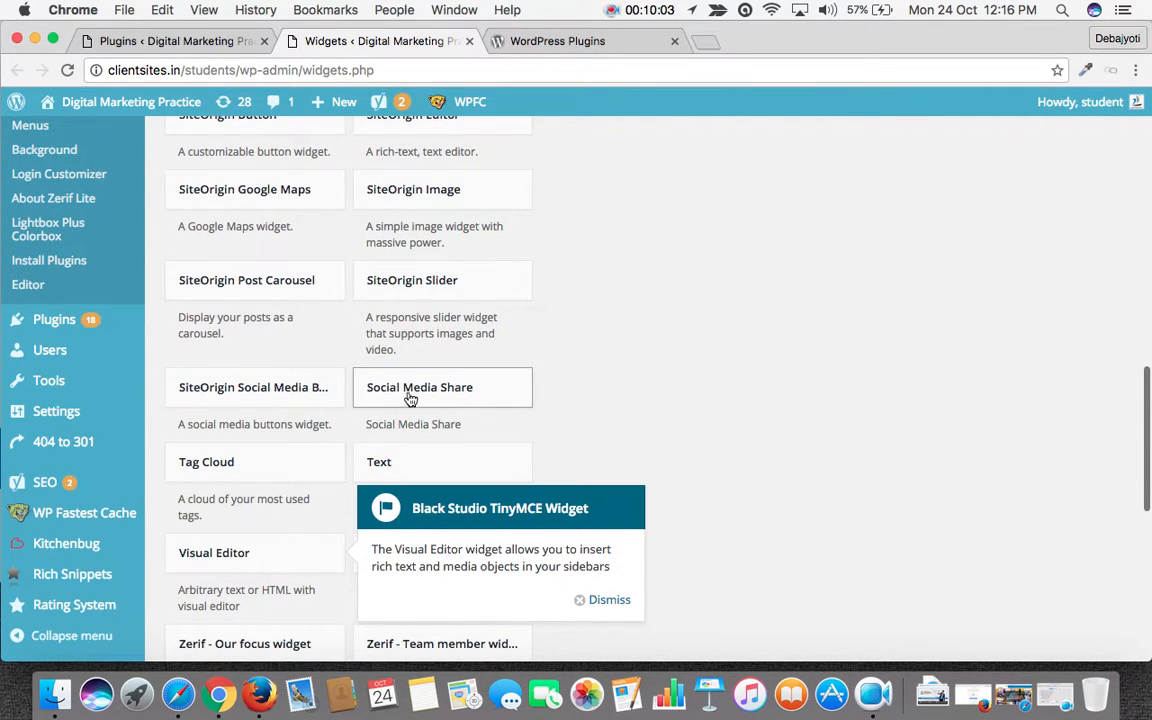
pyautogui.scroll(-3, 410, 402)
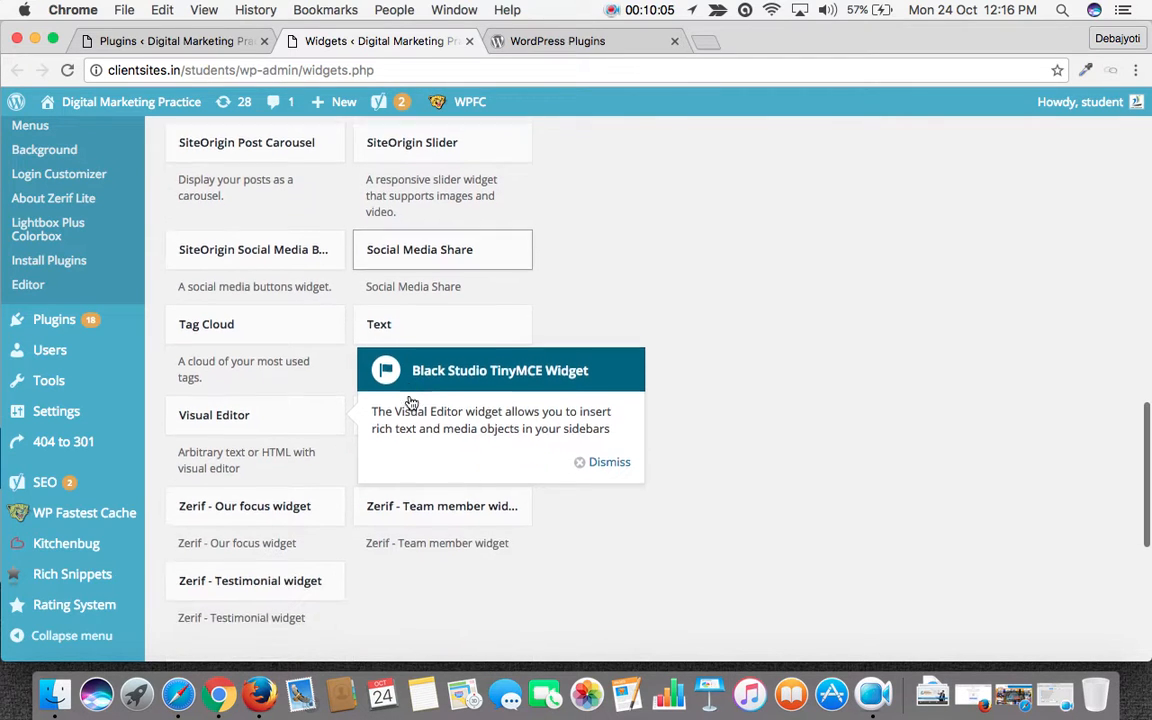
pyautogui.scroll(4, 411, 395)
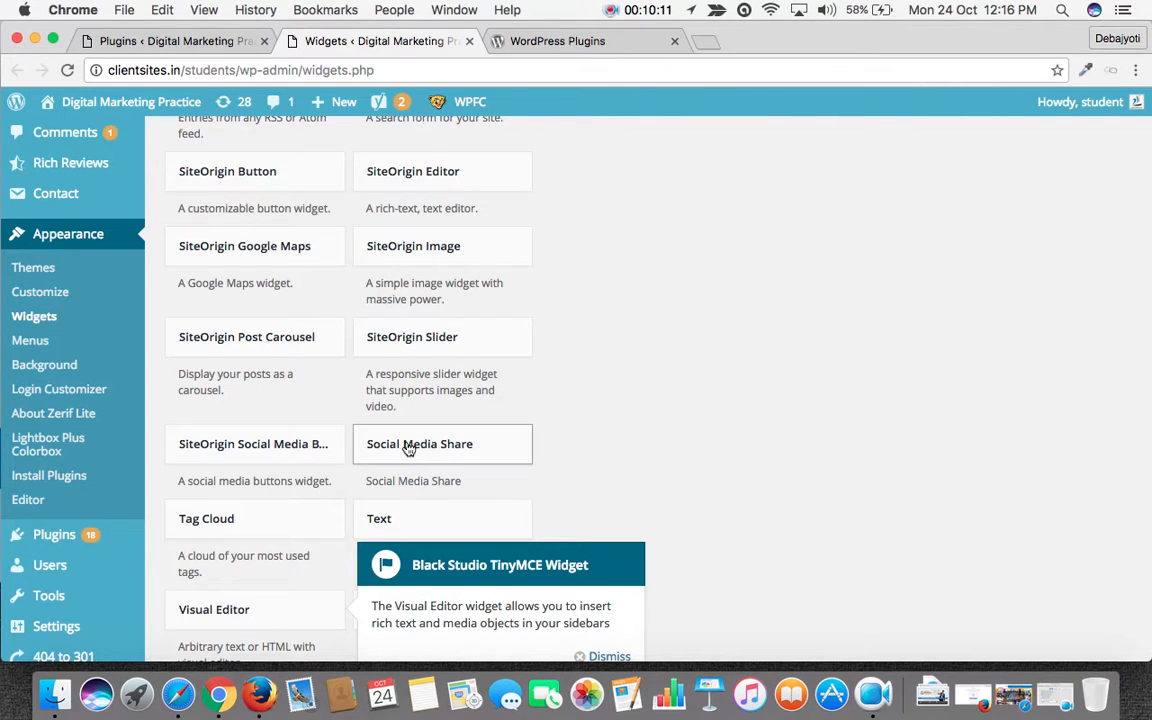
# Add the Social Media Share widget to the Our focus section widgets area, below its first widget.
pyautogui.moveTo(396, 453); pyautogui.dragTo(657, 347)
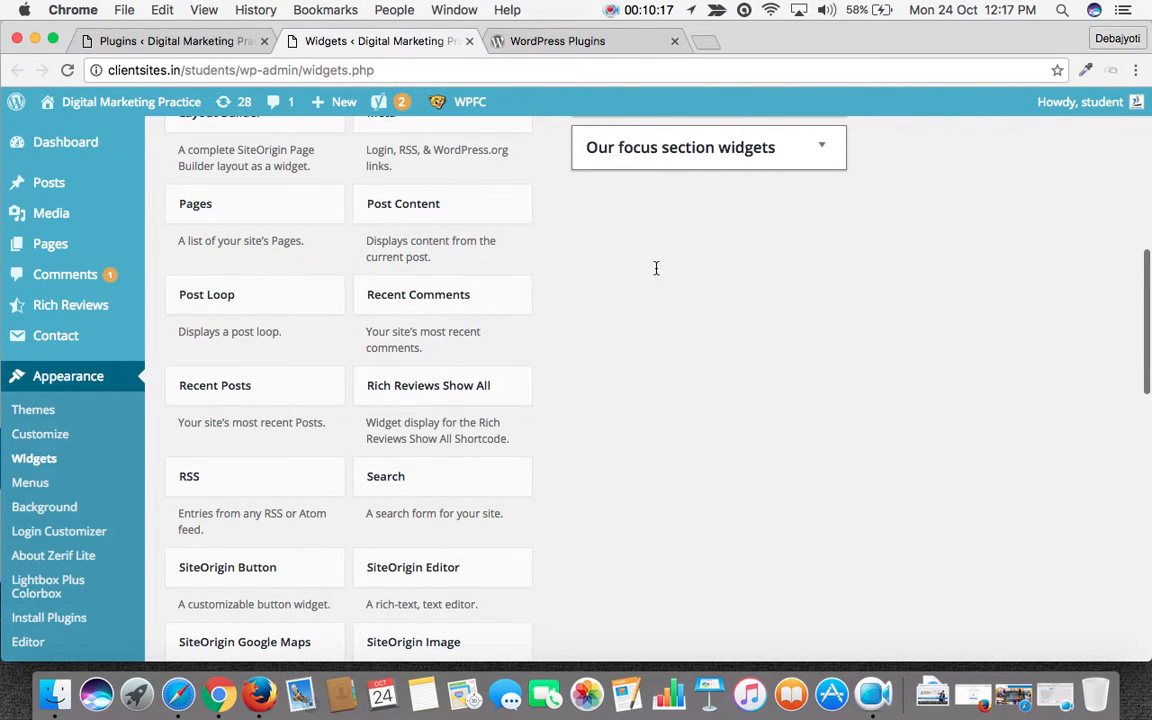
pyautogui.moveTo(661, 141); pyautogui.dragTo(690, 256)
pyautogui.scroll(2, 968, 246)
pyautogui.scroll(-4, 968, 246)
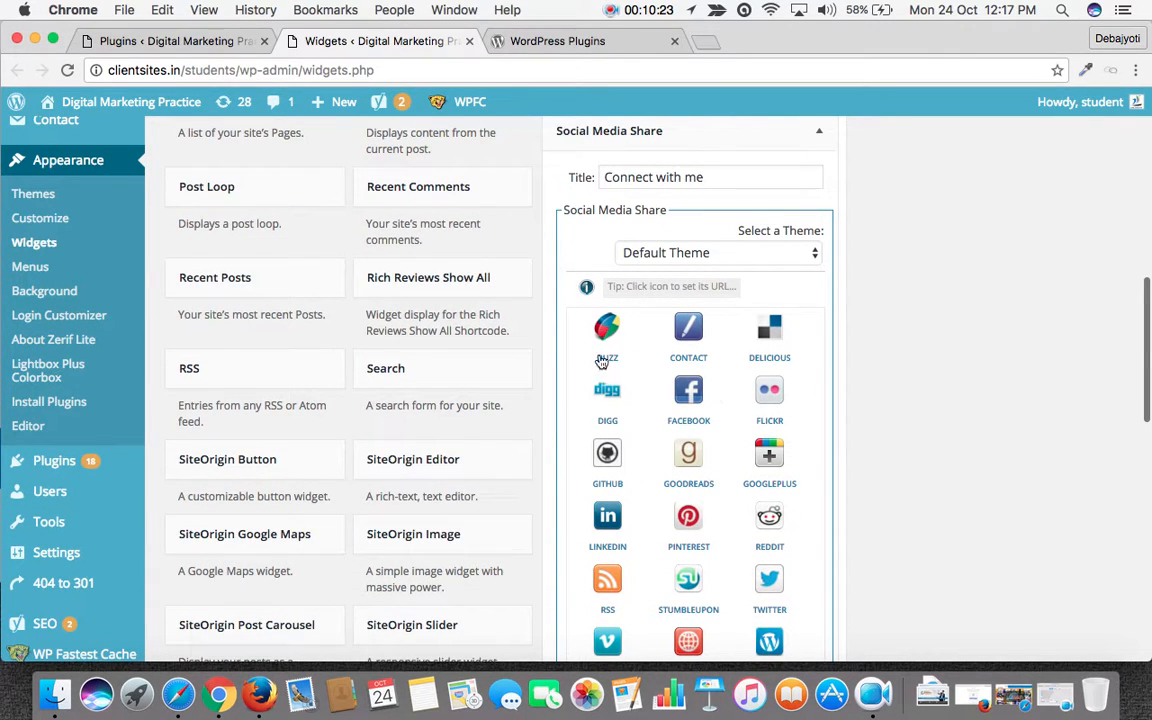
# Set the Social Media Share widget's theme to Moleskin Theme and collapse the widget's settings.
pyautogui.click(817, 256)
pyautogui.click(673, 285)
pyautogui.scroll(-1, 768, 476)
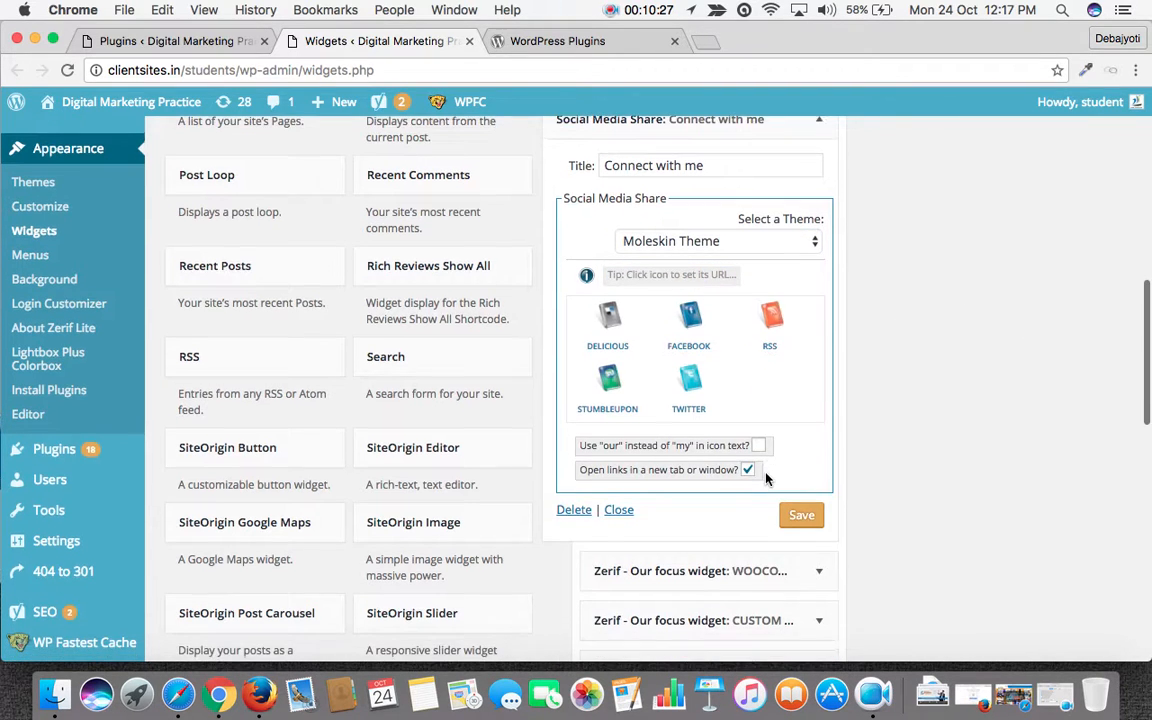
pyautogui.click(816, 239)
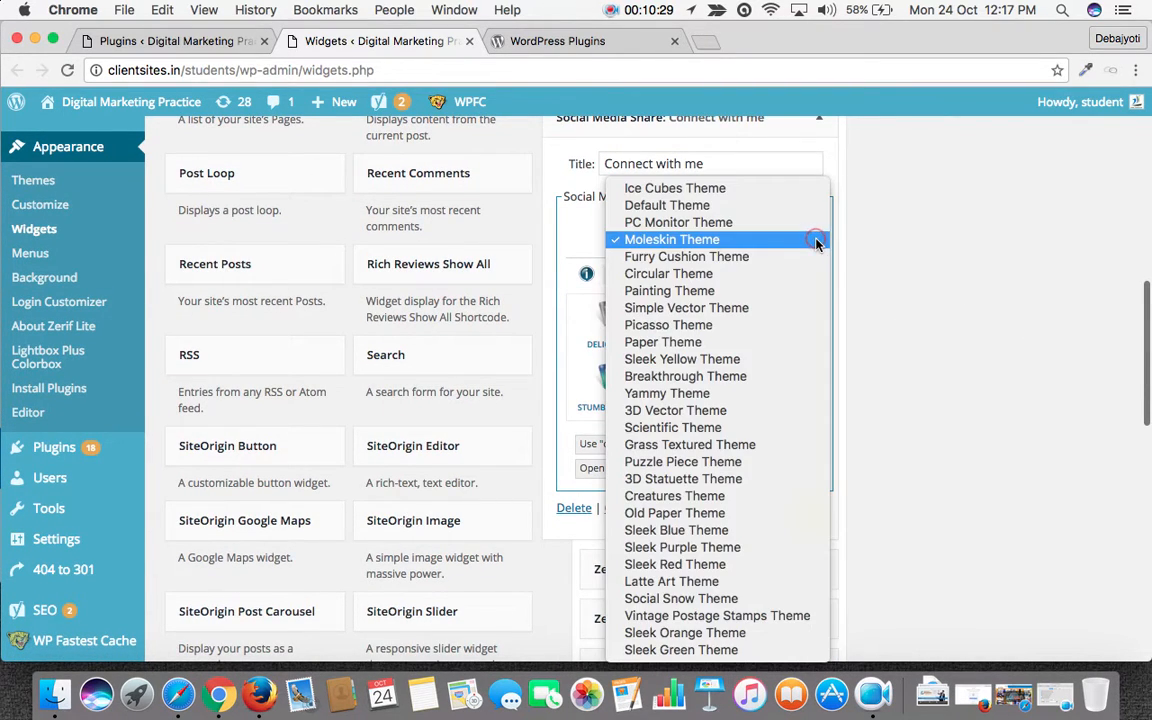
pyautogui.click(791, 166)
pyautogui.scroll(5, 853, 249)
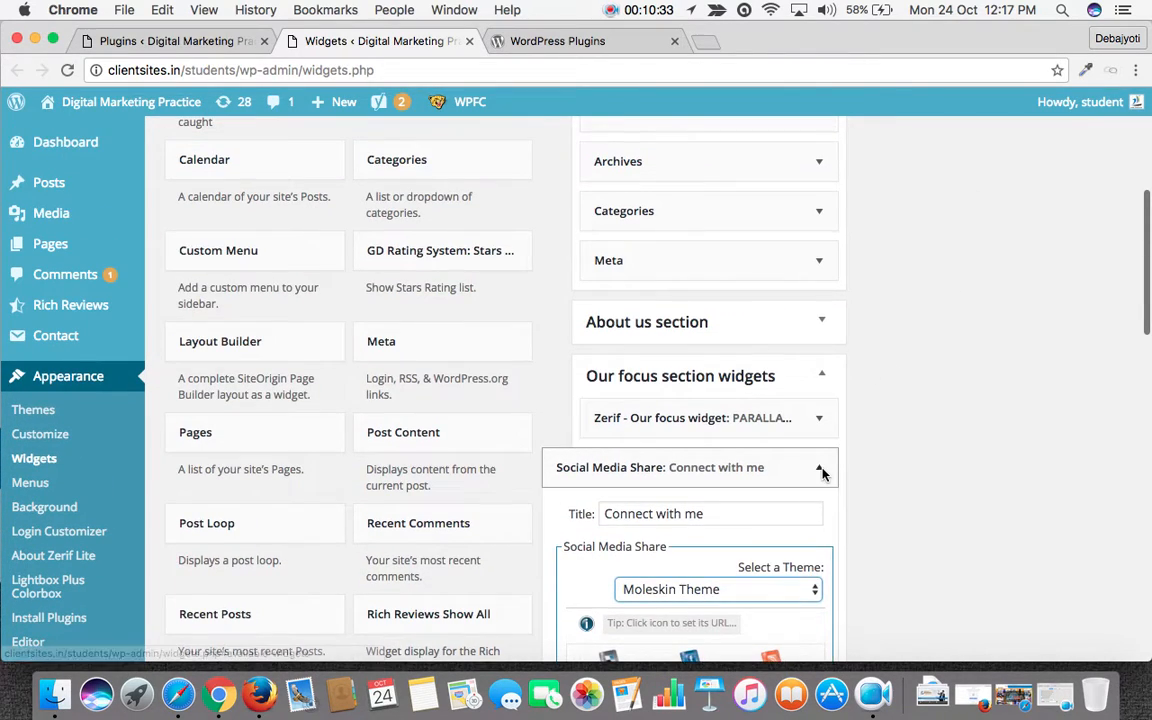
pyautogui.click(820, 470)
# Move the Social Media Share widget from the Our focus section widgets area to the end of the Sidebar, below Meta.
pyautogui.scroll(4, 1000, 329)
pyautogui.scroll(-4, 1003, 330)
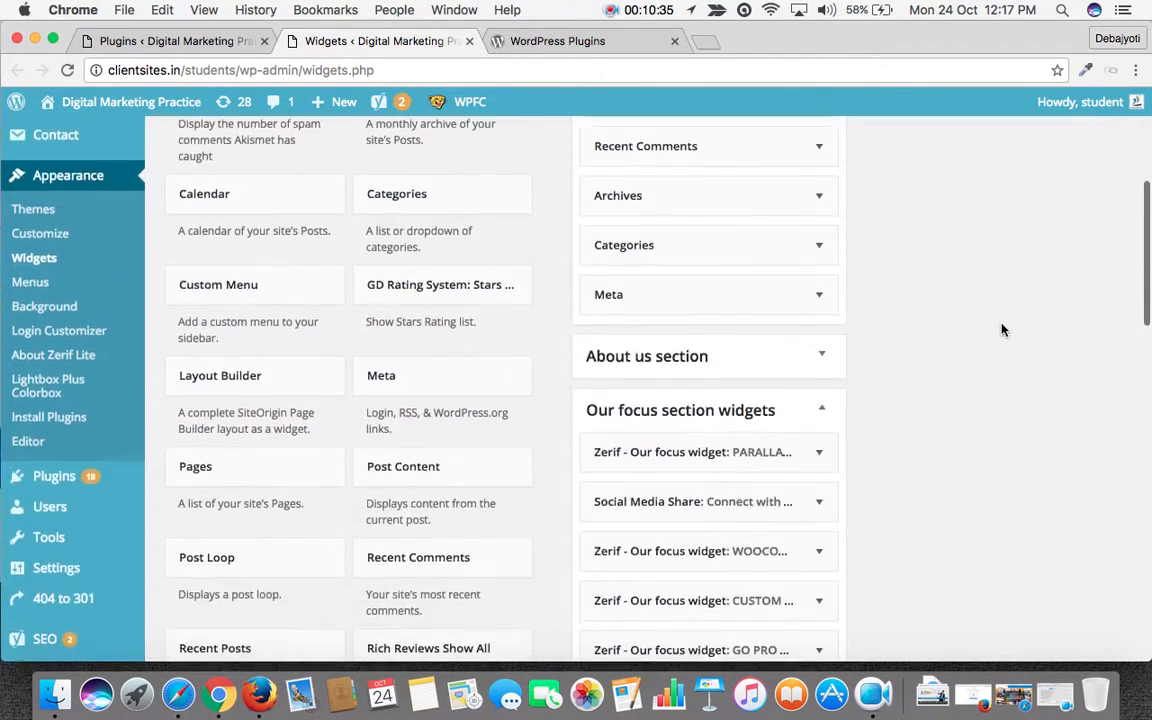
pyautogui.scroll(-2, 710, 514)
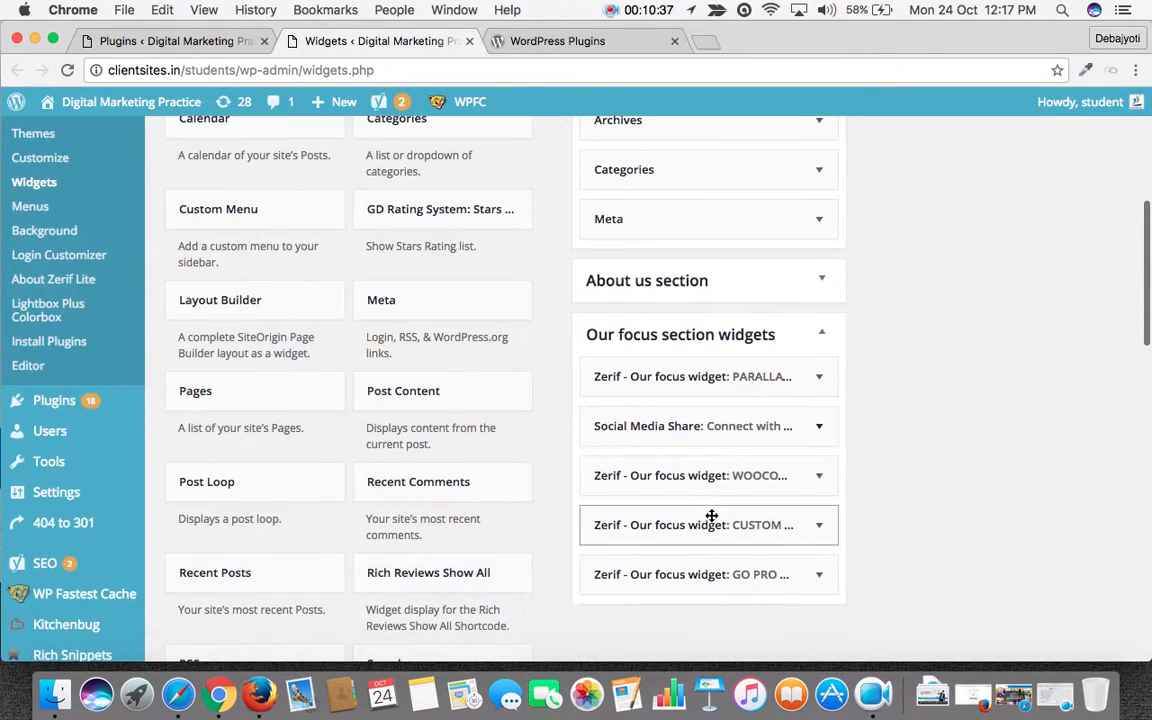
pyautogui.scroll(1, 711, 516)
pyautogui.moveTo(636, 441); pyautogui.dragTo(640, 282)
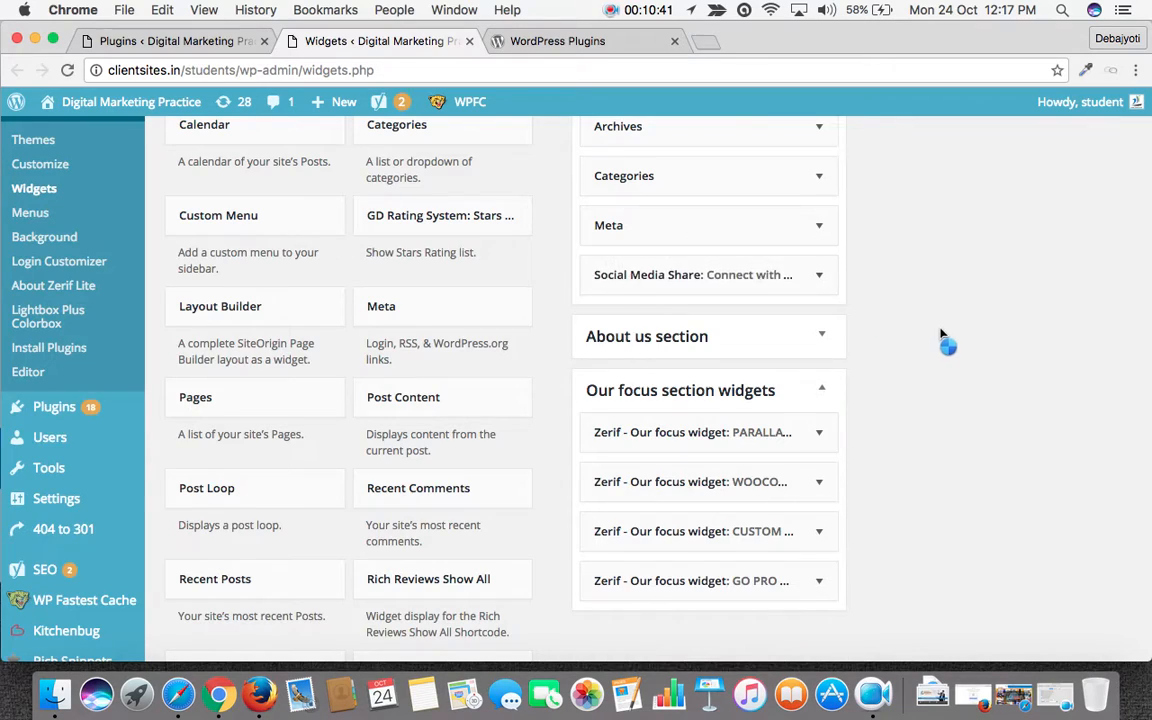
pyautogui.scroll(5, 946, 339)
pyautogui.scroll(4, 938, 333)
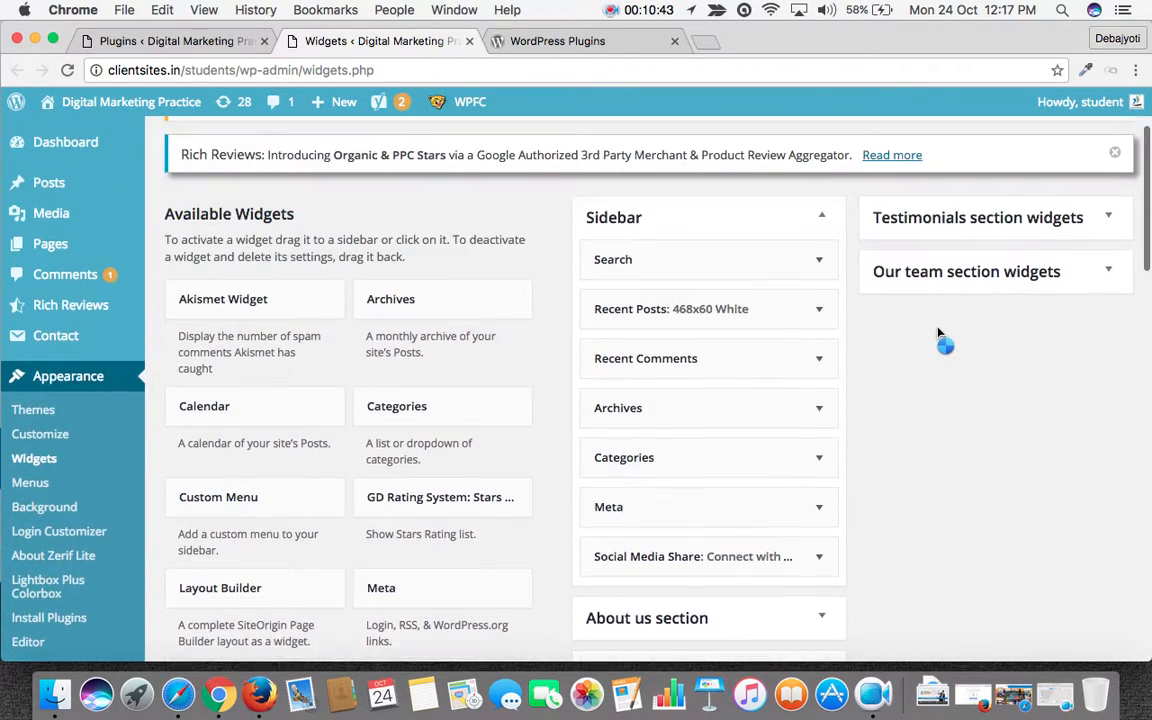
# Look over the admin navigation beside the widgets and minimise the browser window.
pyautogui.scroll(-4, 938, 334)
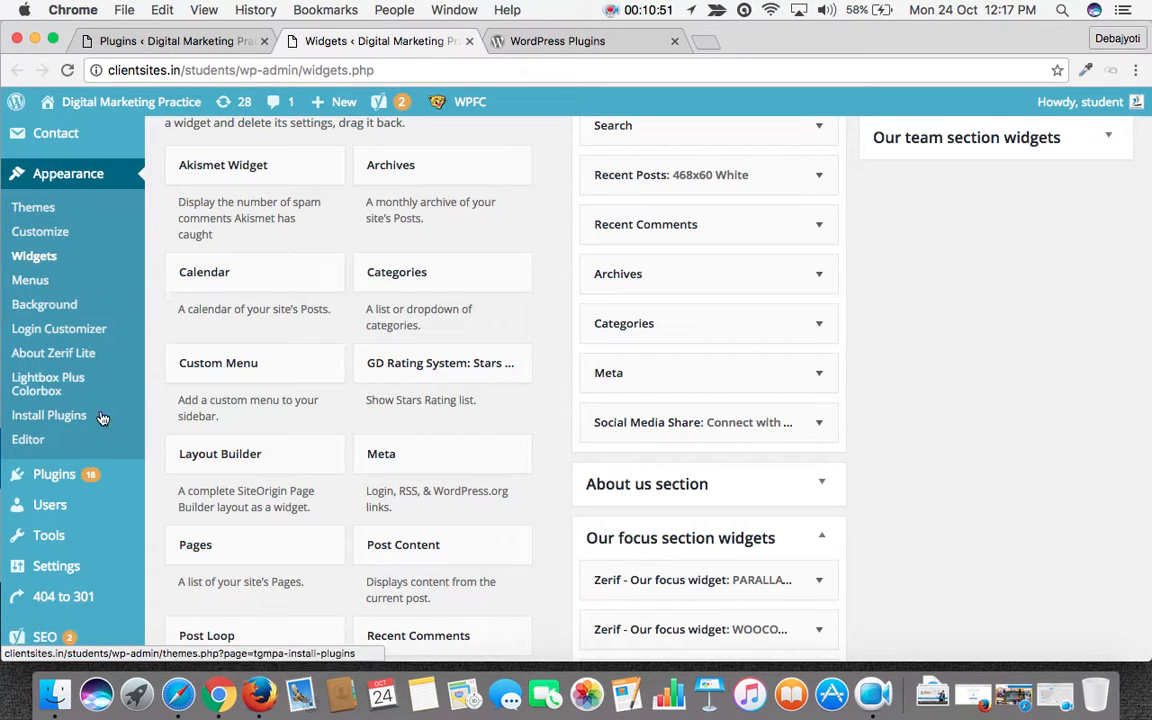
pyautogui.scroll(-5, 70, 300)
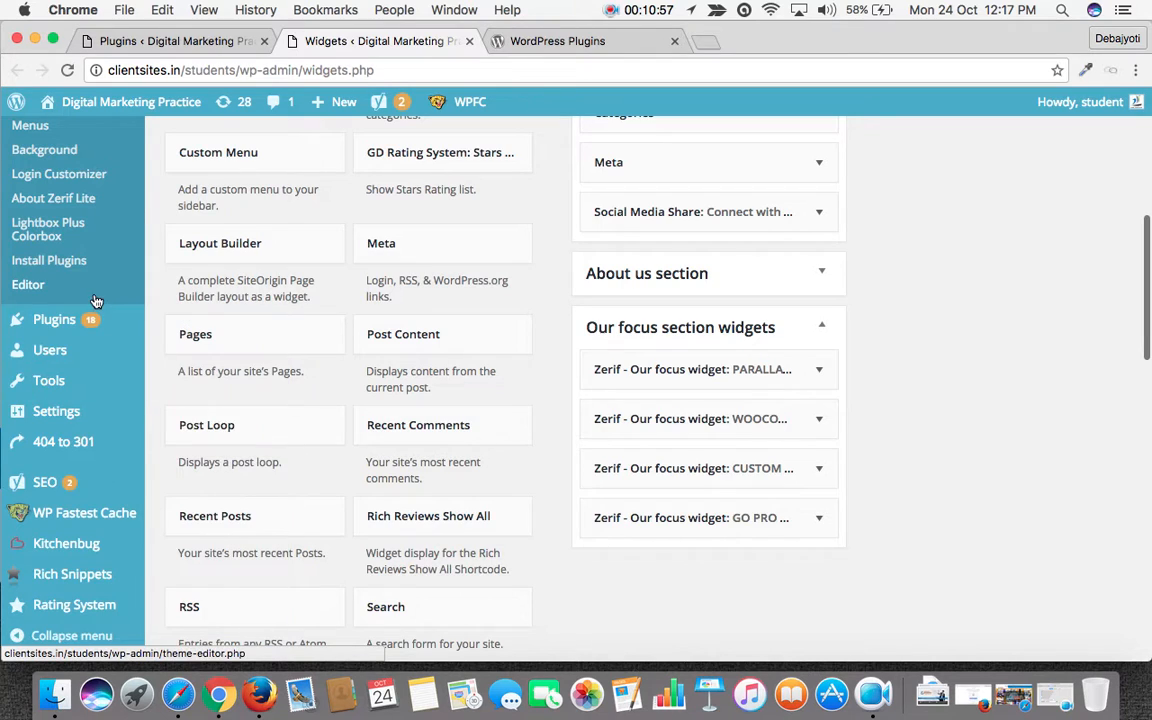
pyautogui.scroll(3, 95, 300)
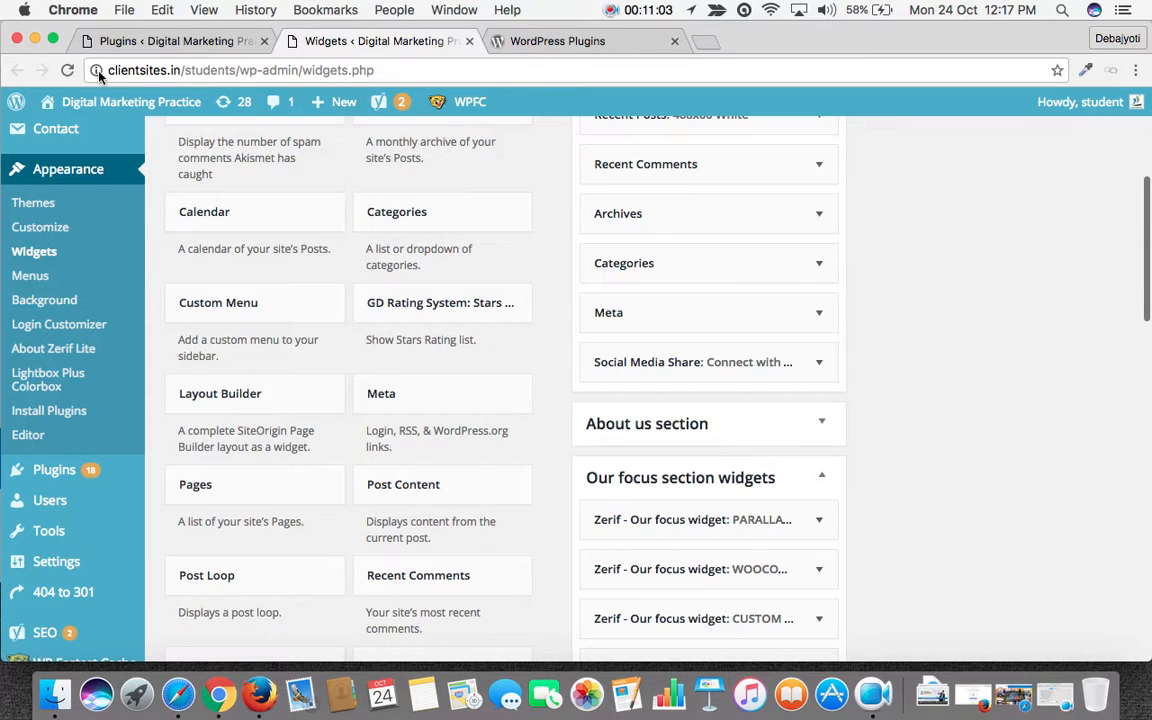
pyautogui.click(37, 40)
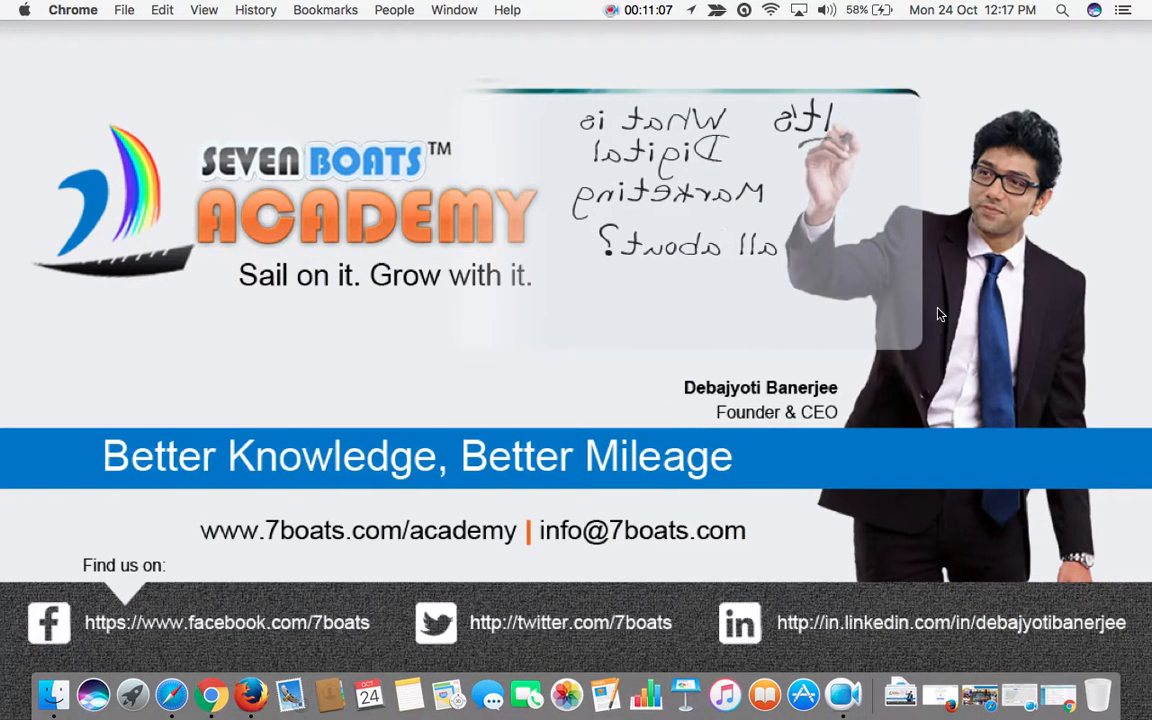